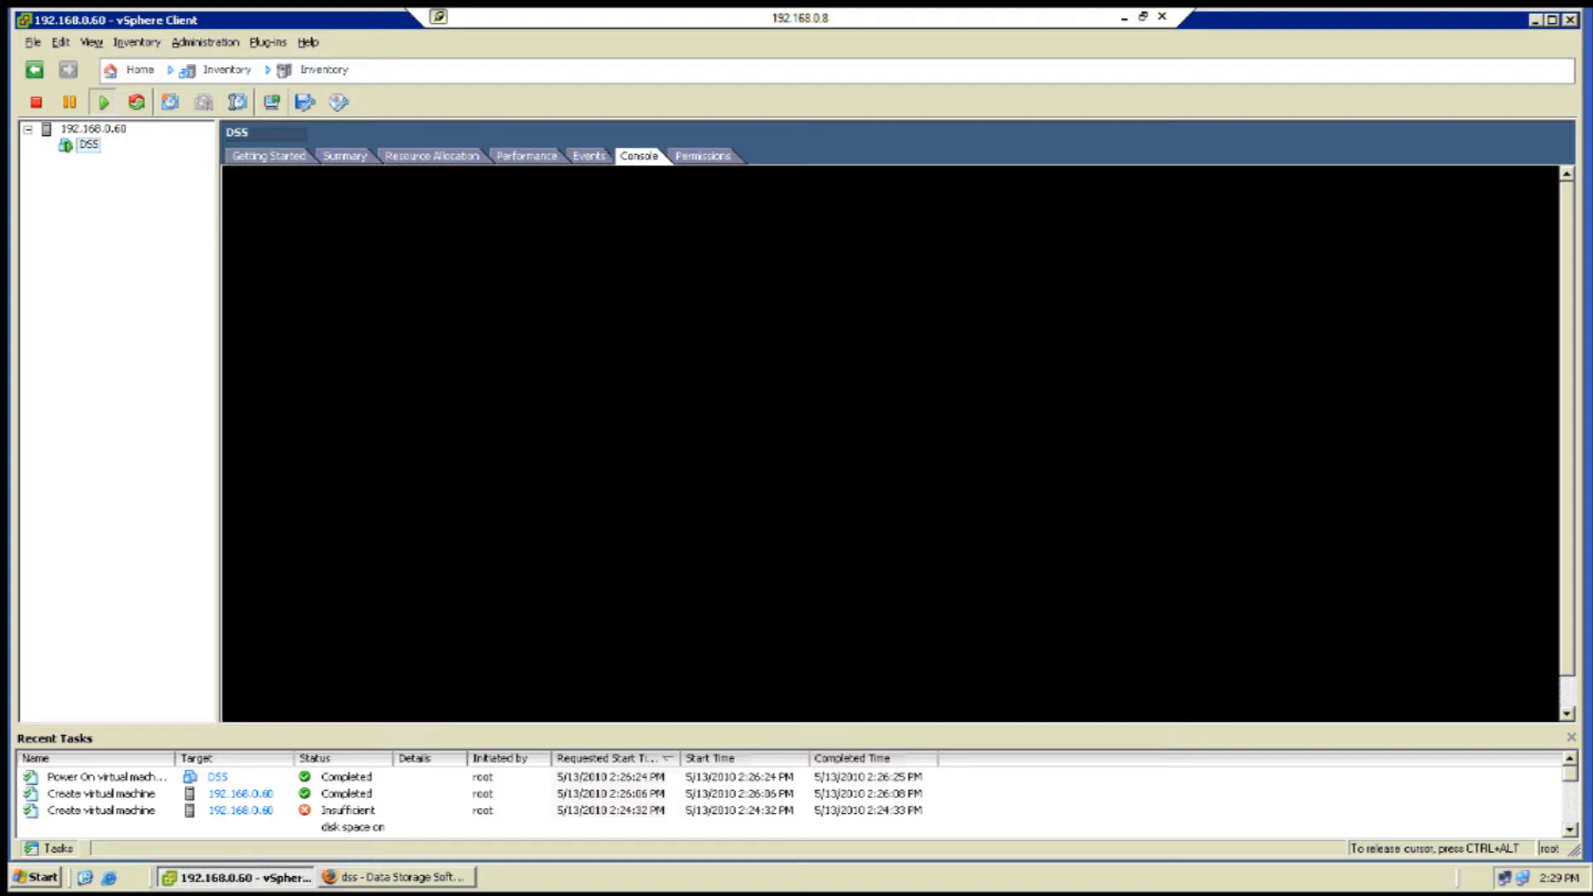
Power off the DSS virtual machine and confirm the shutdown.
right_click(91, 148)
mouse_move(166, 155)
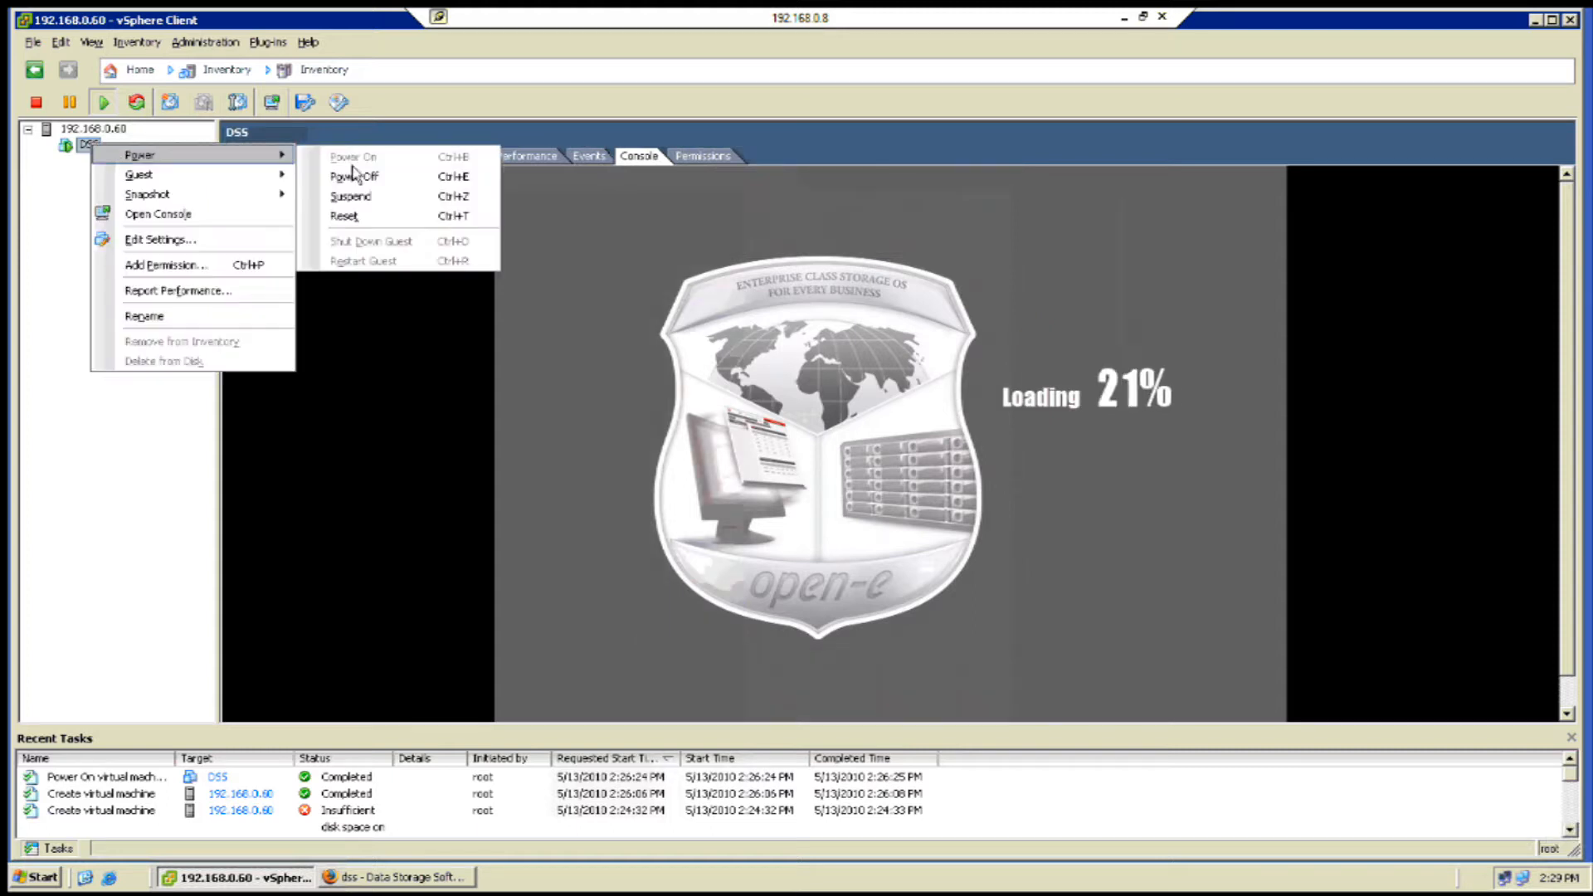
click(377, 181)
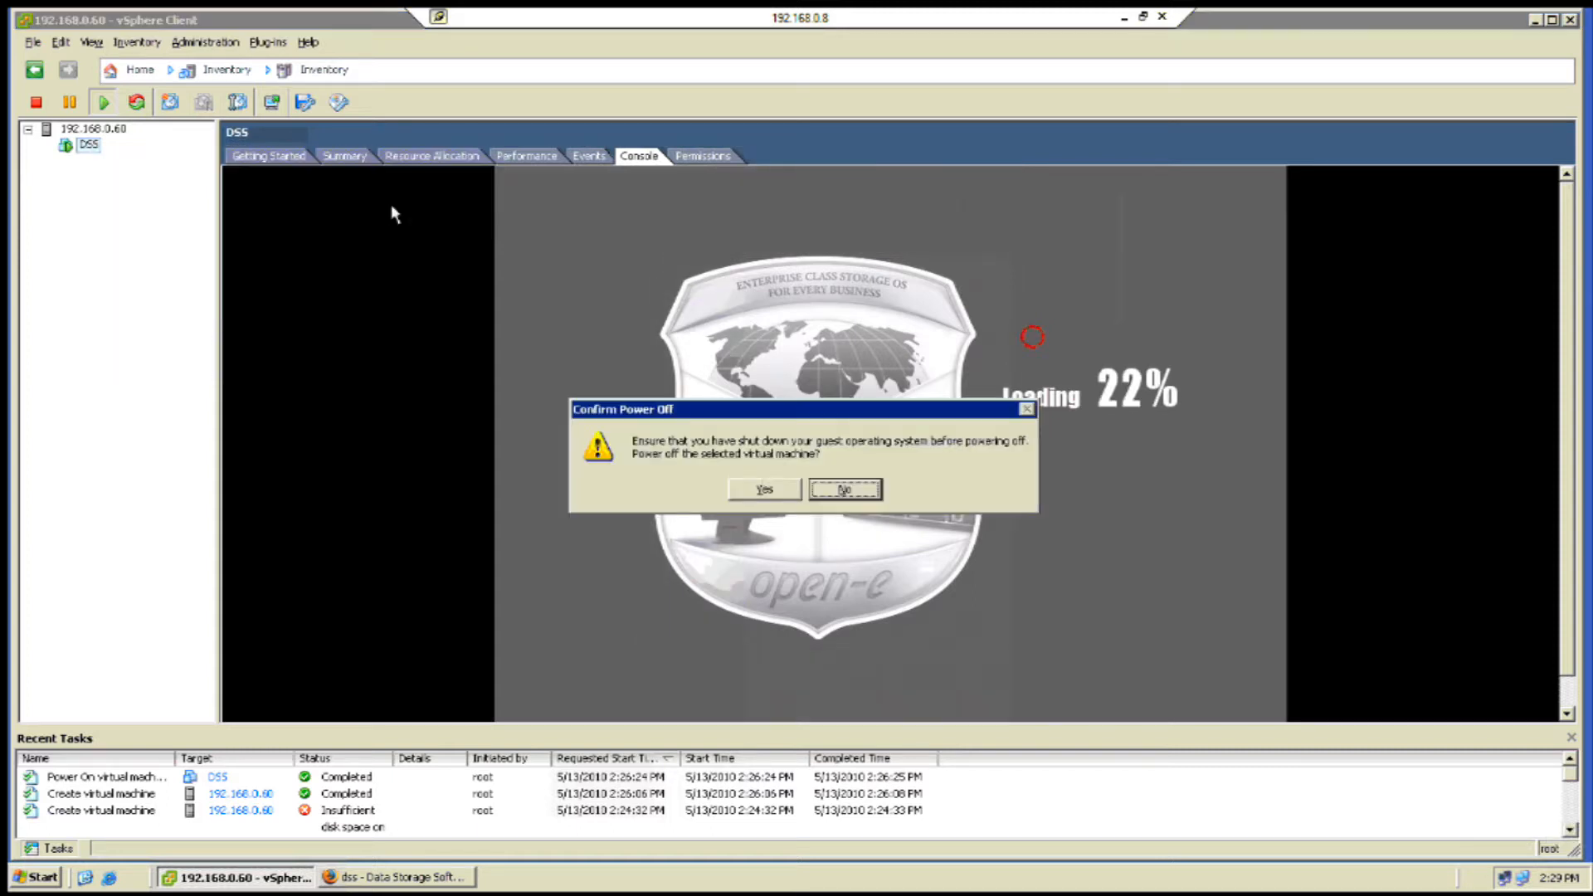
click(777, 496)
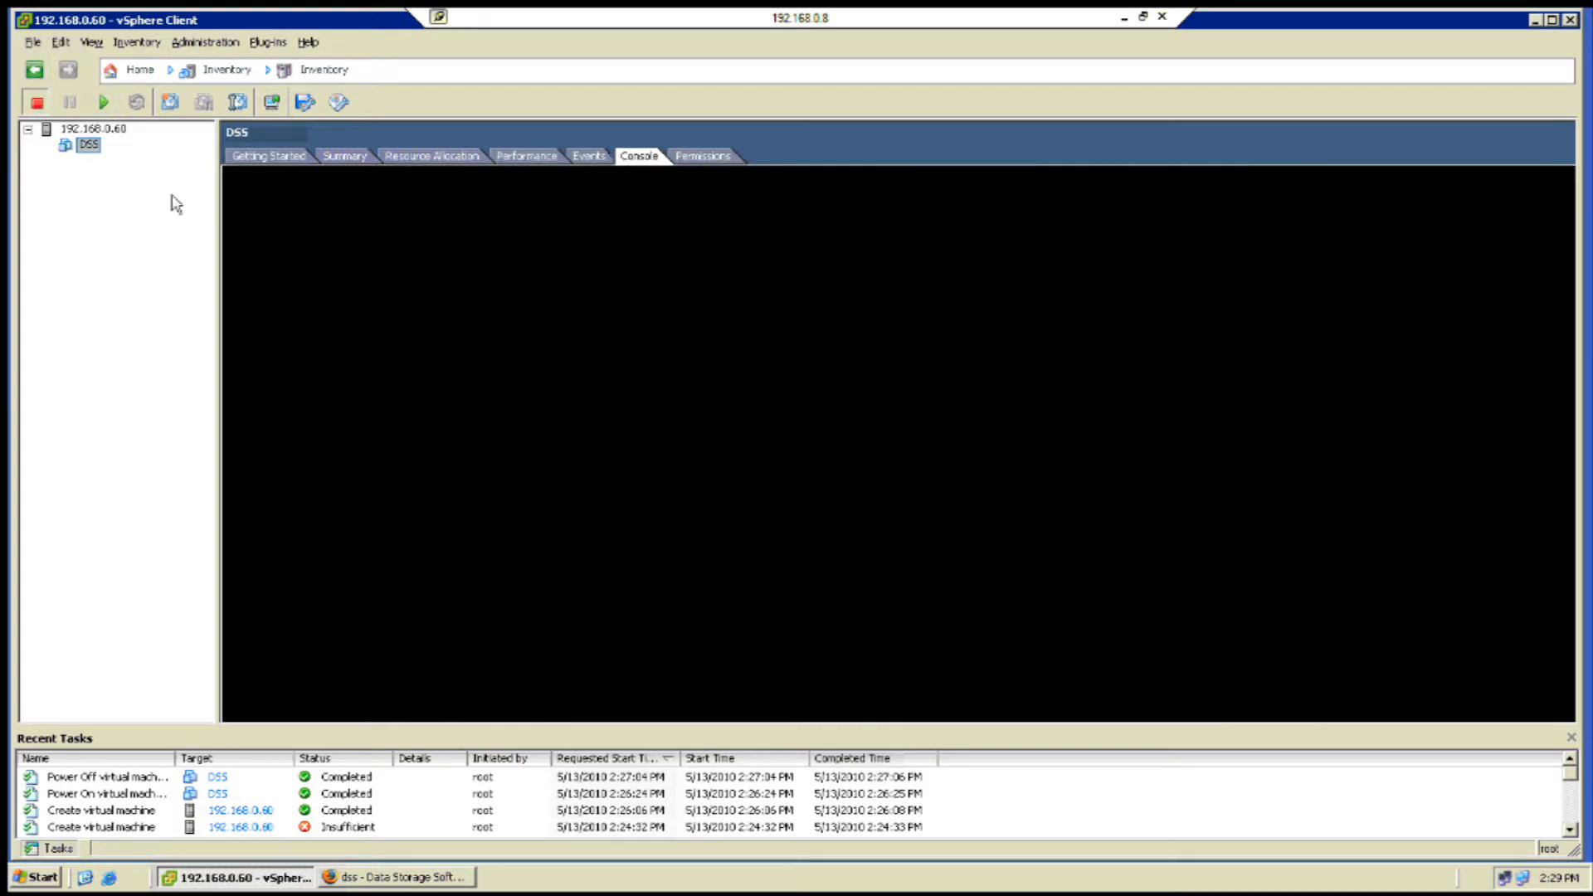
Power on the DSS virtual machine and boot version 6.0up35 from its console into the software installer.
click(105, 105)
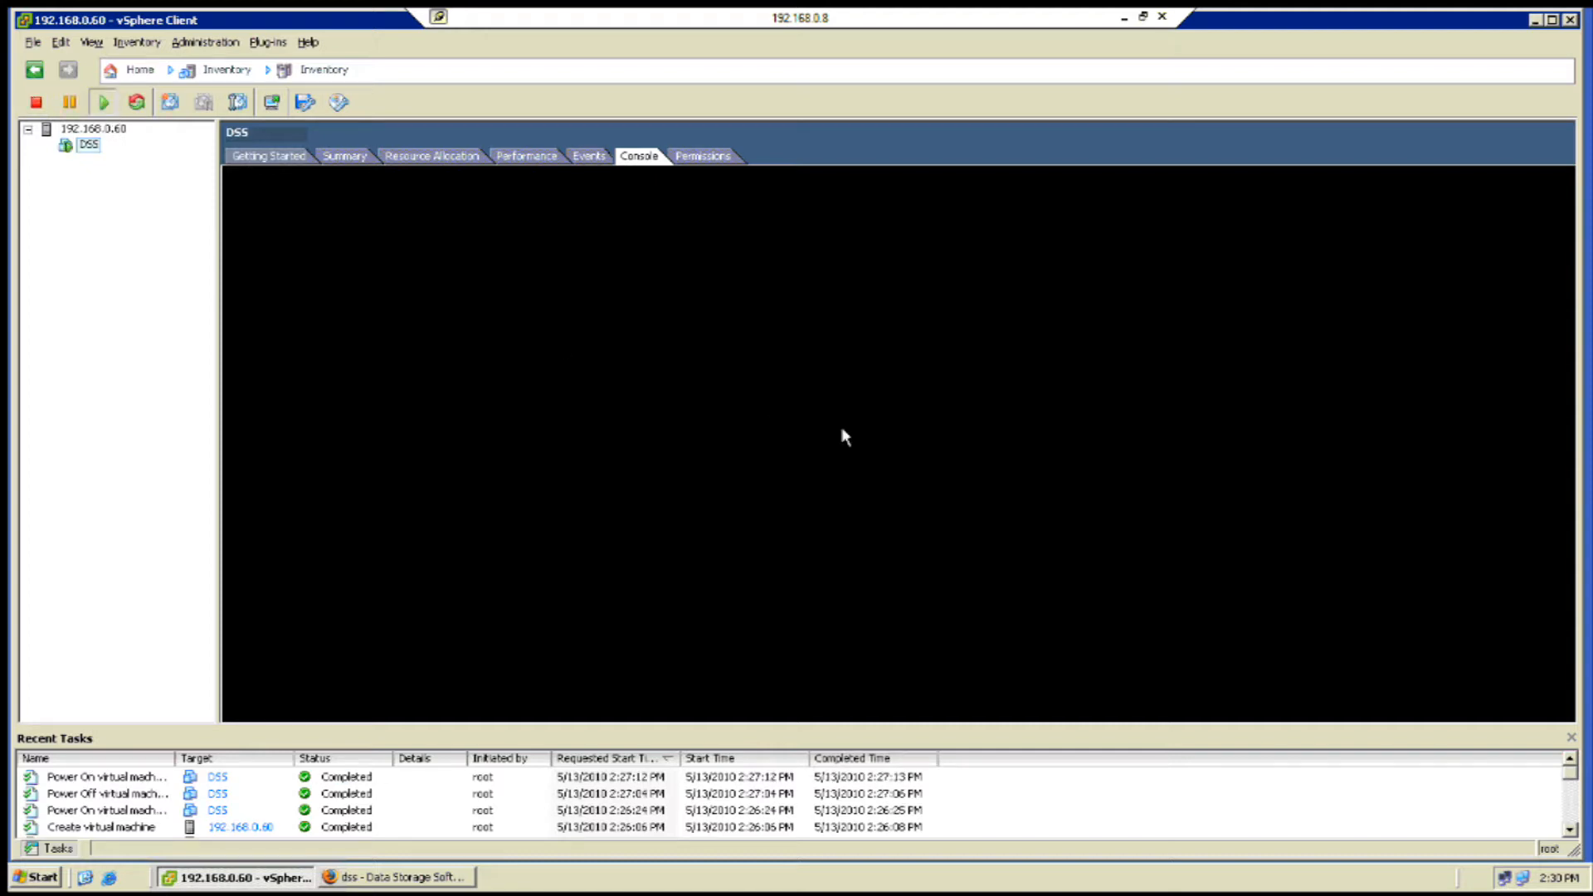
click(927, 449)
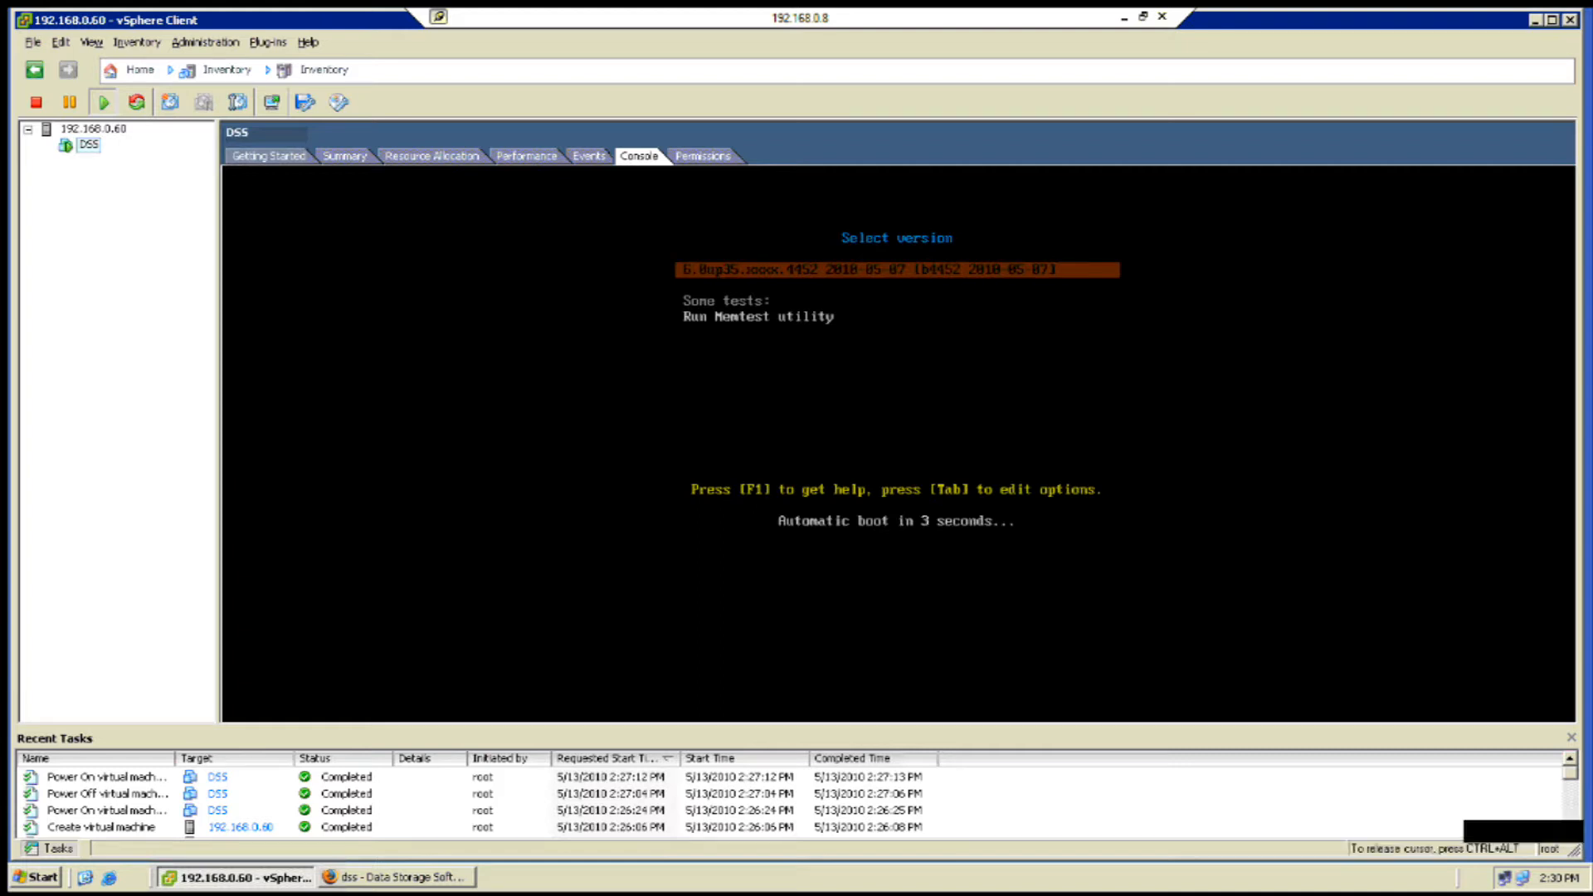
key(Return)
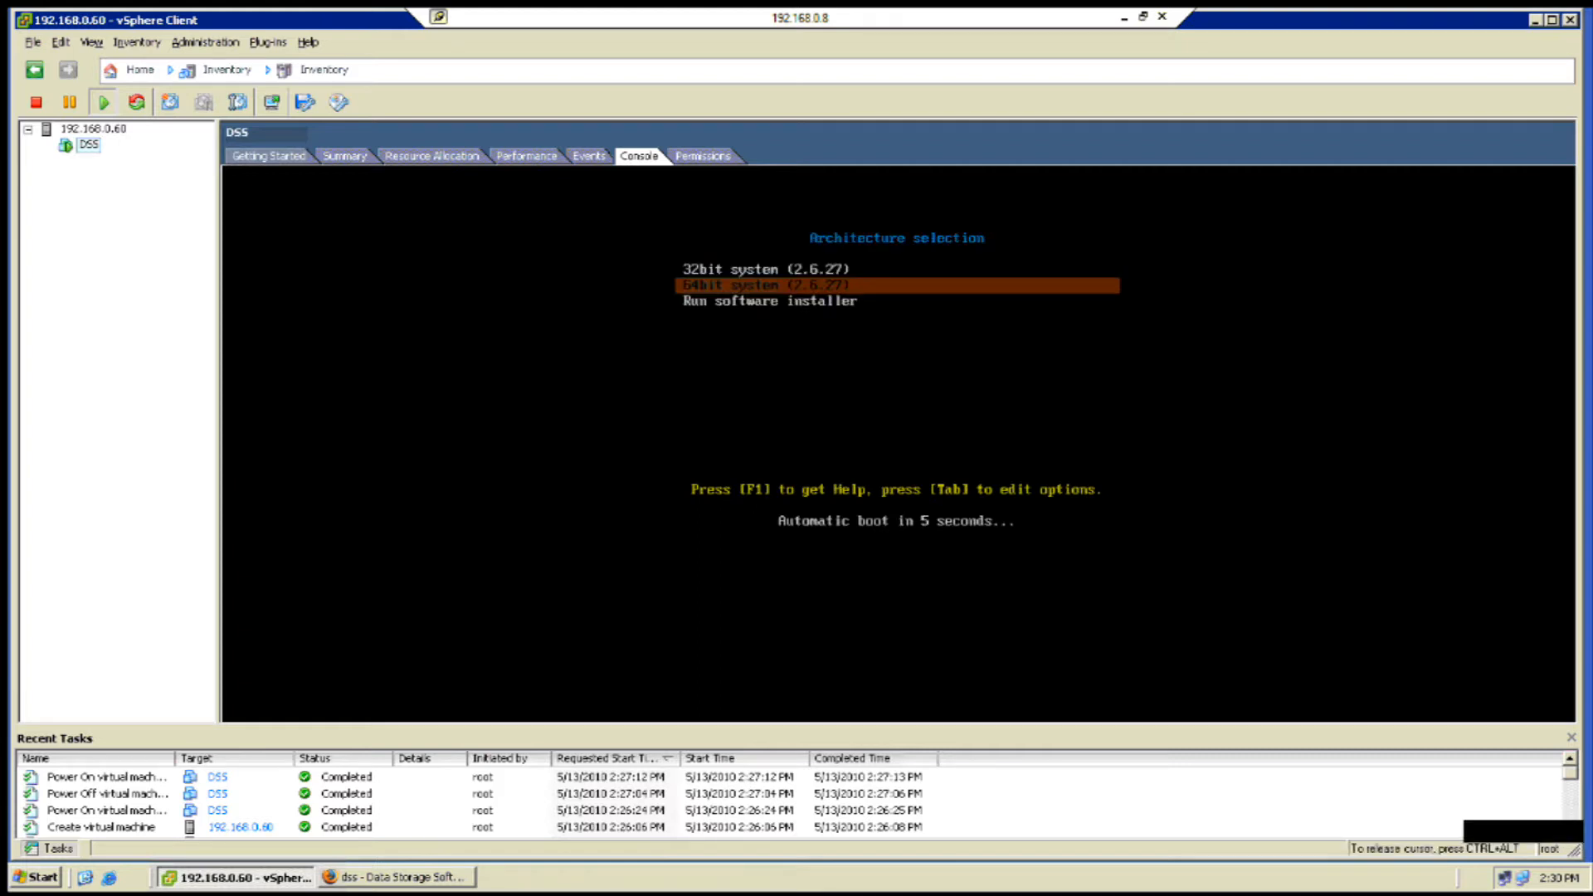
key(Down)
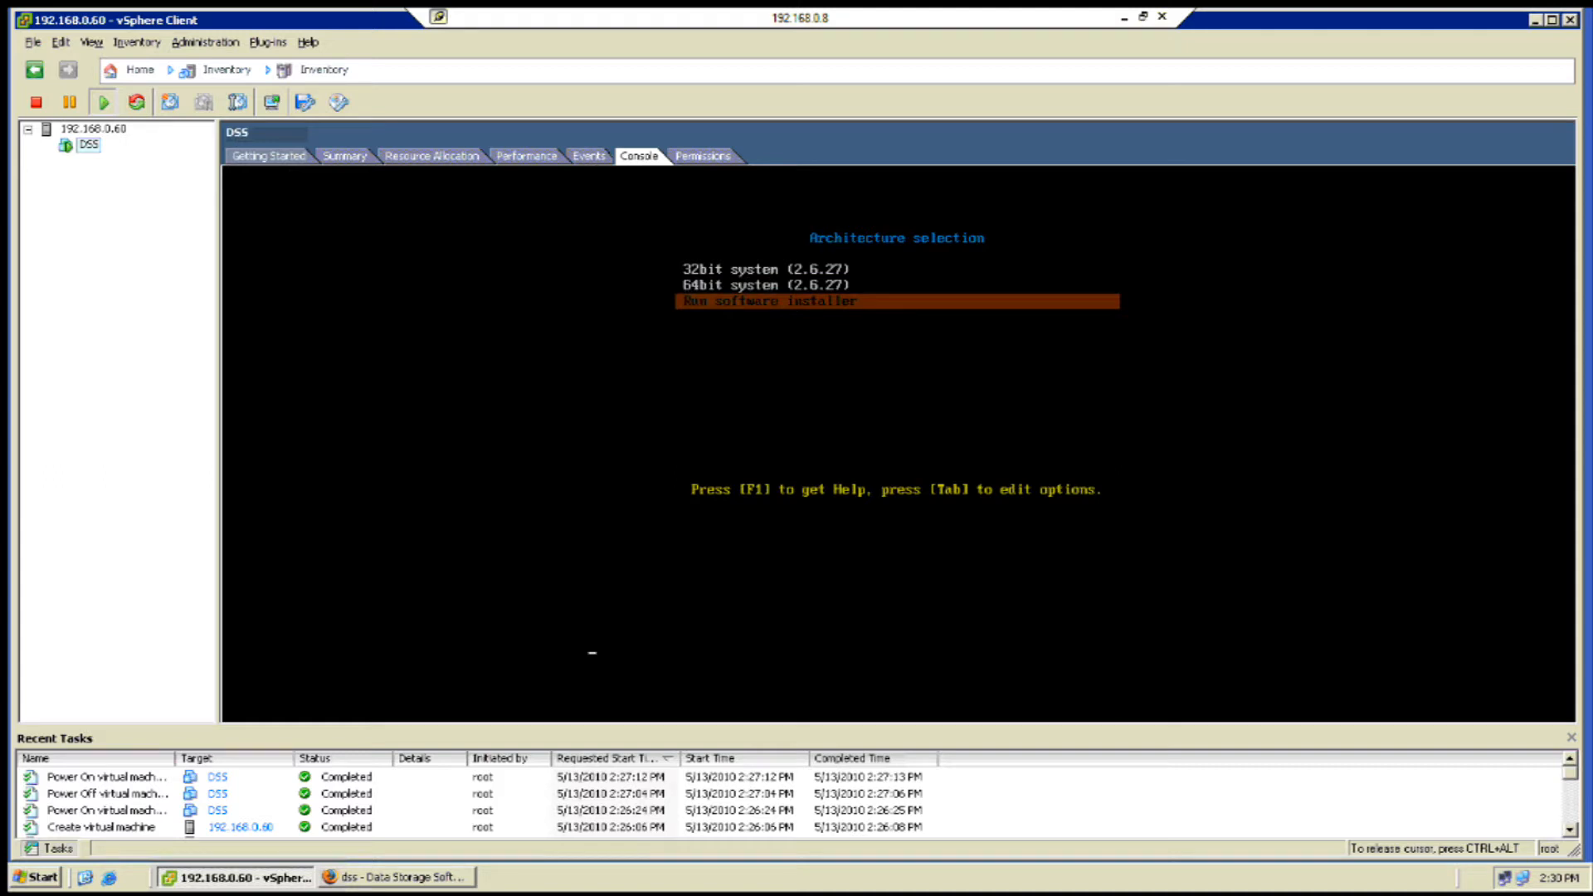
key(Return)
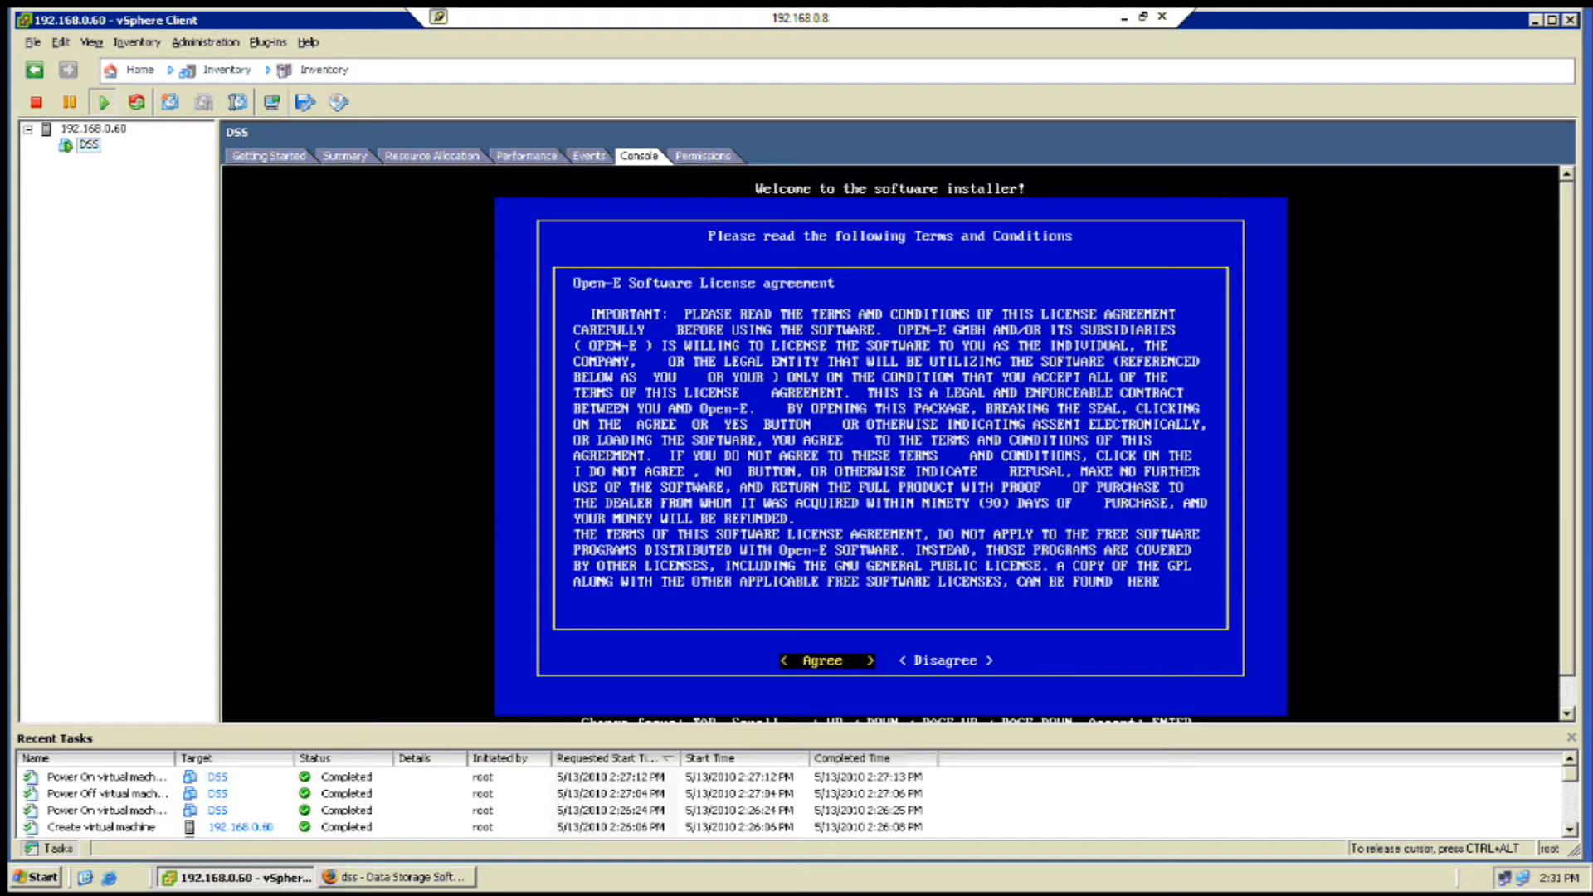
Accept the Open-E licence agreement and choose /dev/sda as the installation medium, agreeing to erase its data.
key(Return)
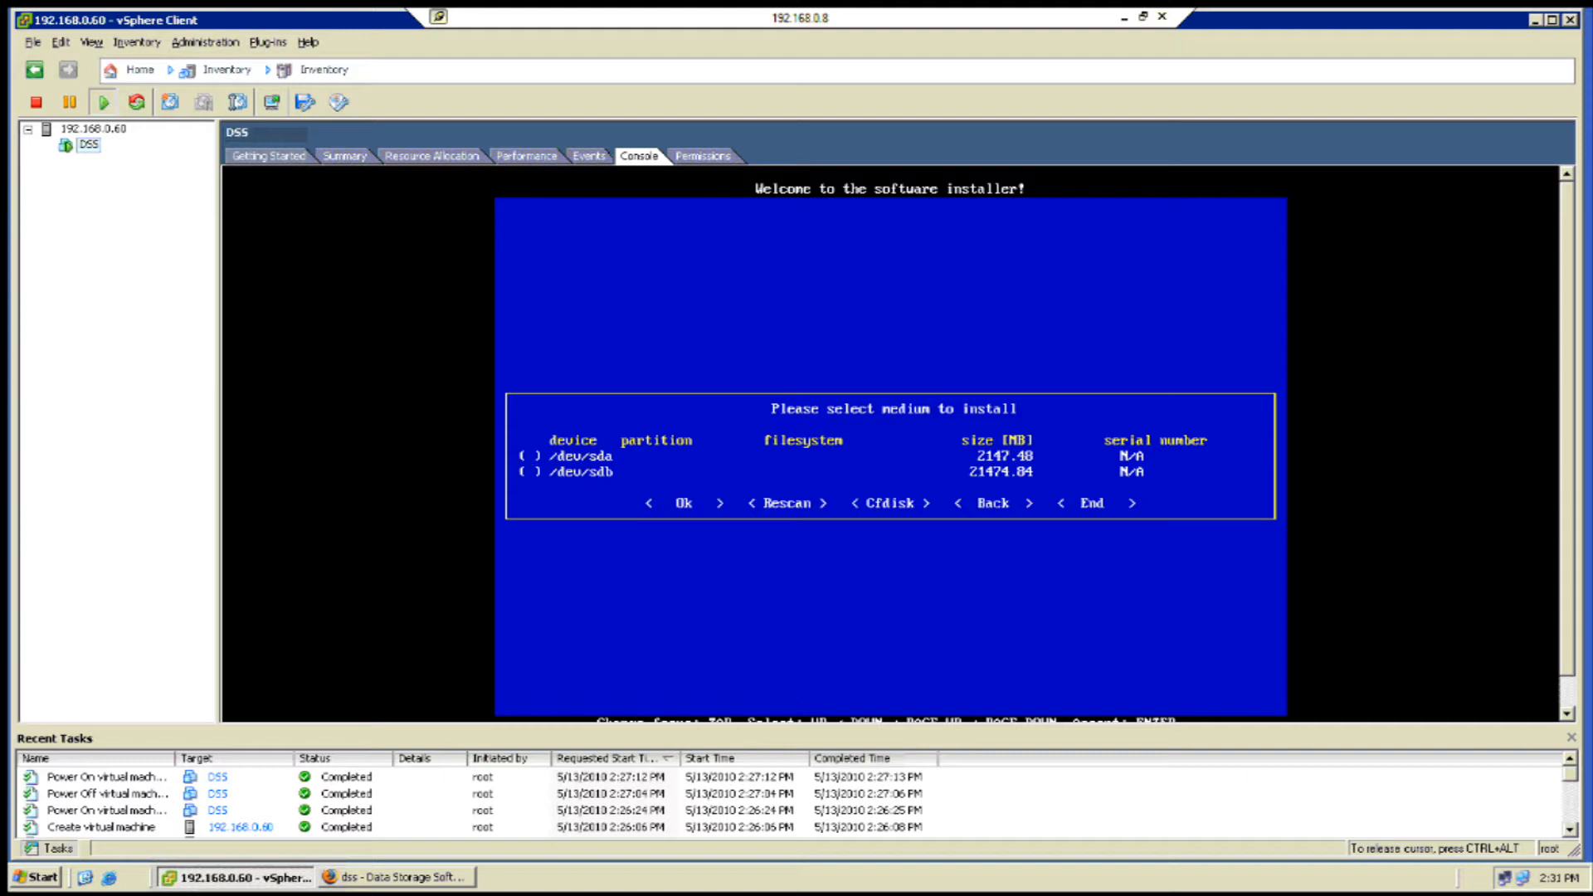
key(space)
key(Tab)
key(Return)
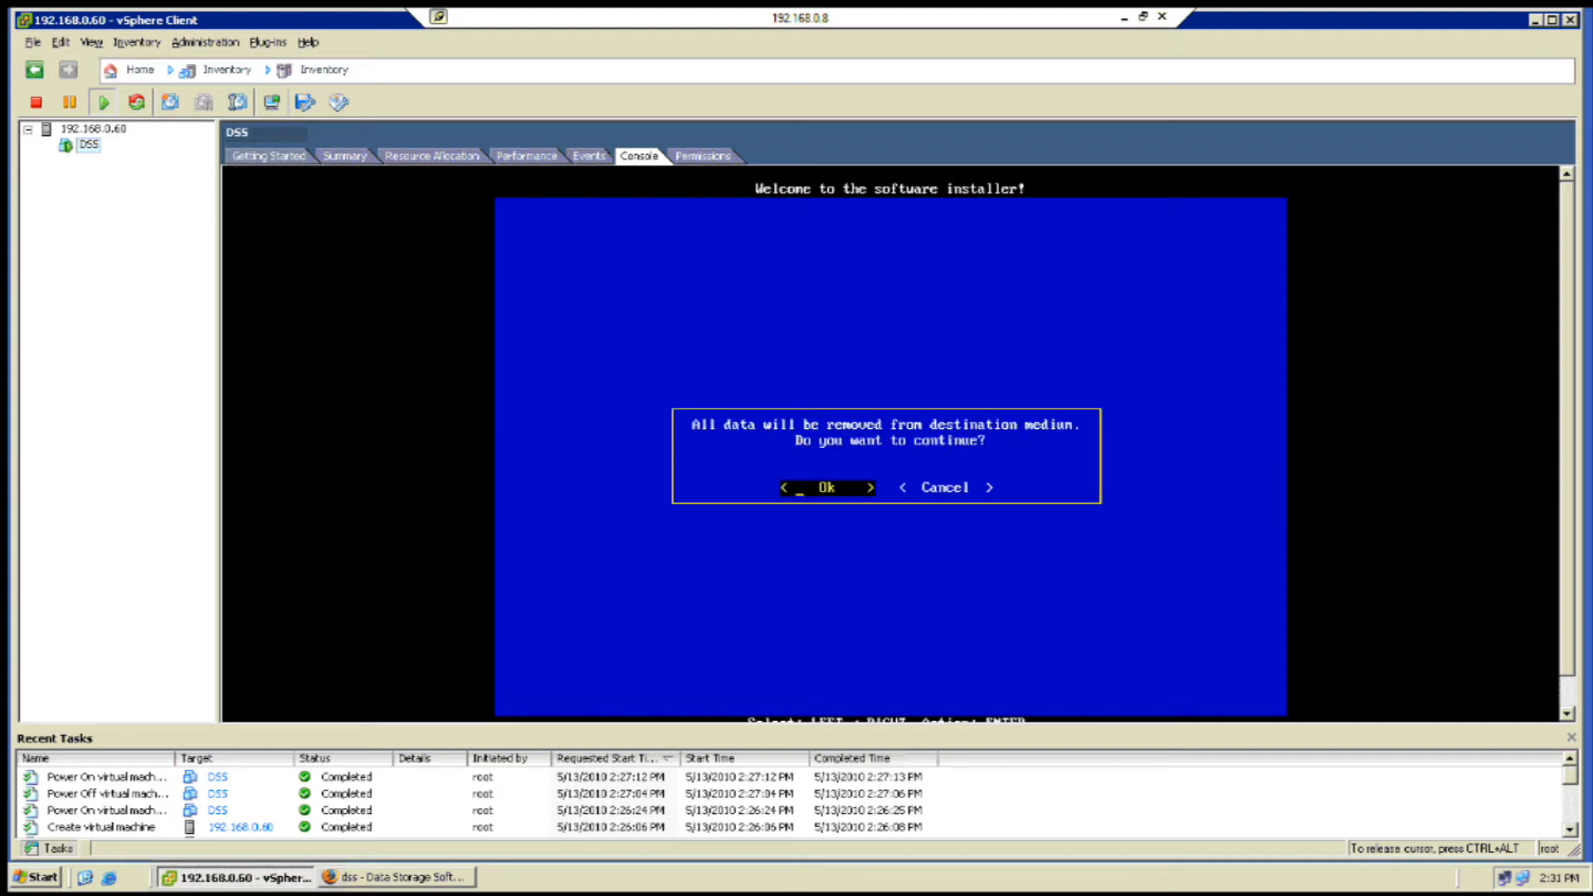
key(Return)
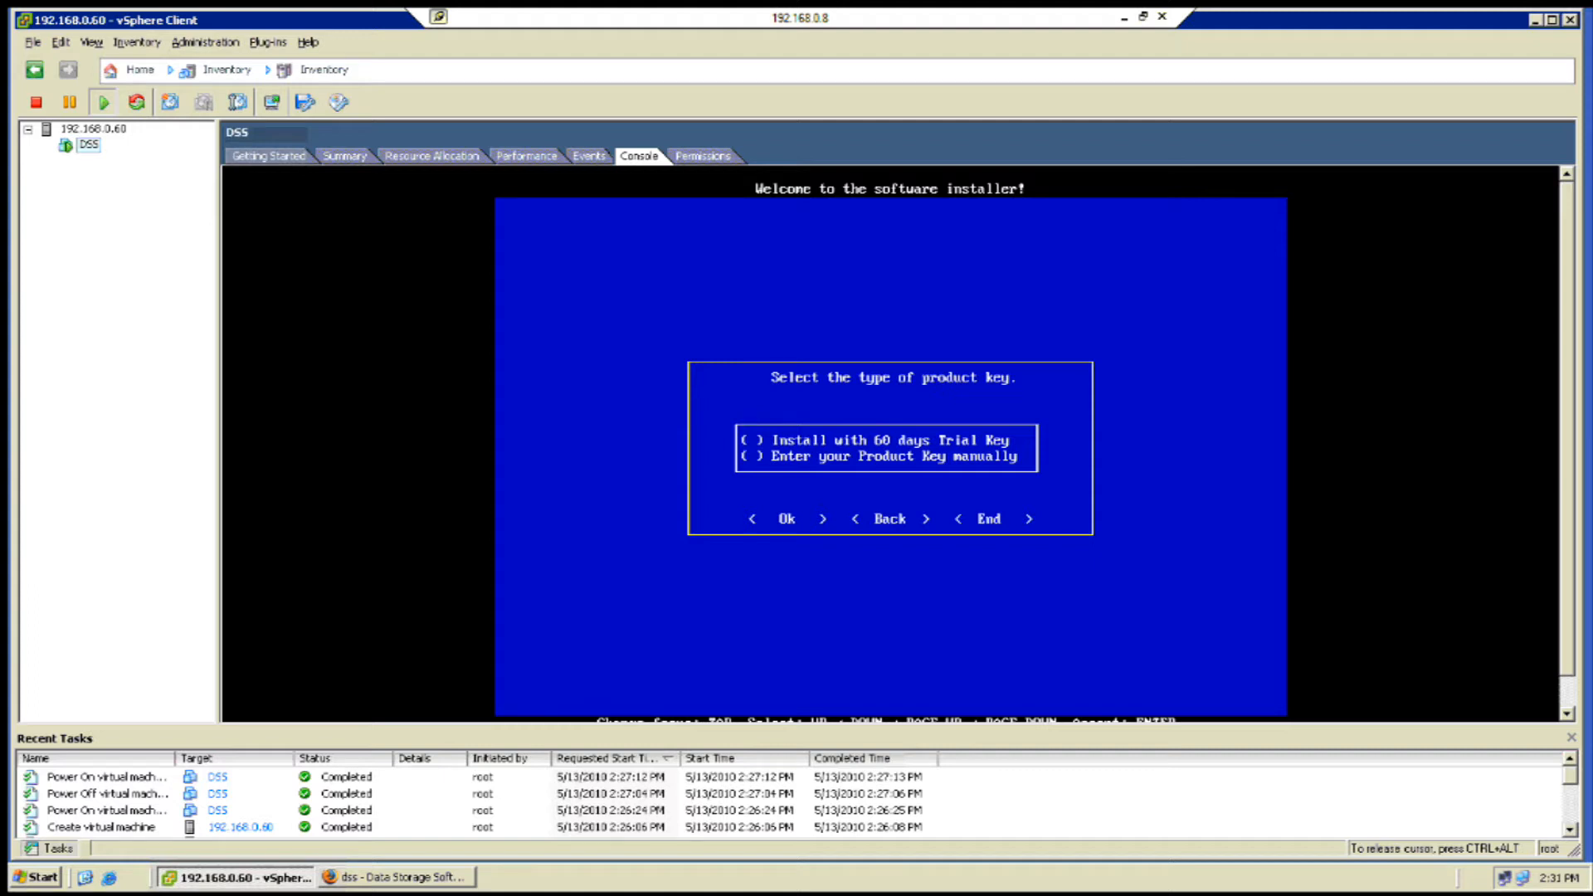
Choose installation with the 60 days Trial Key and start the installation with the reviewed settings.
key(space)
key(Return)
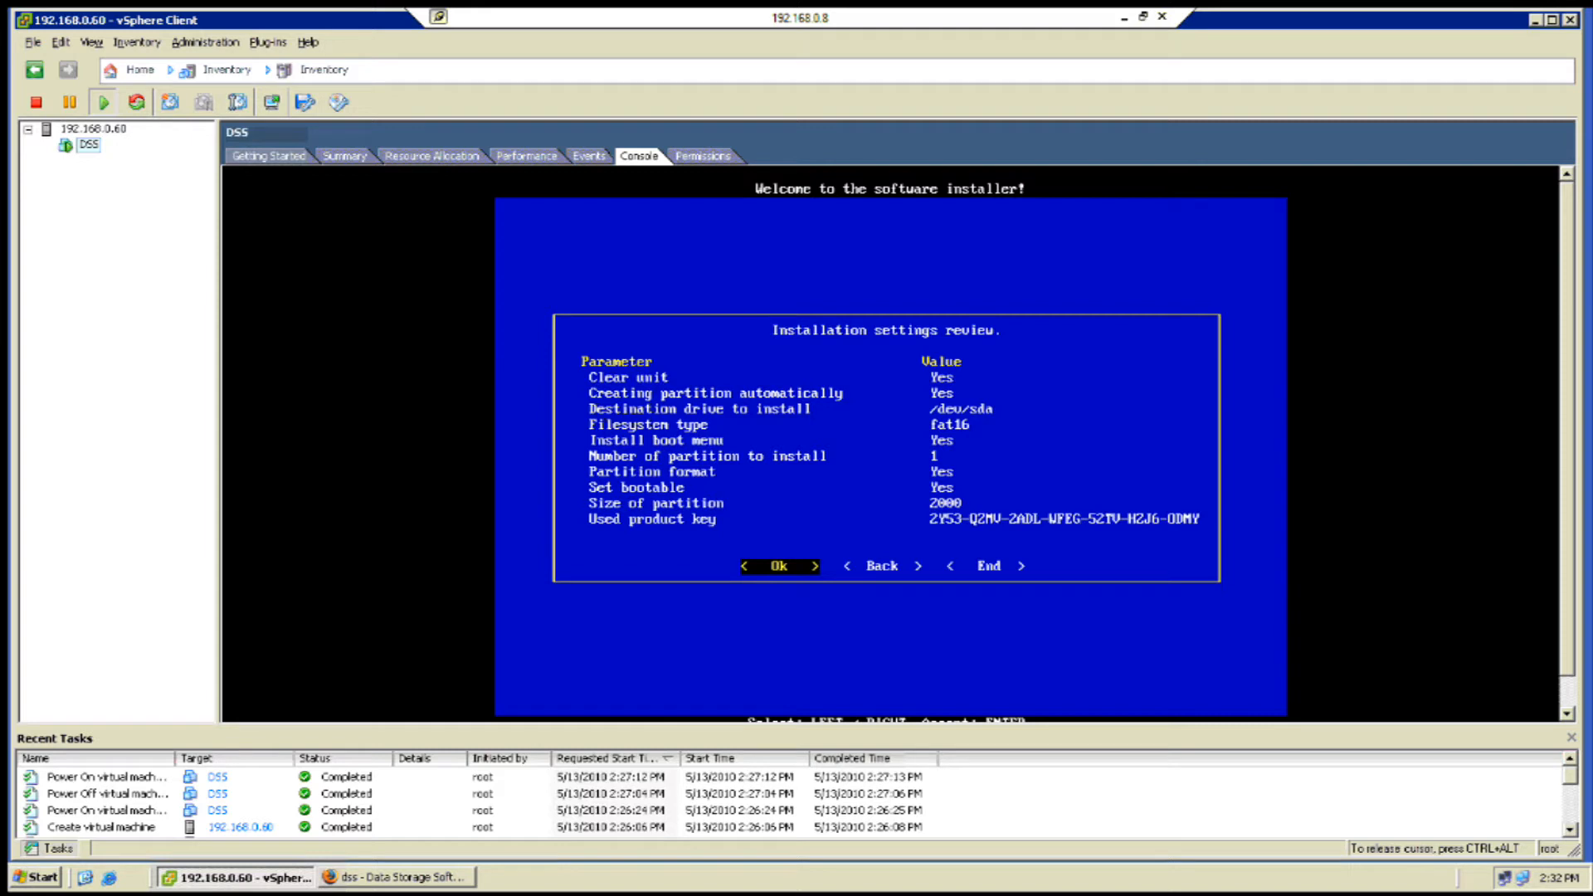
key(Return)
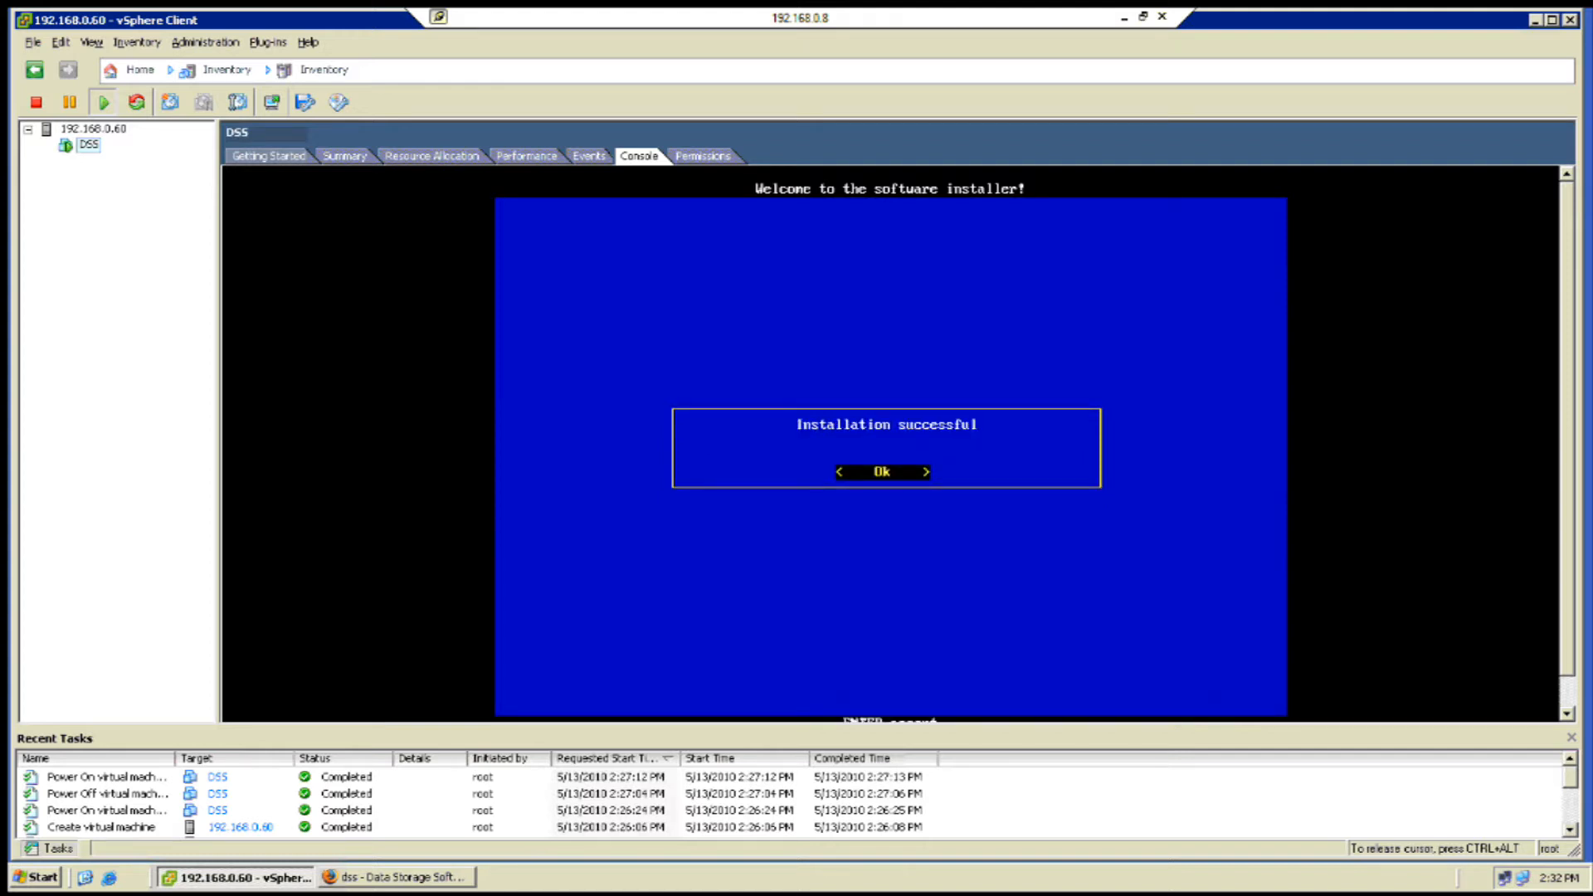
Finish the installer by shutting down the virtual machine, and release the cursor from the console.
key(Return)
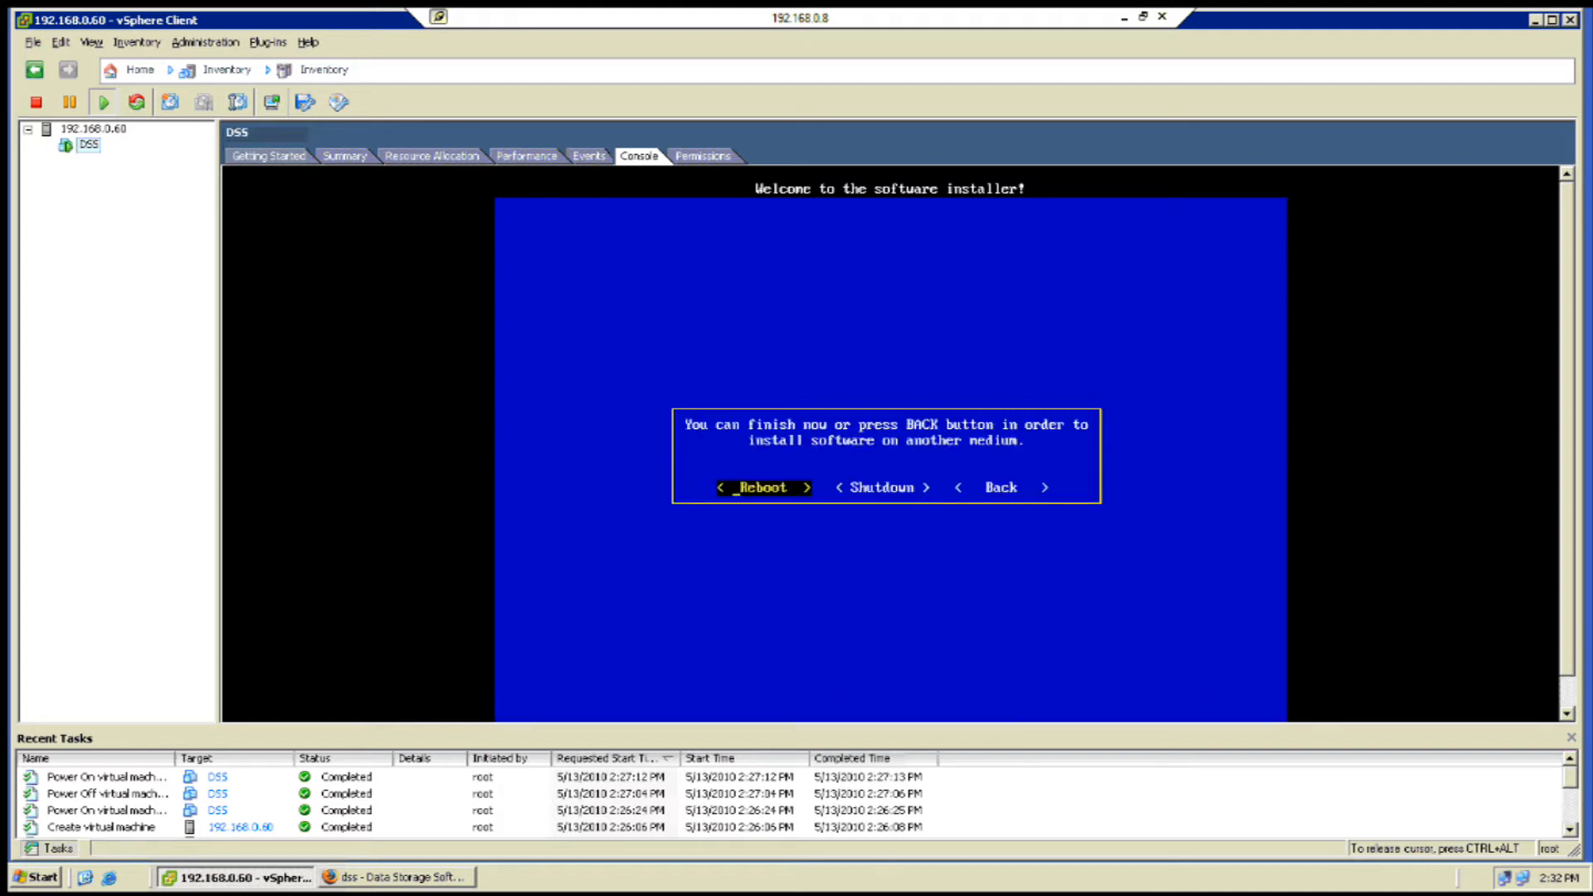
key(Right)
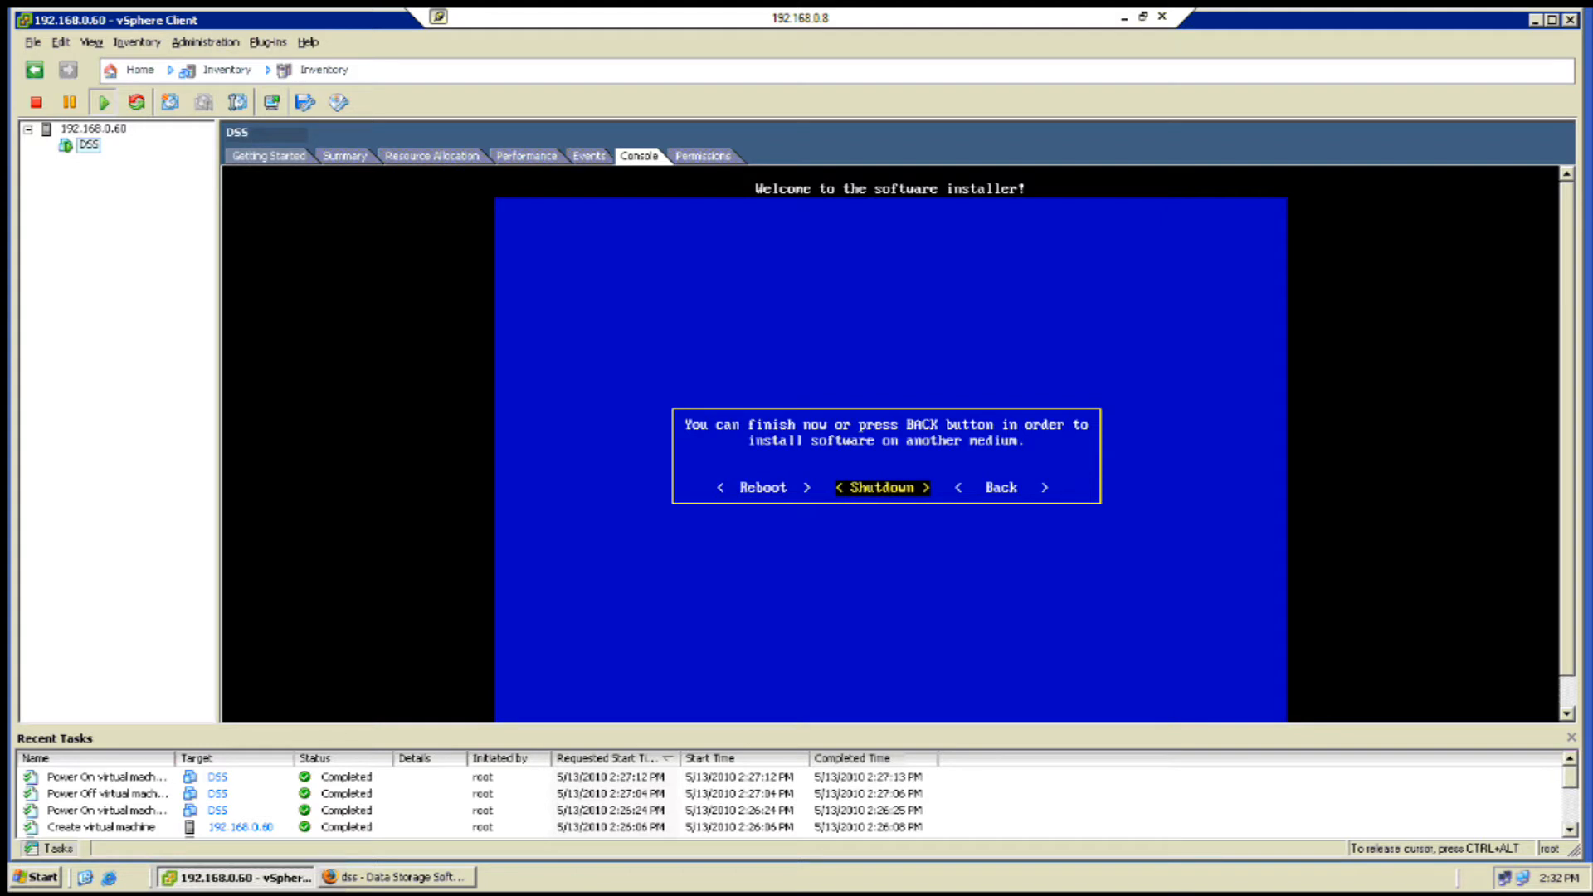
key(Return)
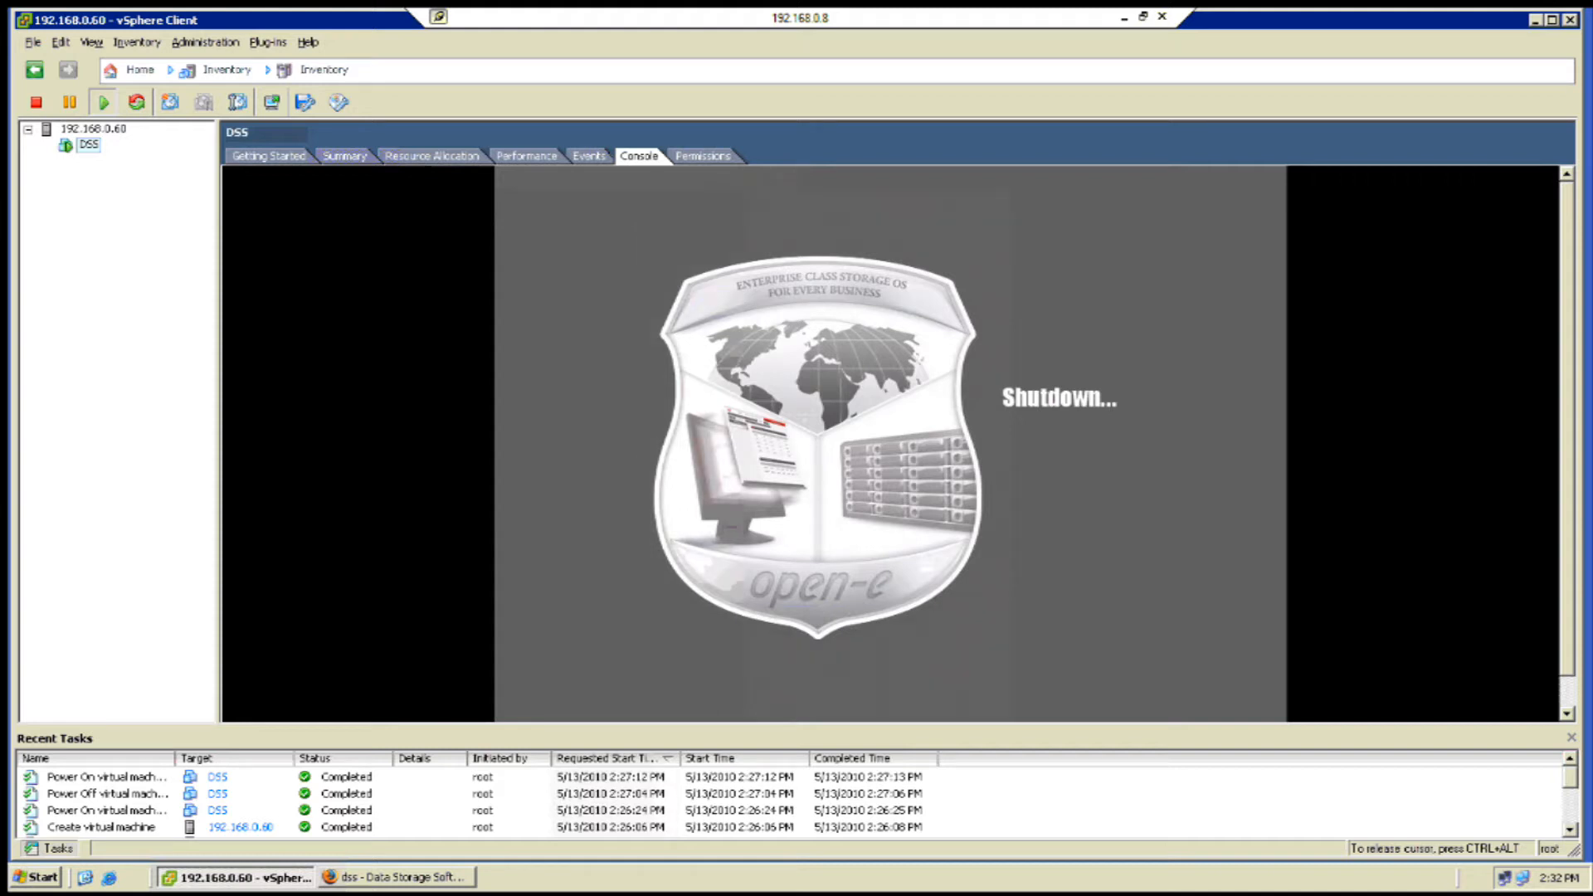
key(ctrl+alt)
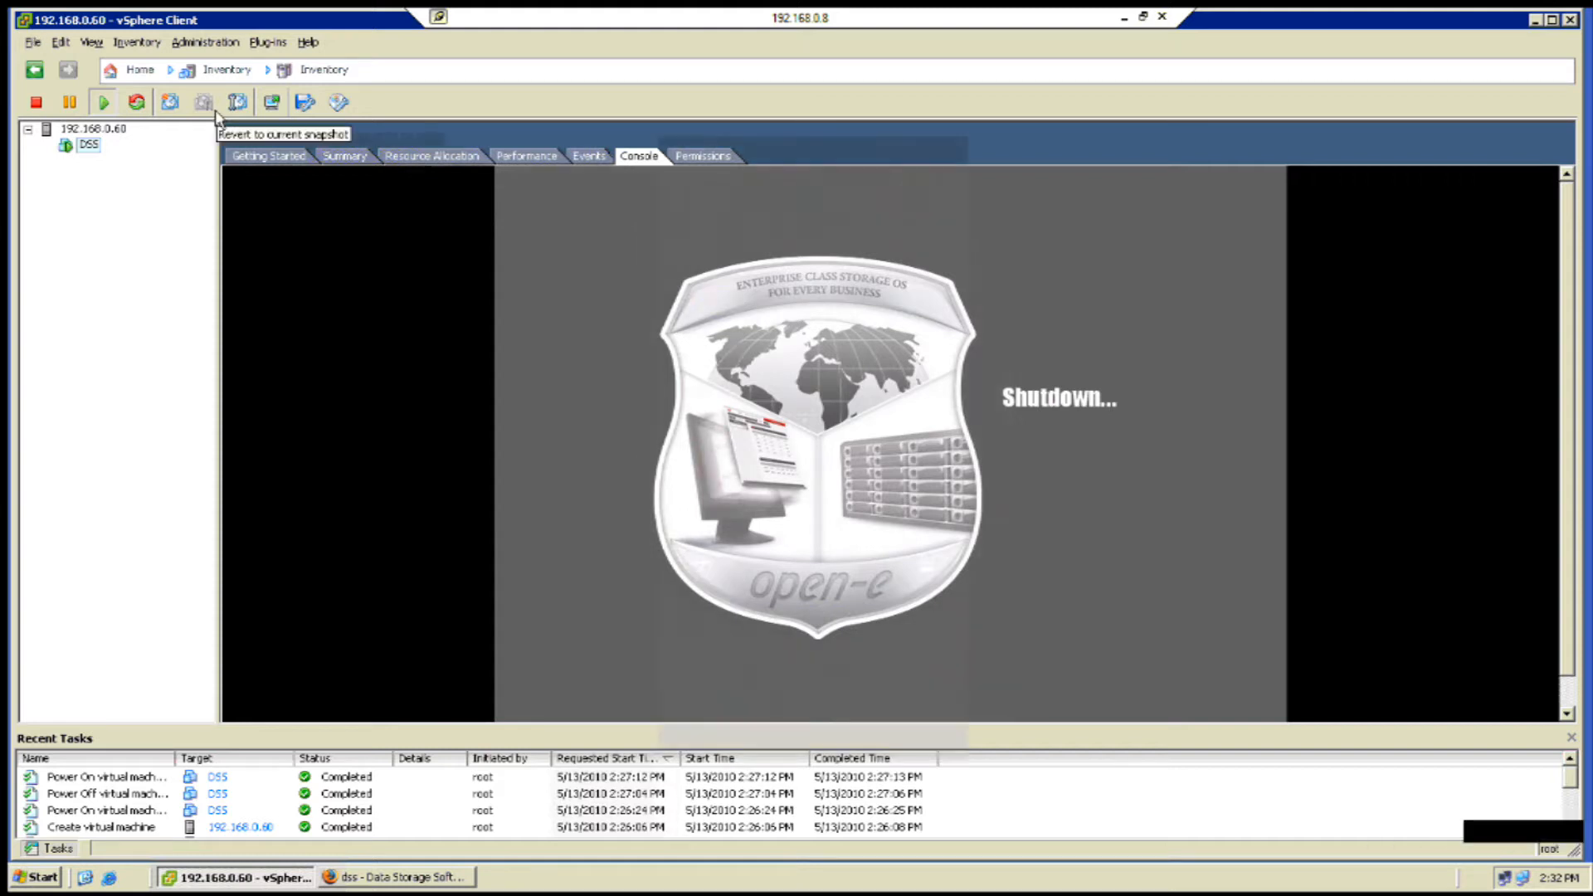
In the DSS virtual machine's settings, disable connecting CD/DVD Drive 1 at power on.
right_click(94, 150)
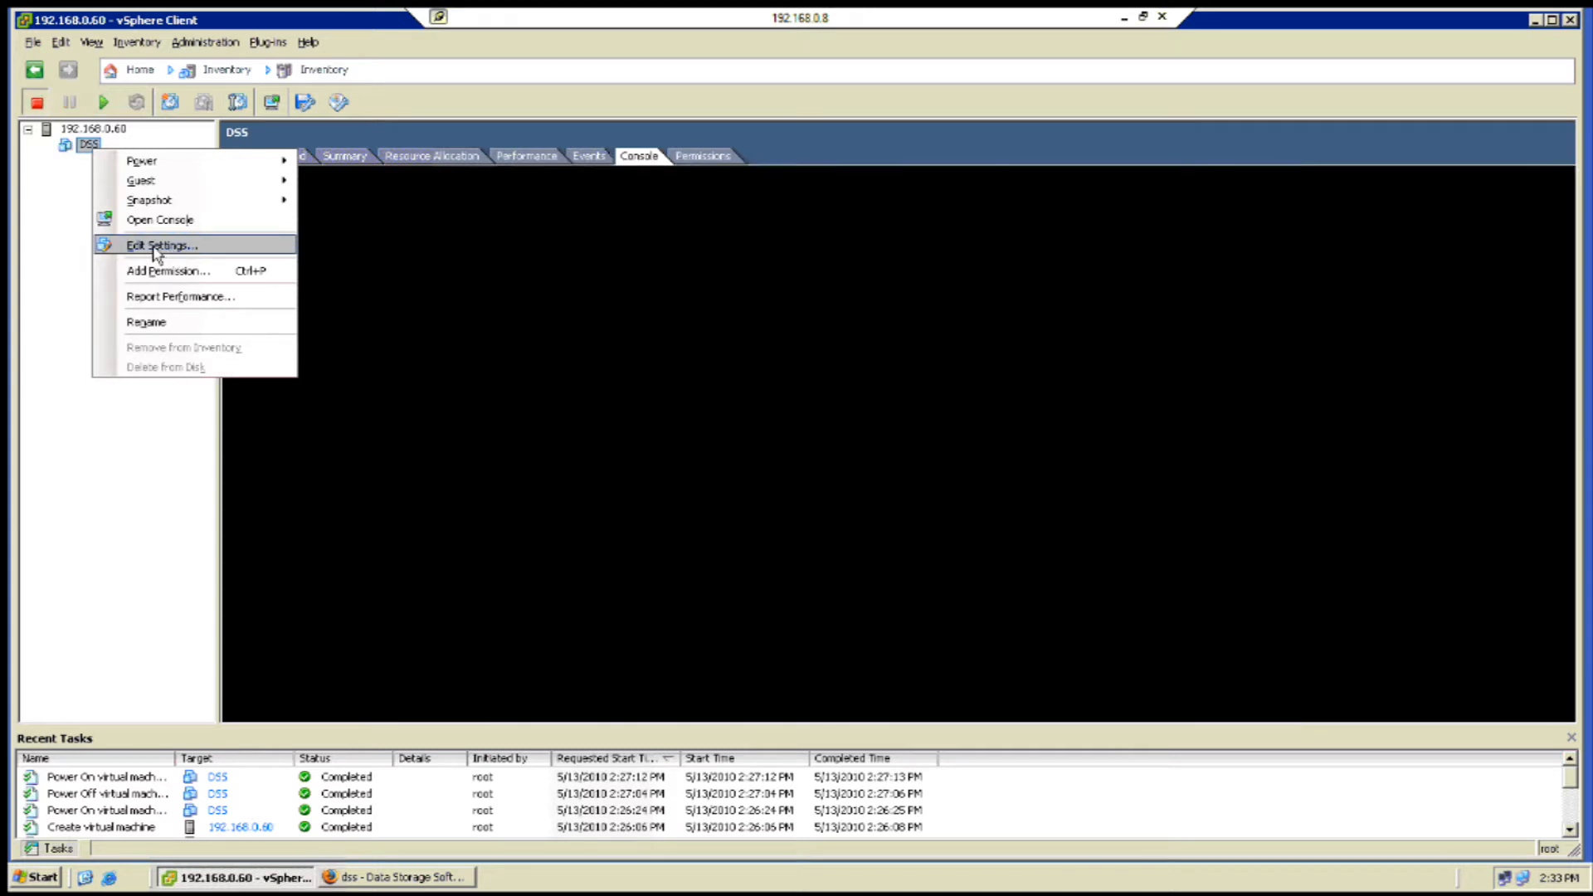
click(156, 246)
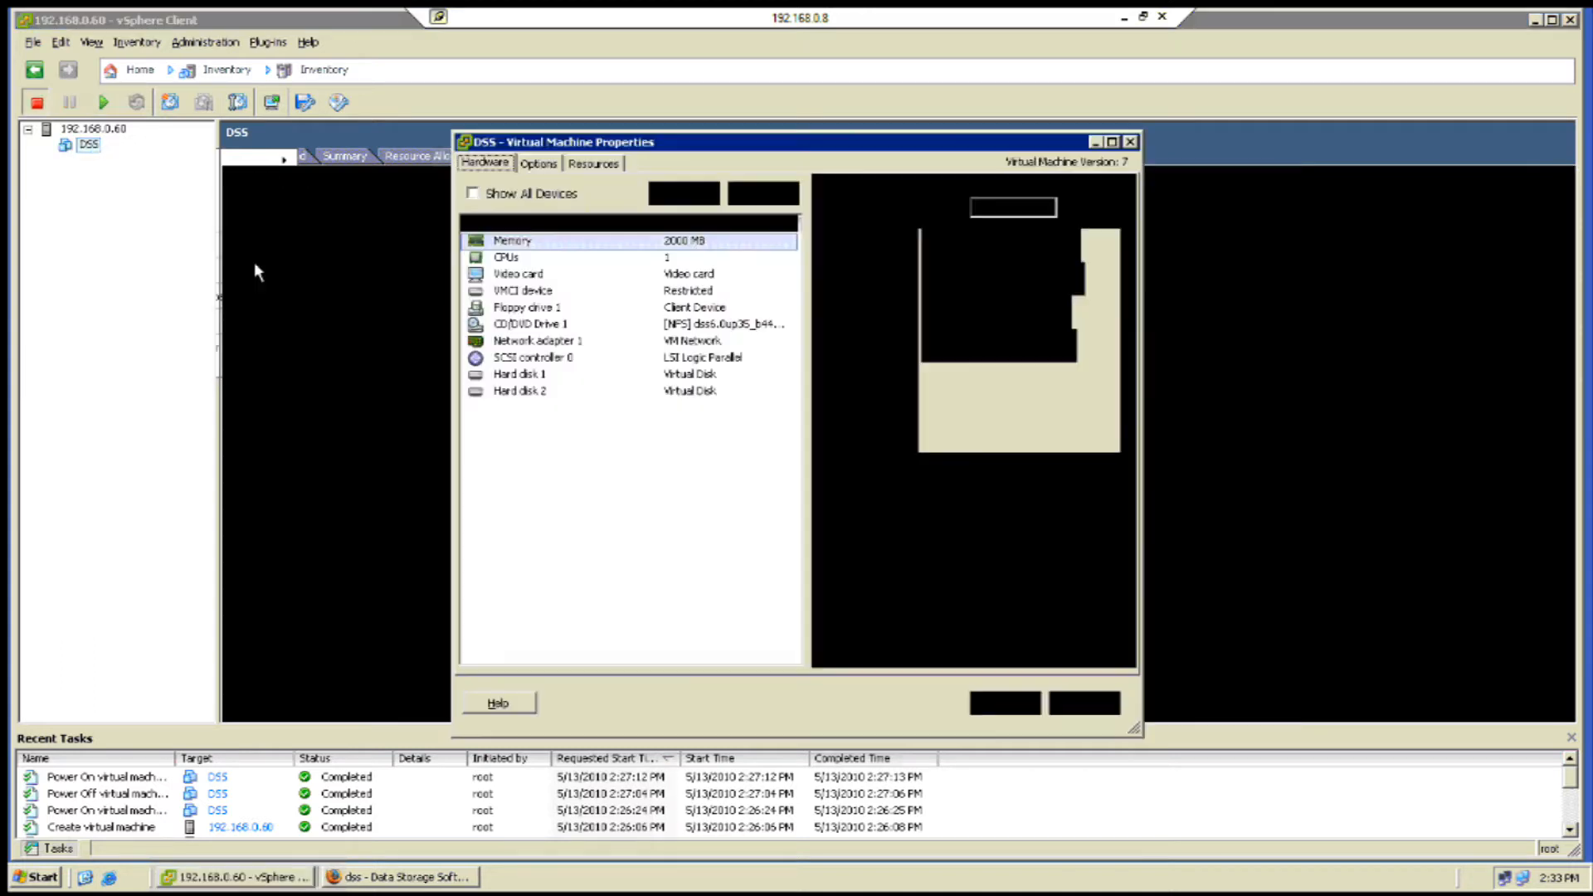
click(514, 328)
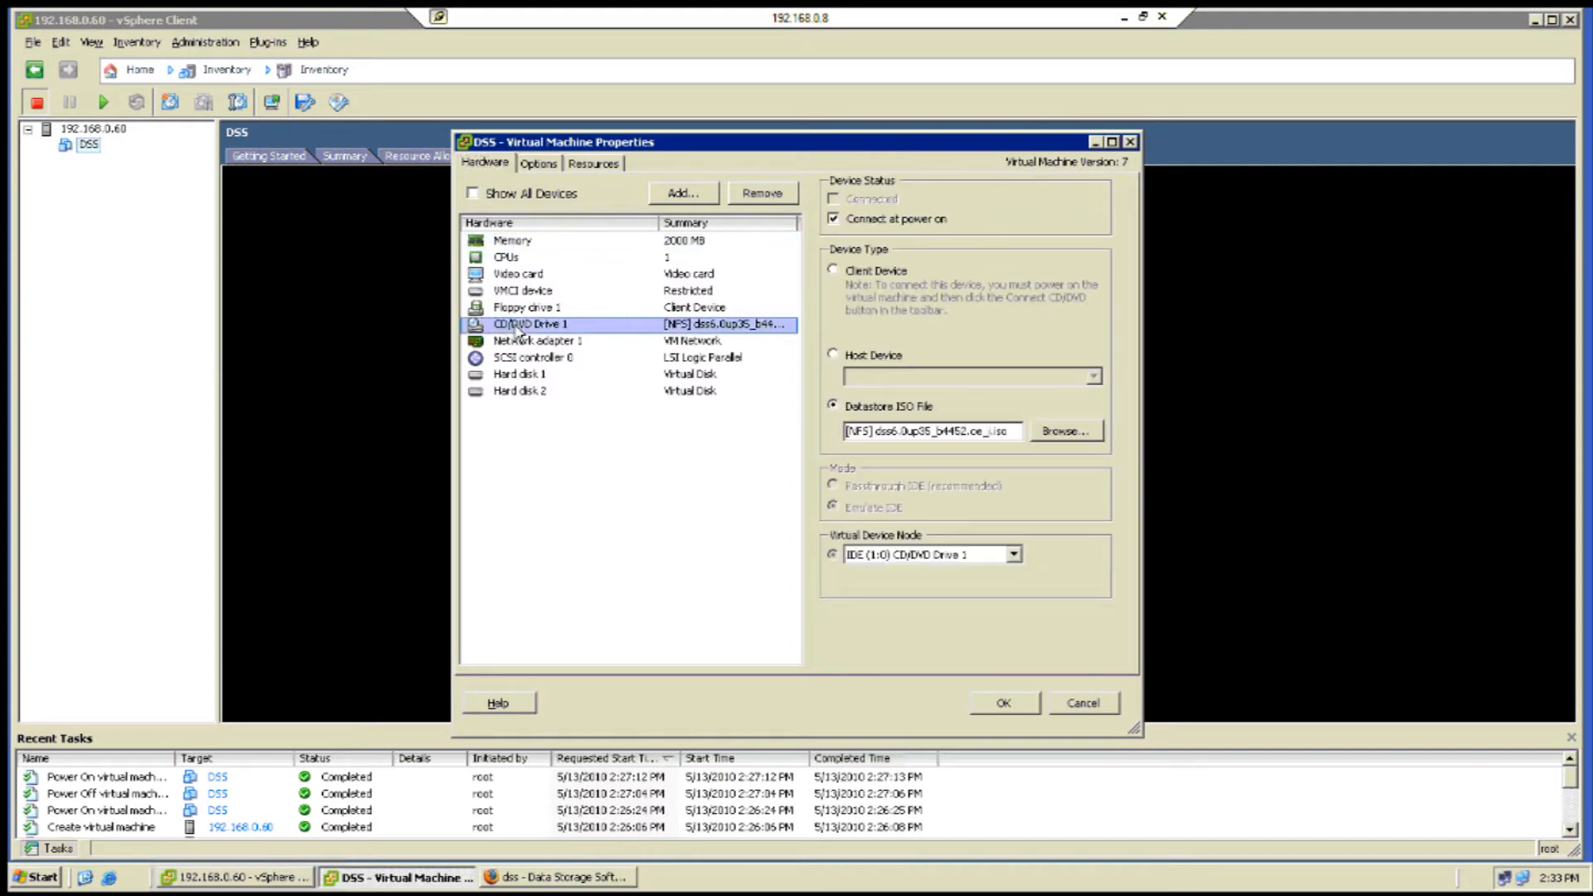
click(837, 219)
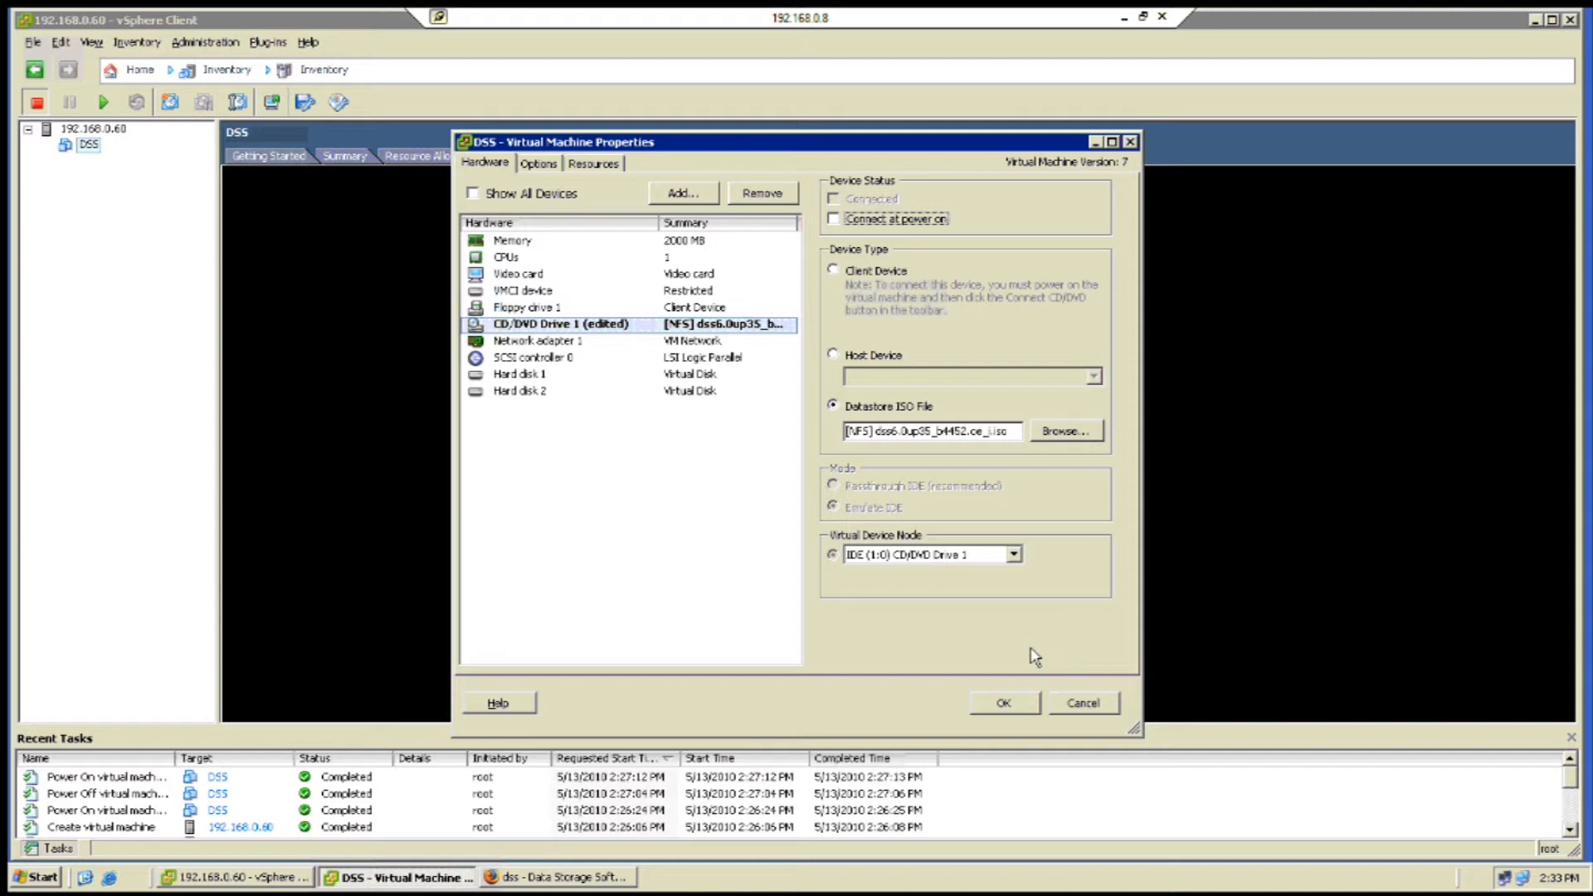
Add an E1000 Ethernet adapter connected to VM Network to the DSS virtual machine and save its settings.
click(683, 194)
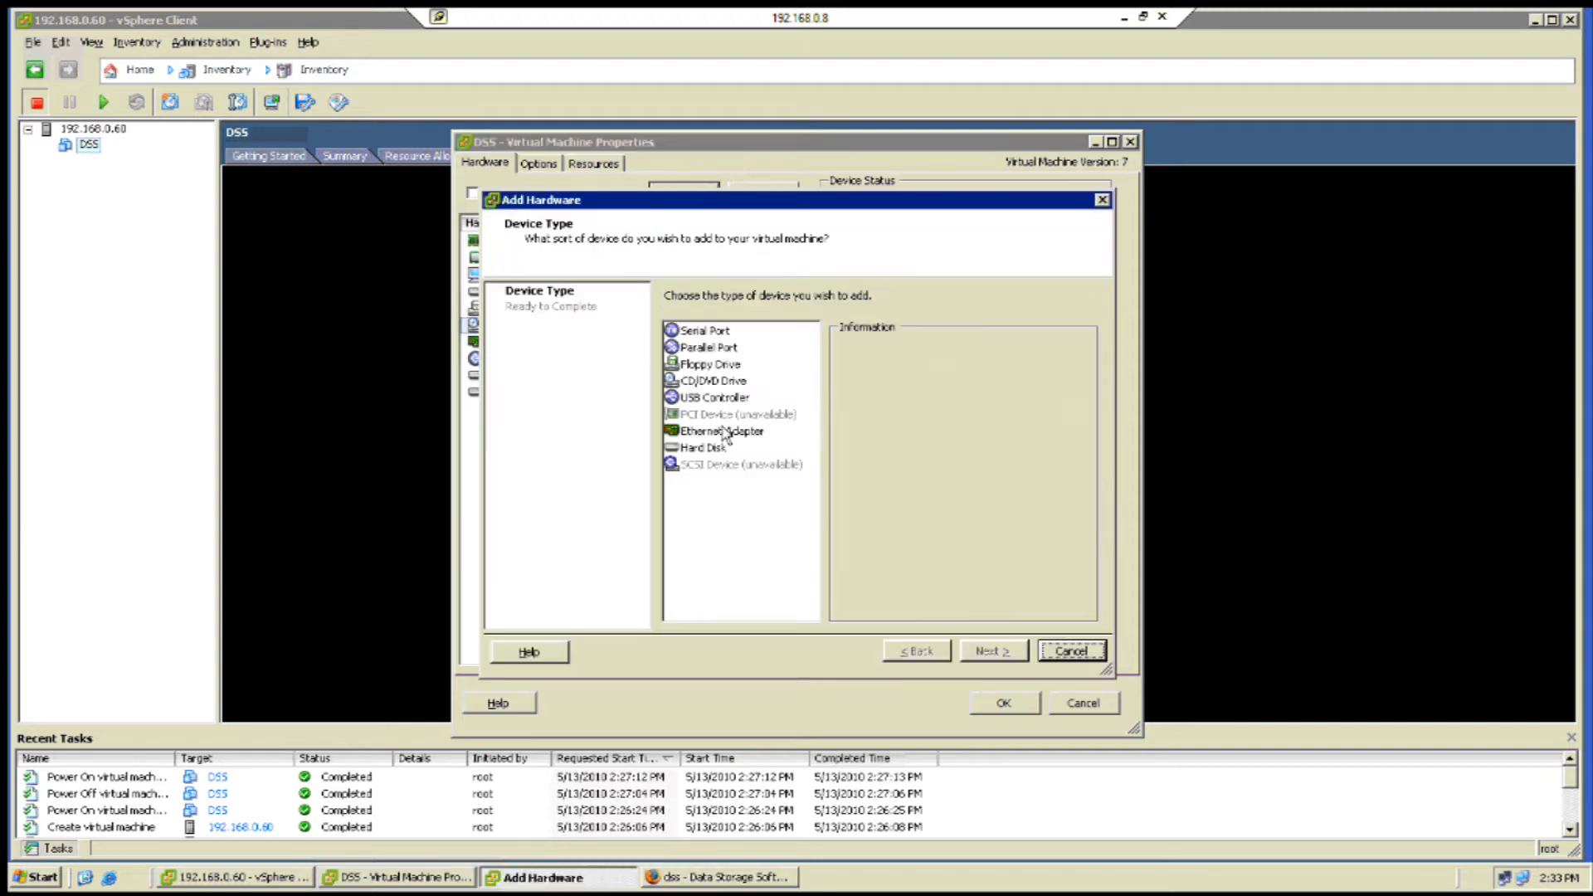
click(722, 433)
click(1001, 654)
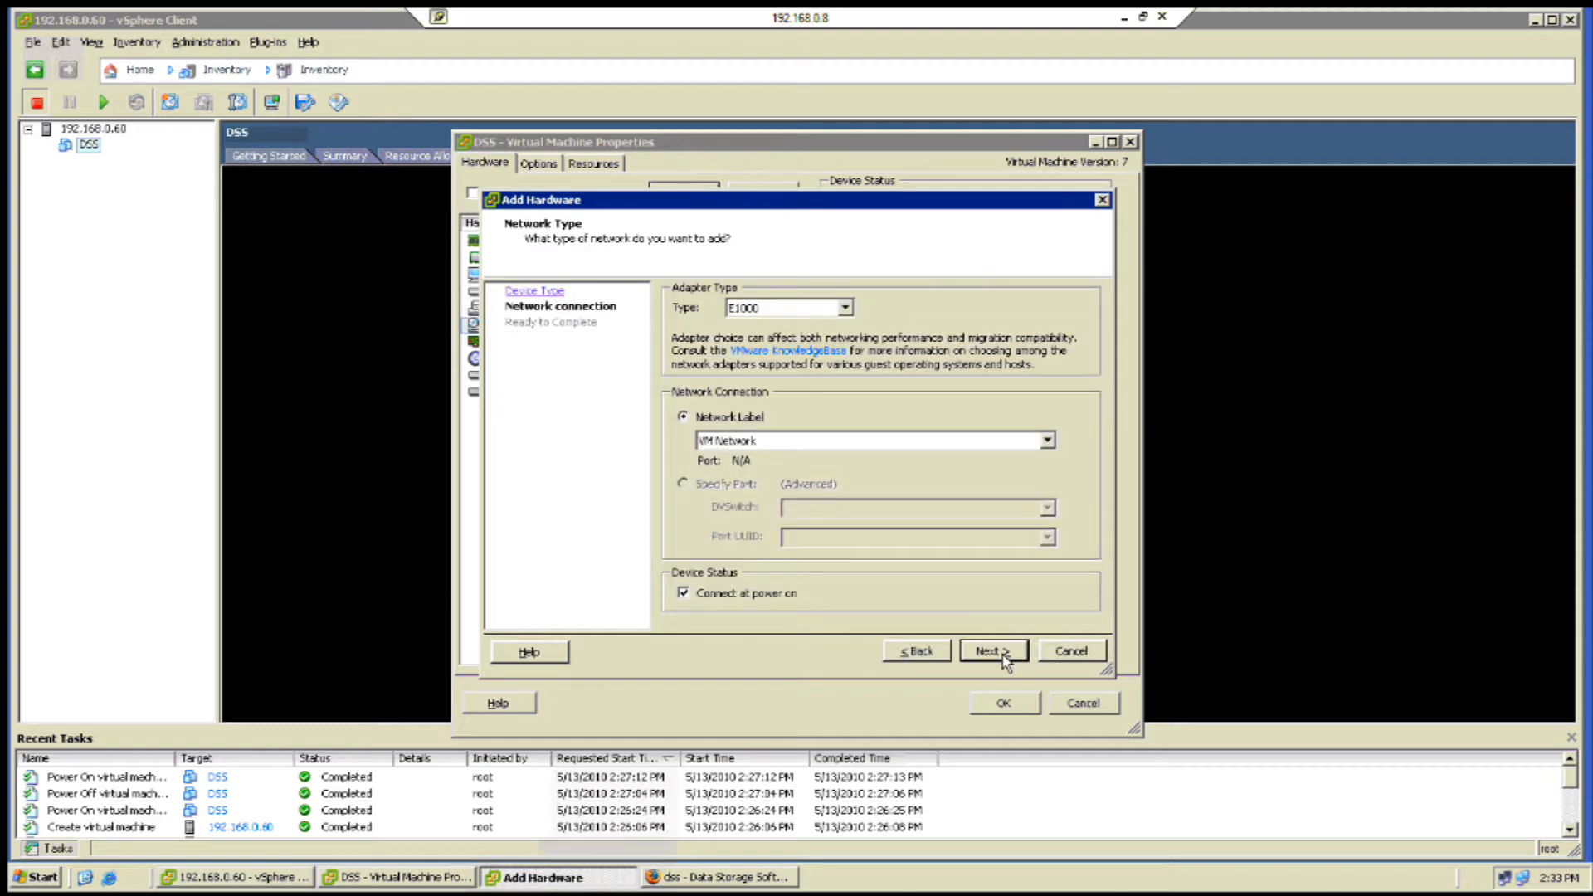
click(1001, 653)
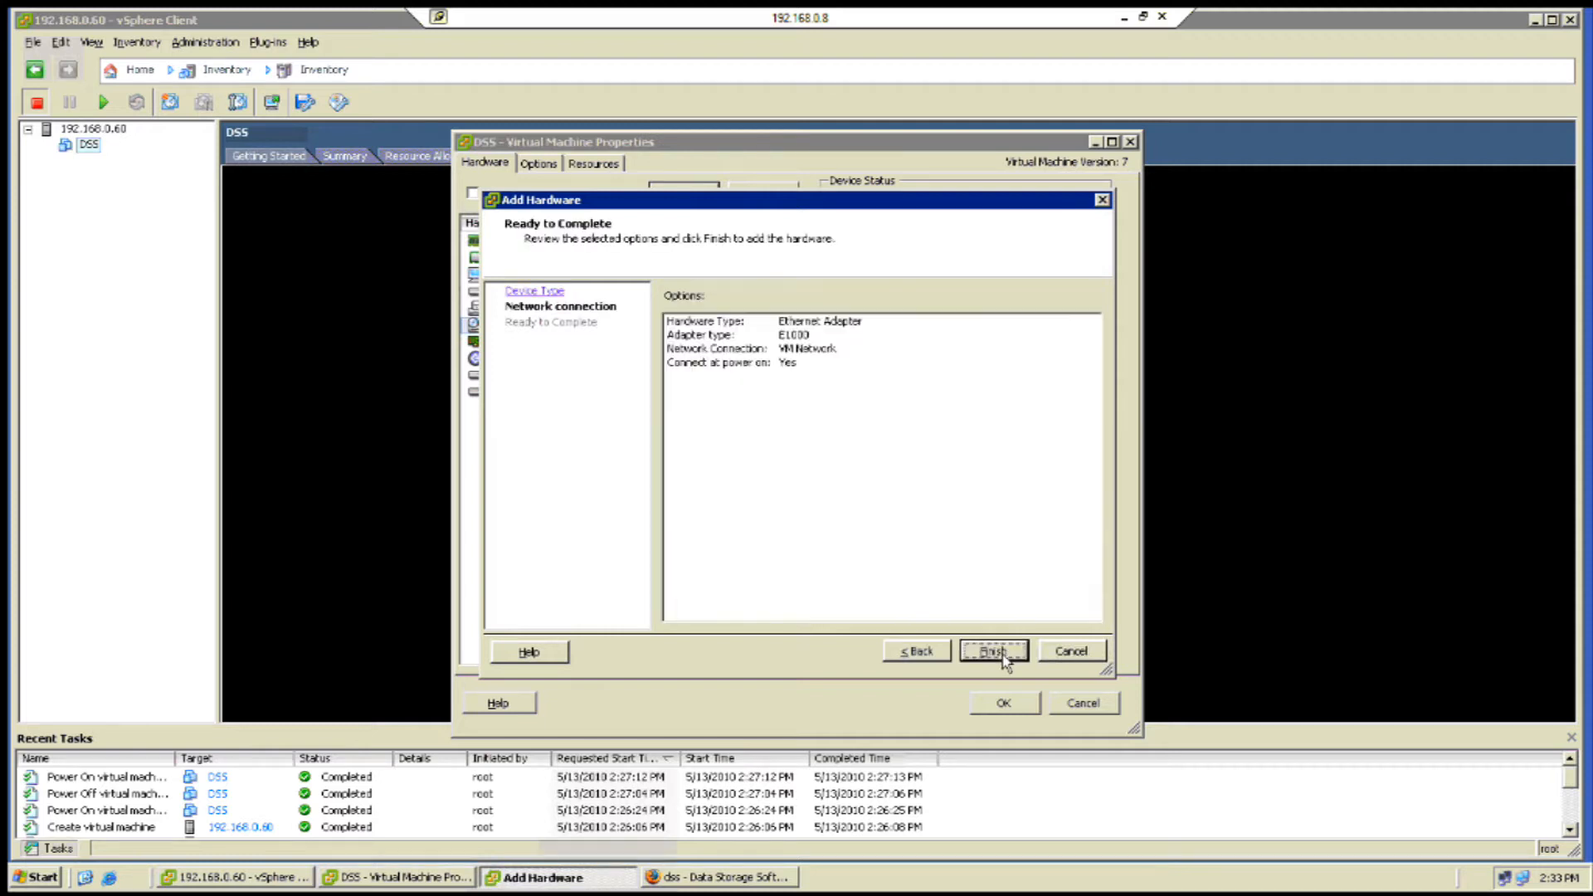
click(1000, 653)
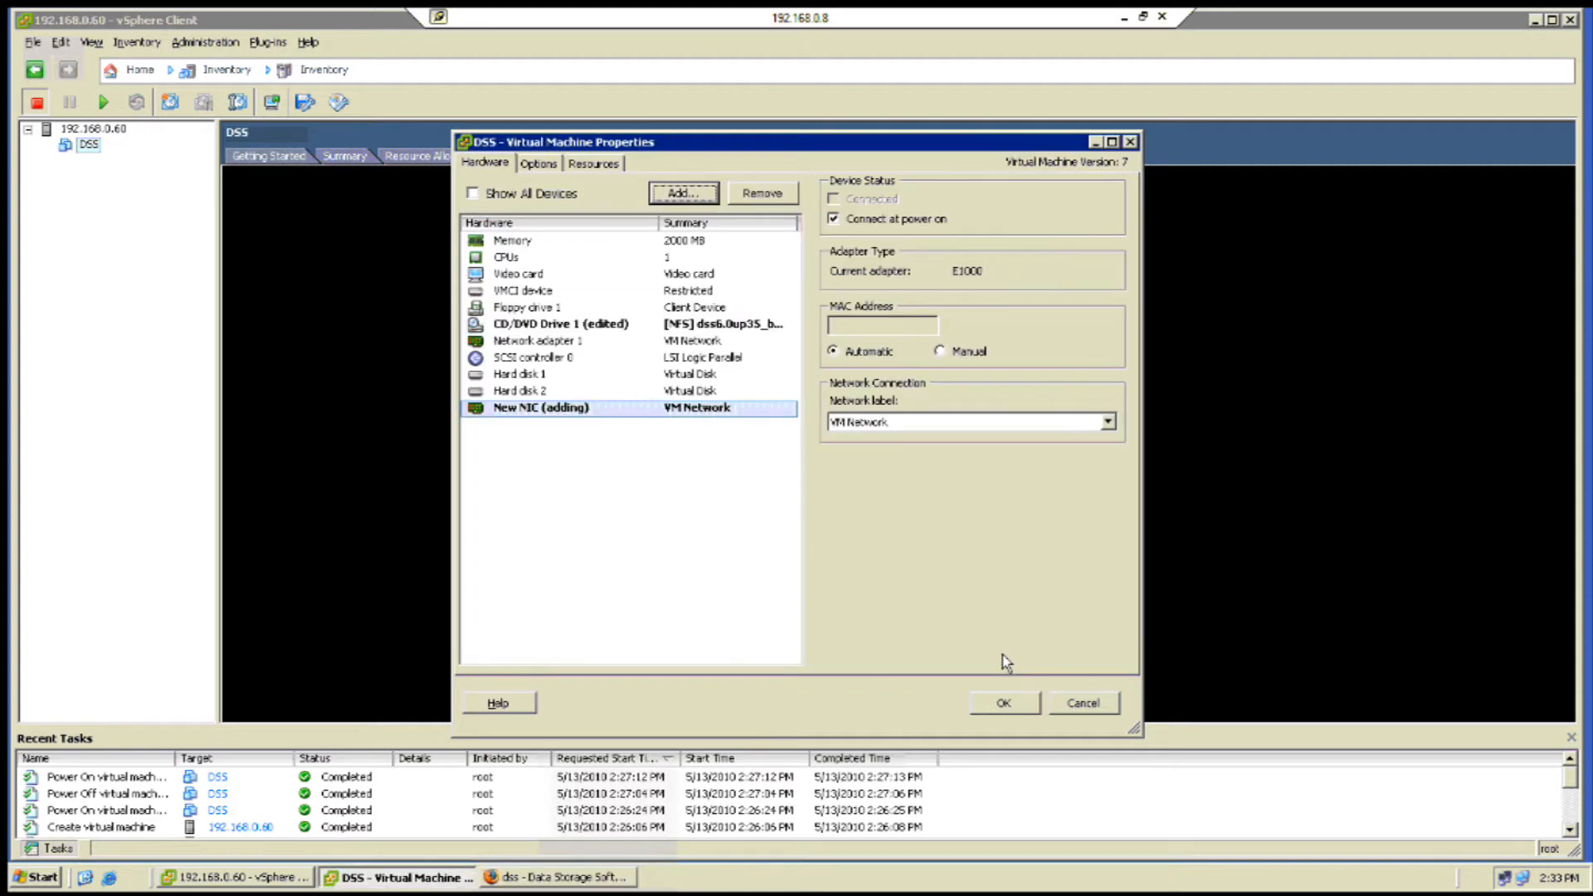
click(1020, 712)
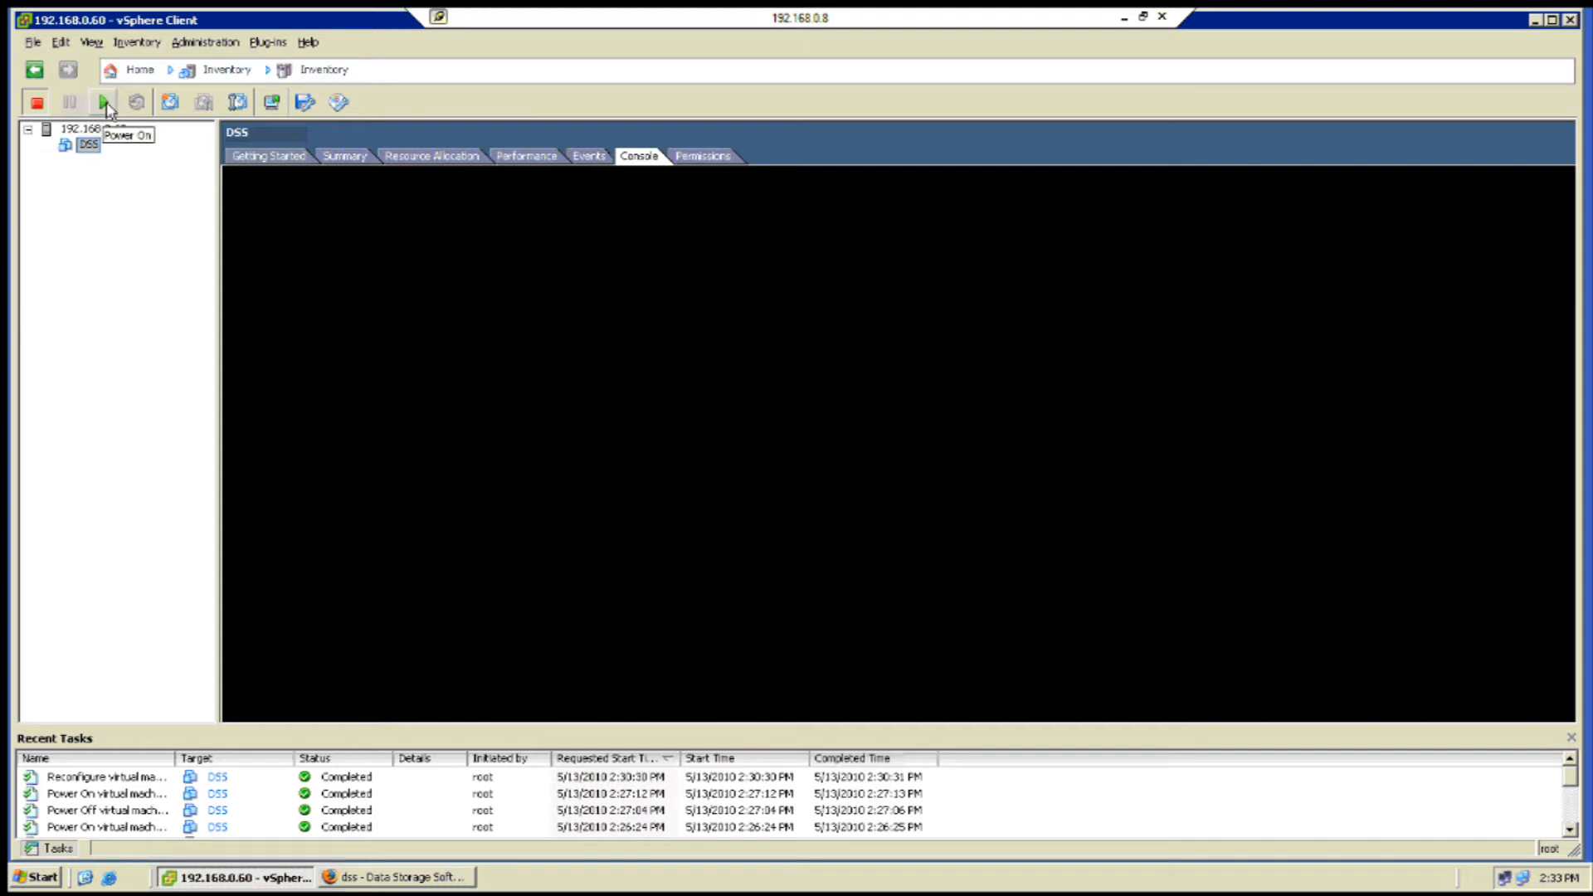
Power on the DSS virtual machine and boot the installed version as the 64bit system (2.6.27).
click(104, 103)
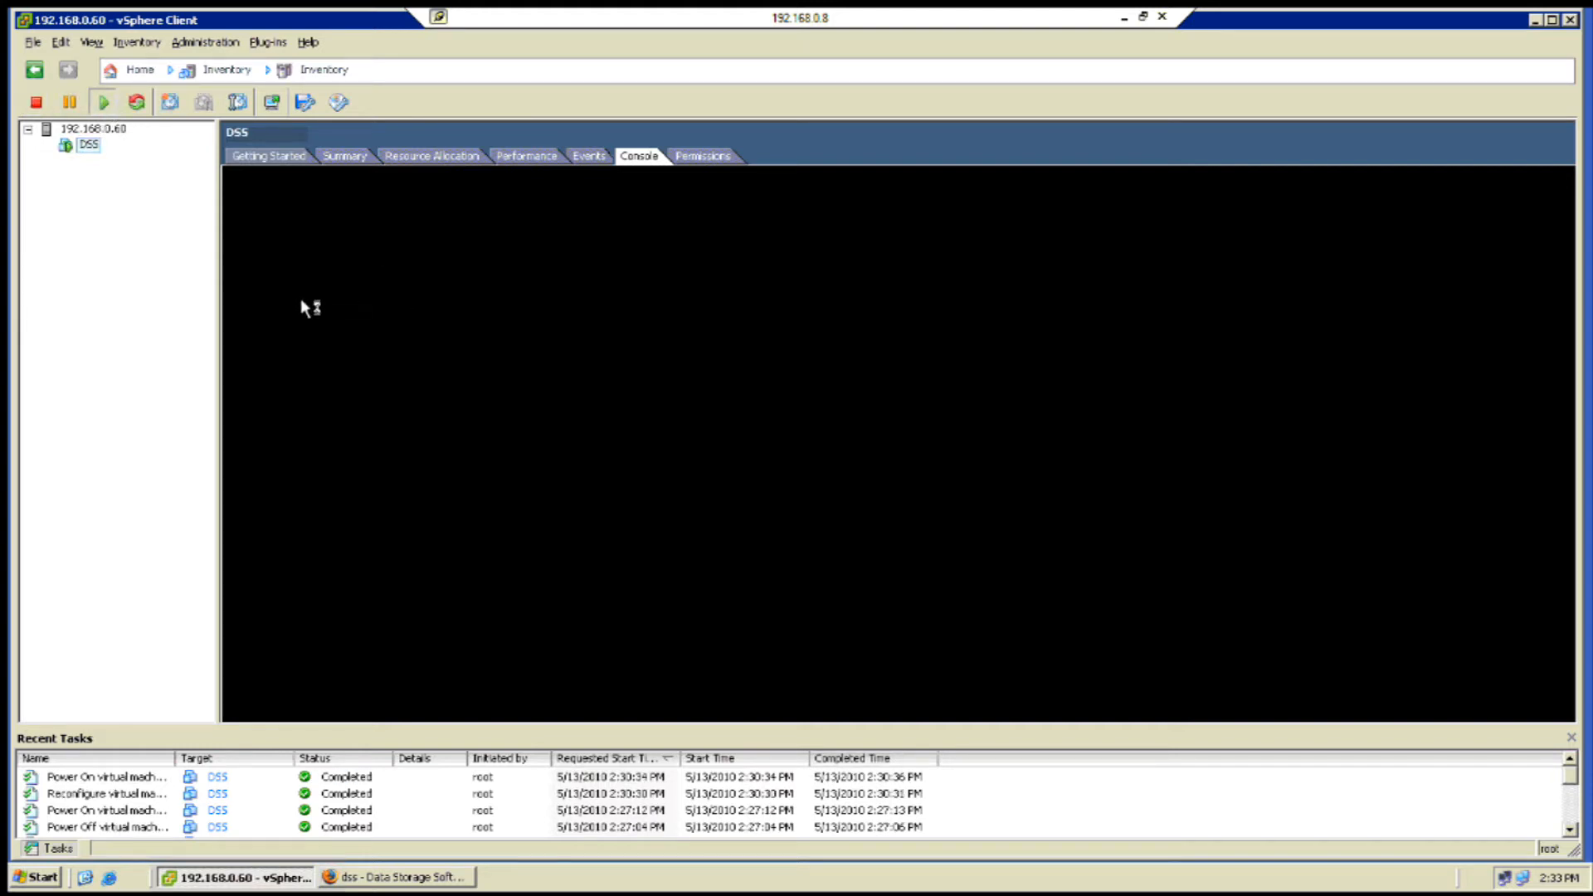
click(1330, 332)
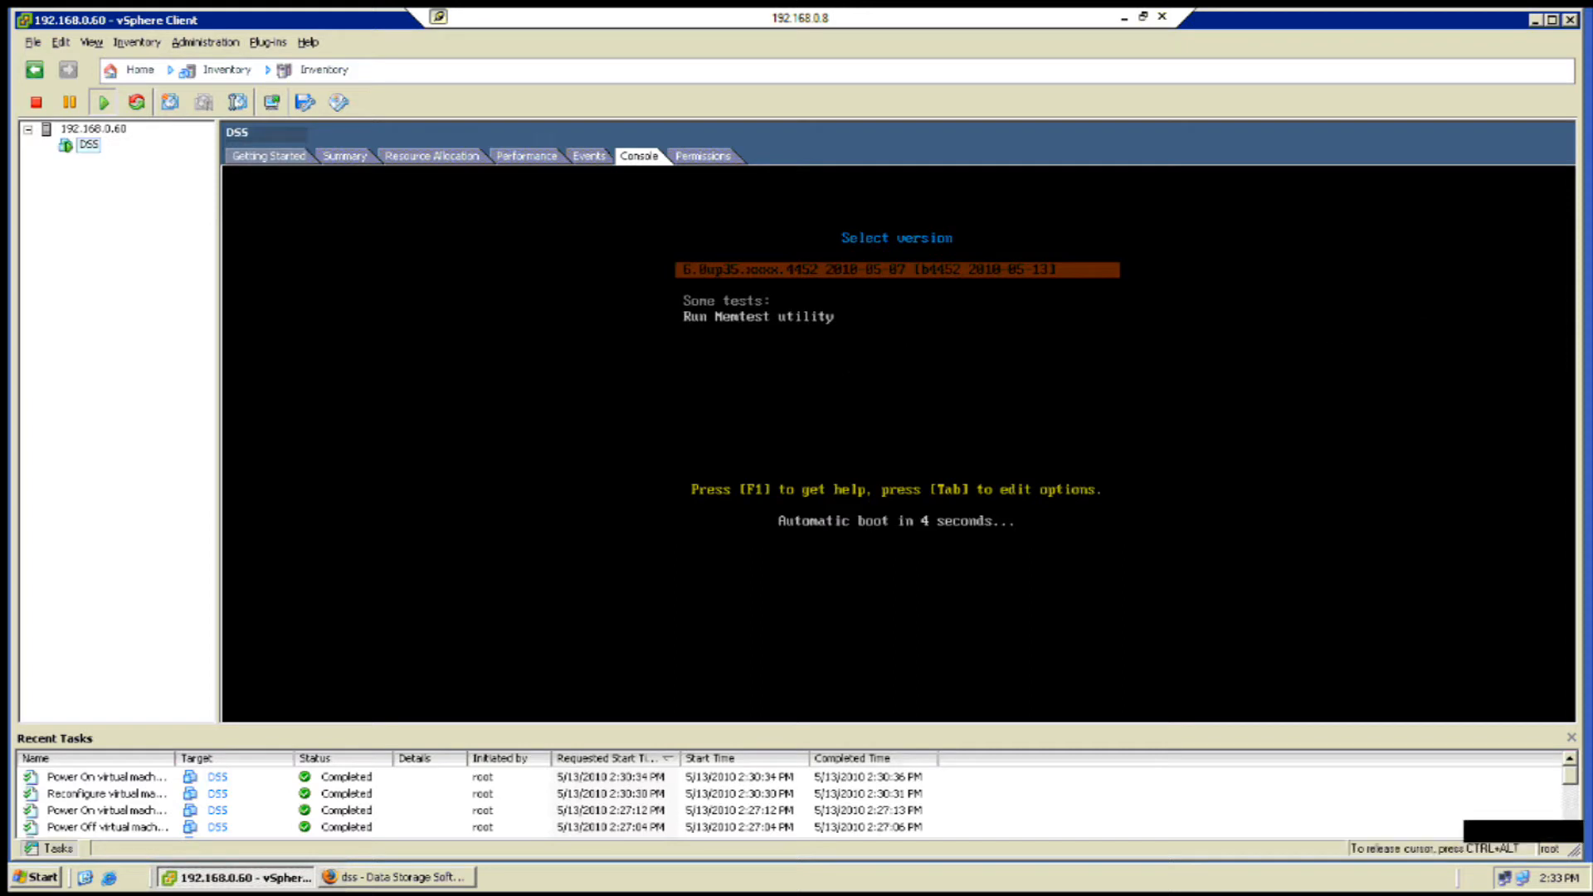
key(Return)
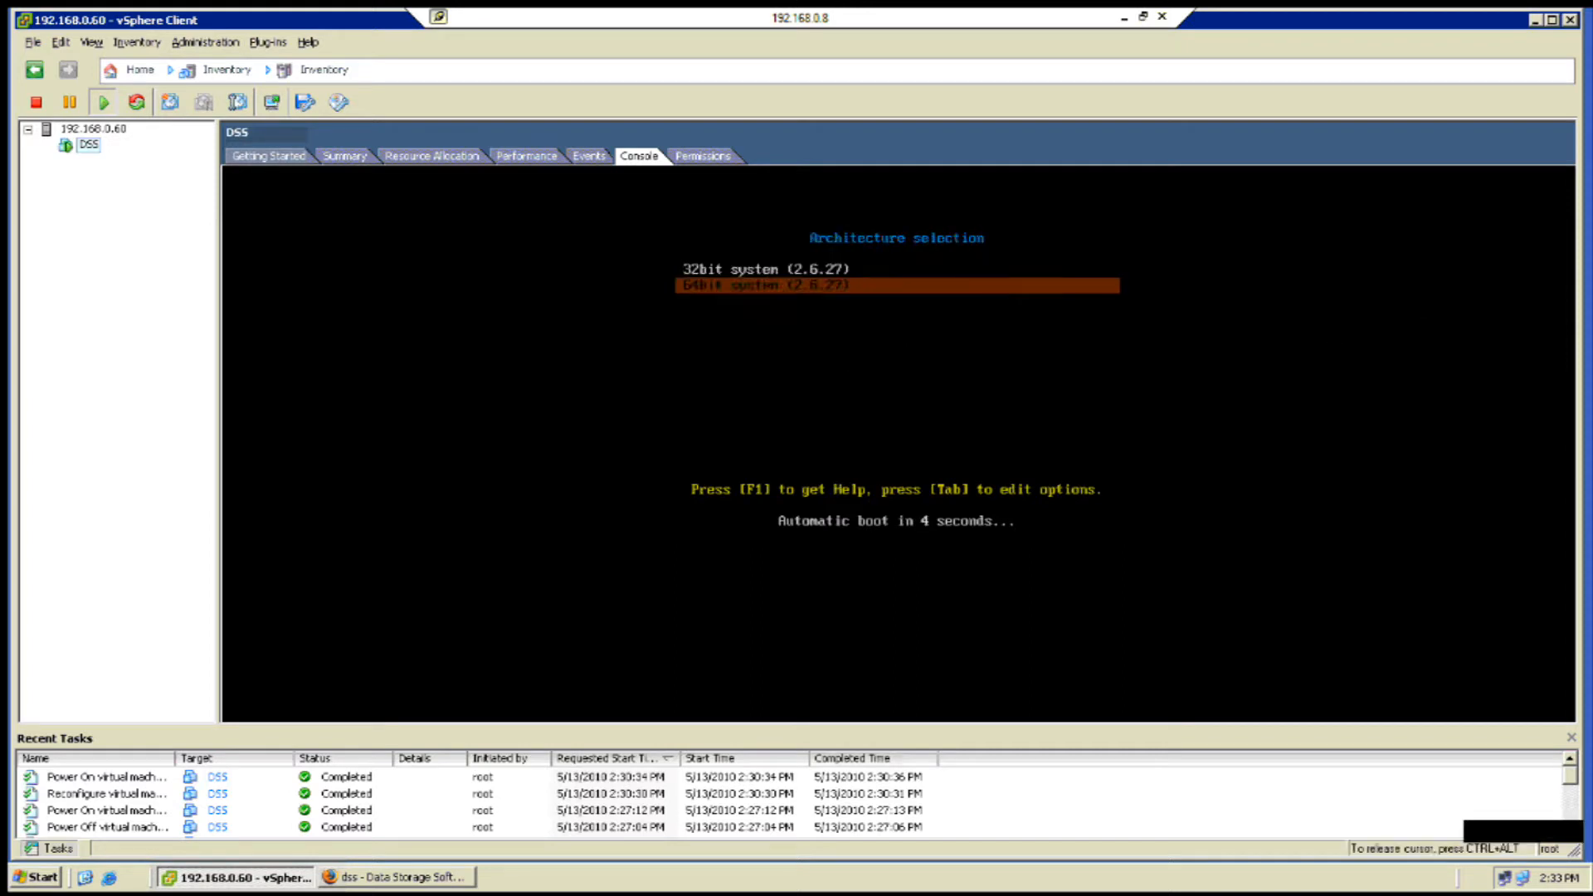
key(Return)
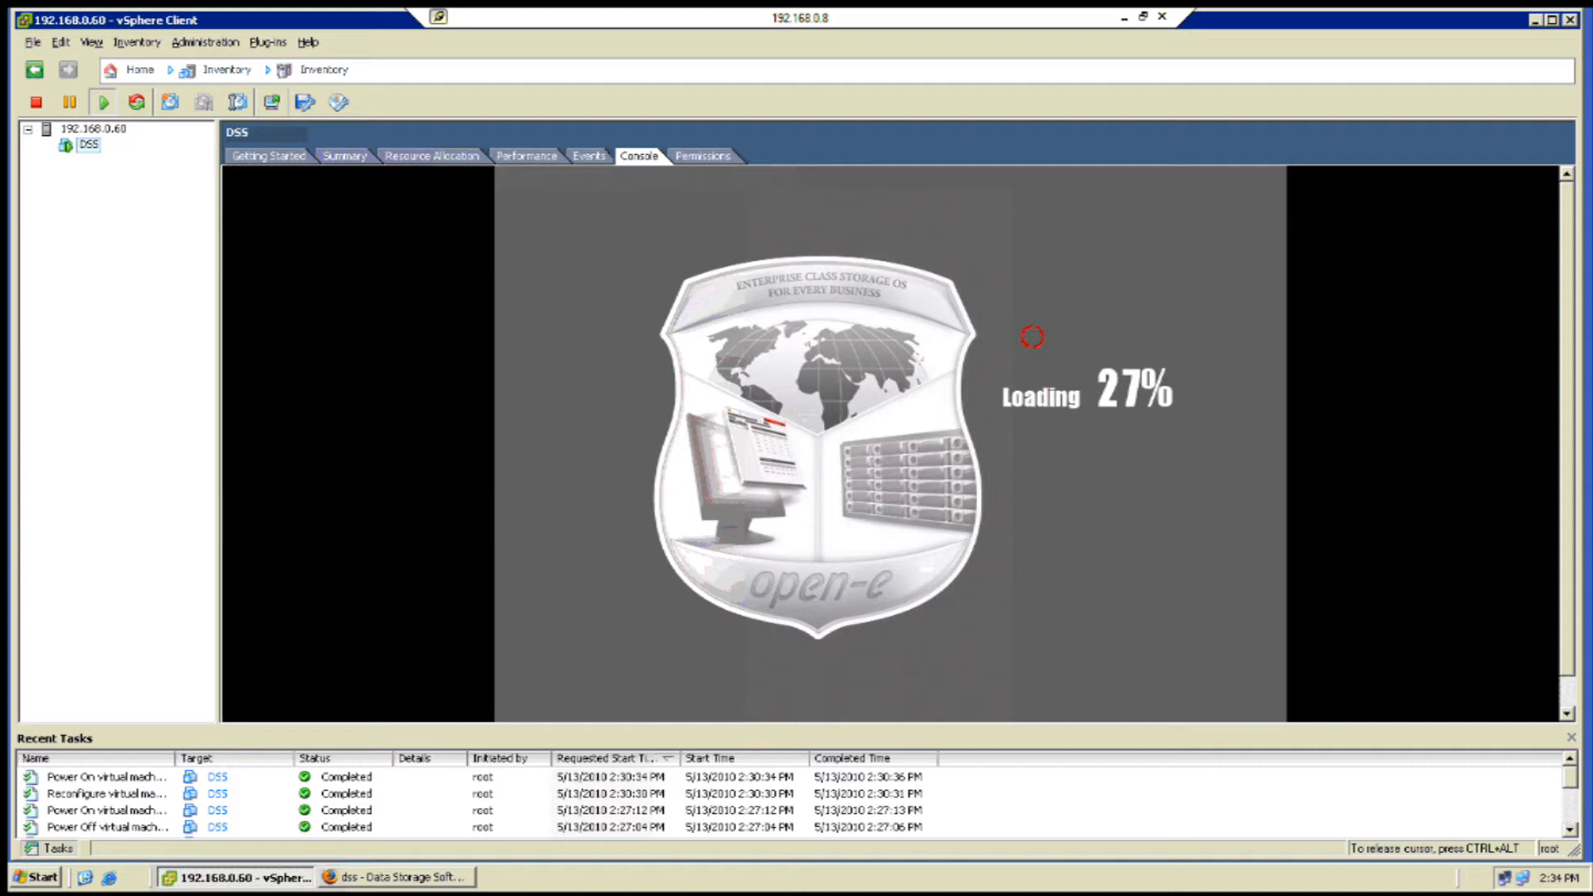
Release the cursor from the console, maximize the client window, and return input focus to the DSS console.
key(ctrl+alt)
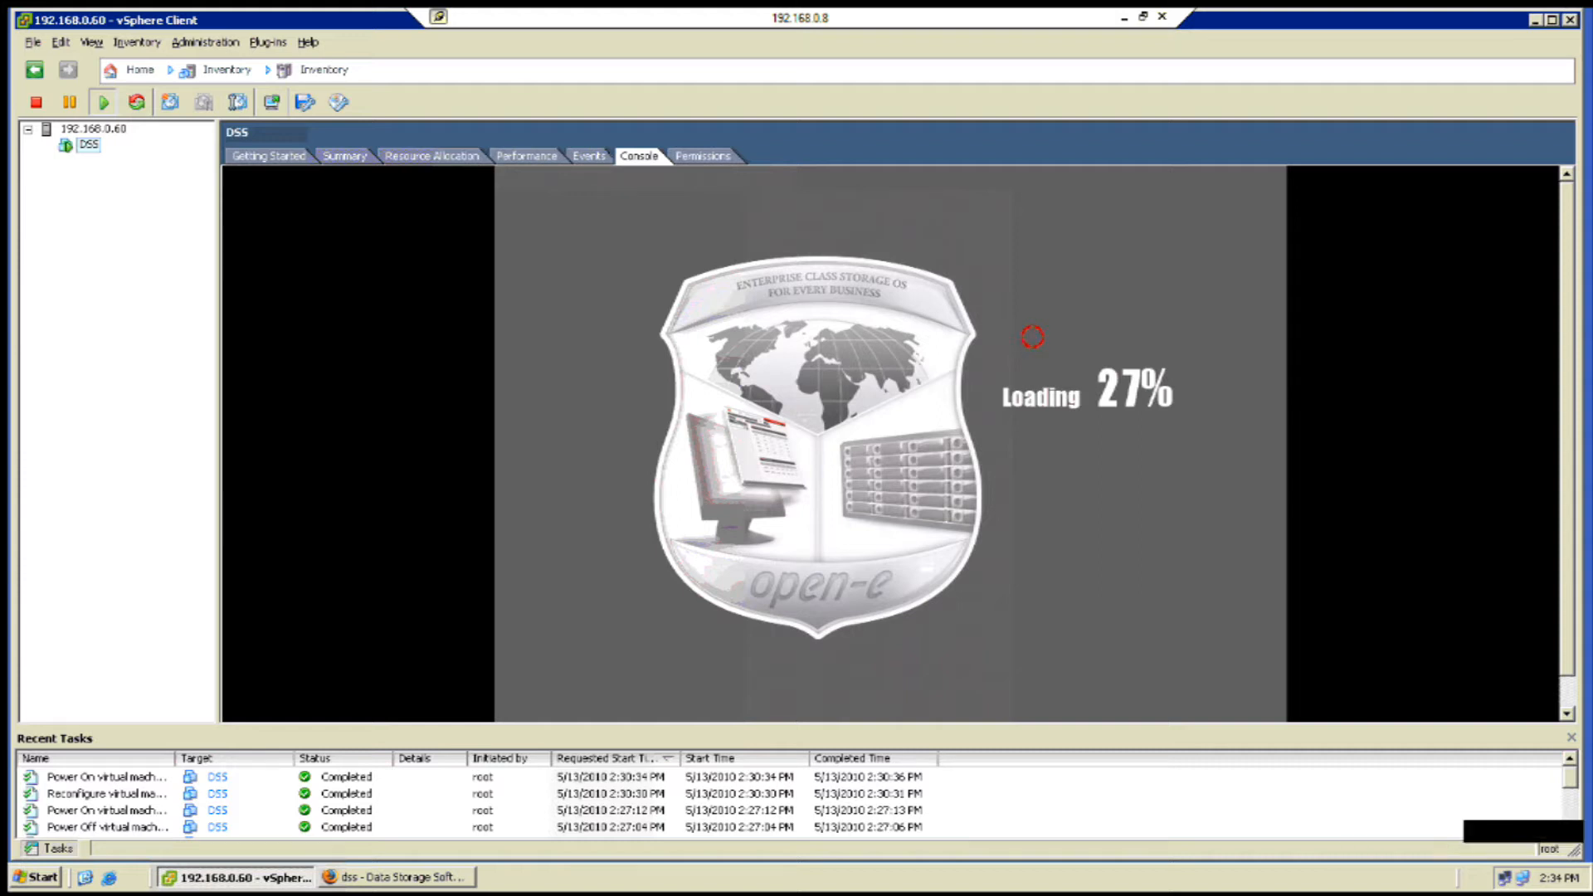
click(1557, 25)
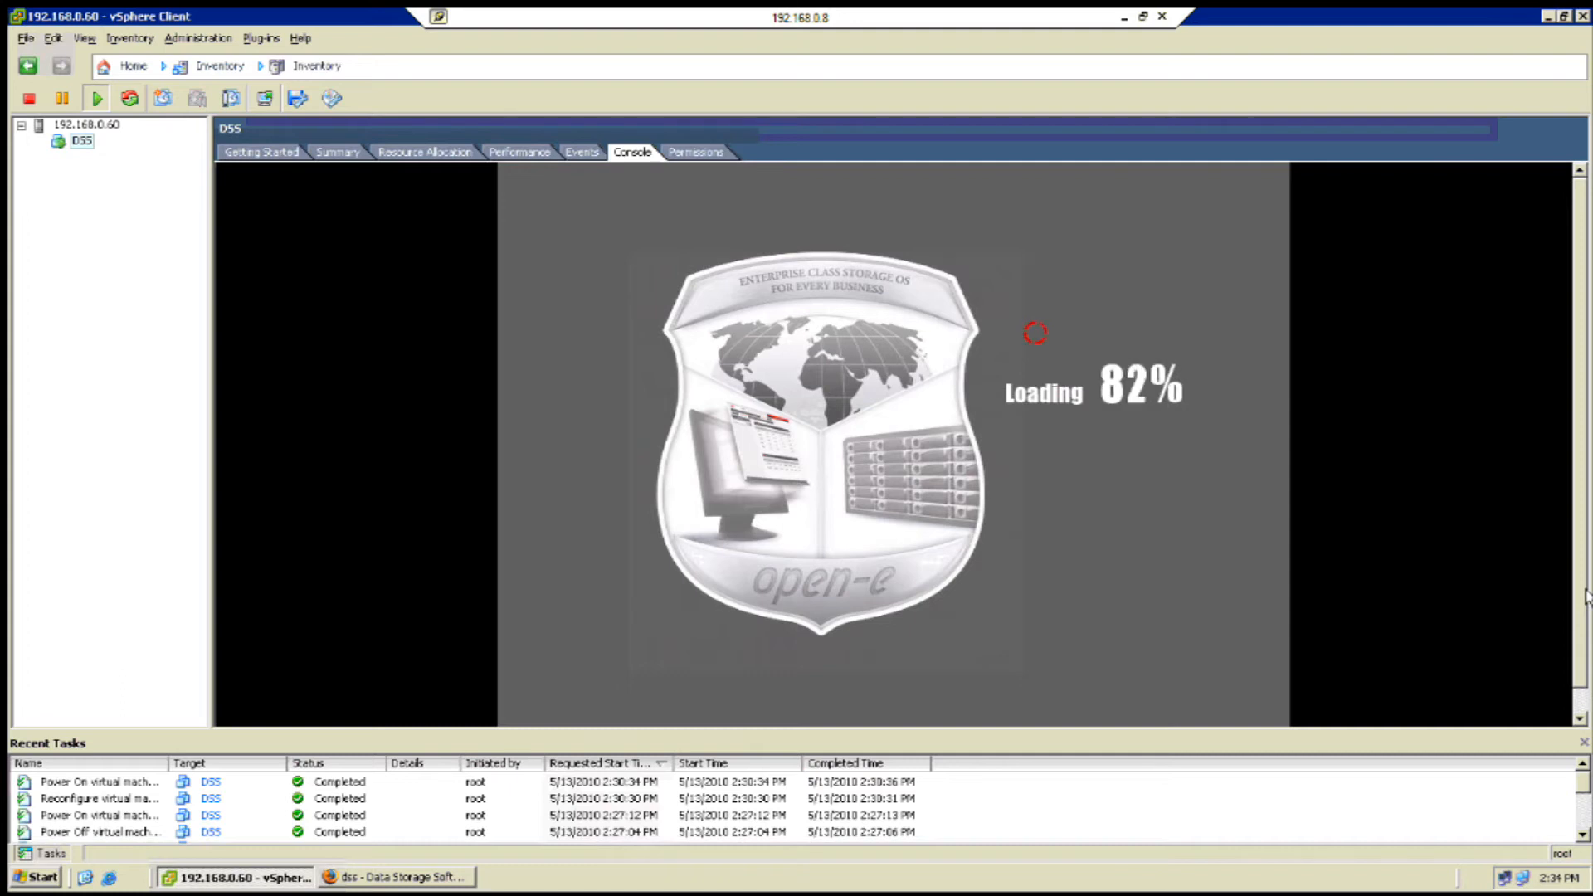
click(1438, 578)
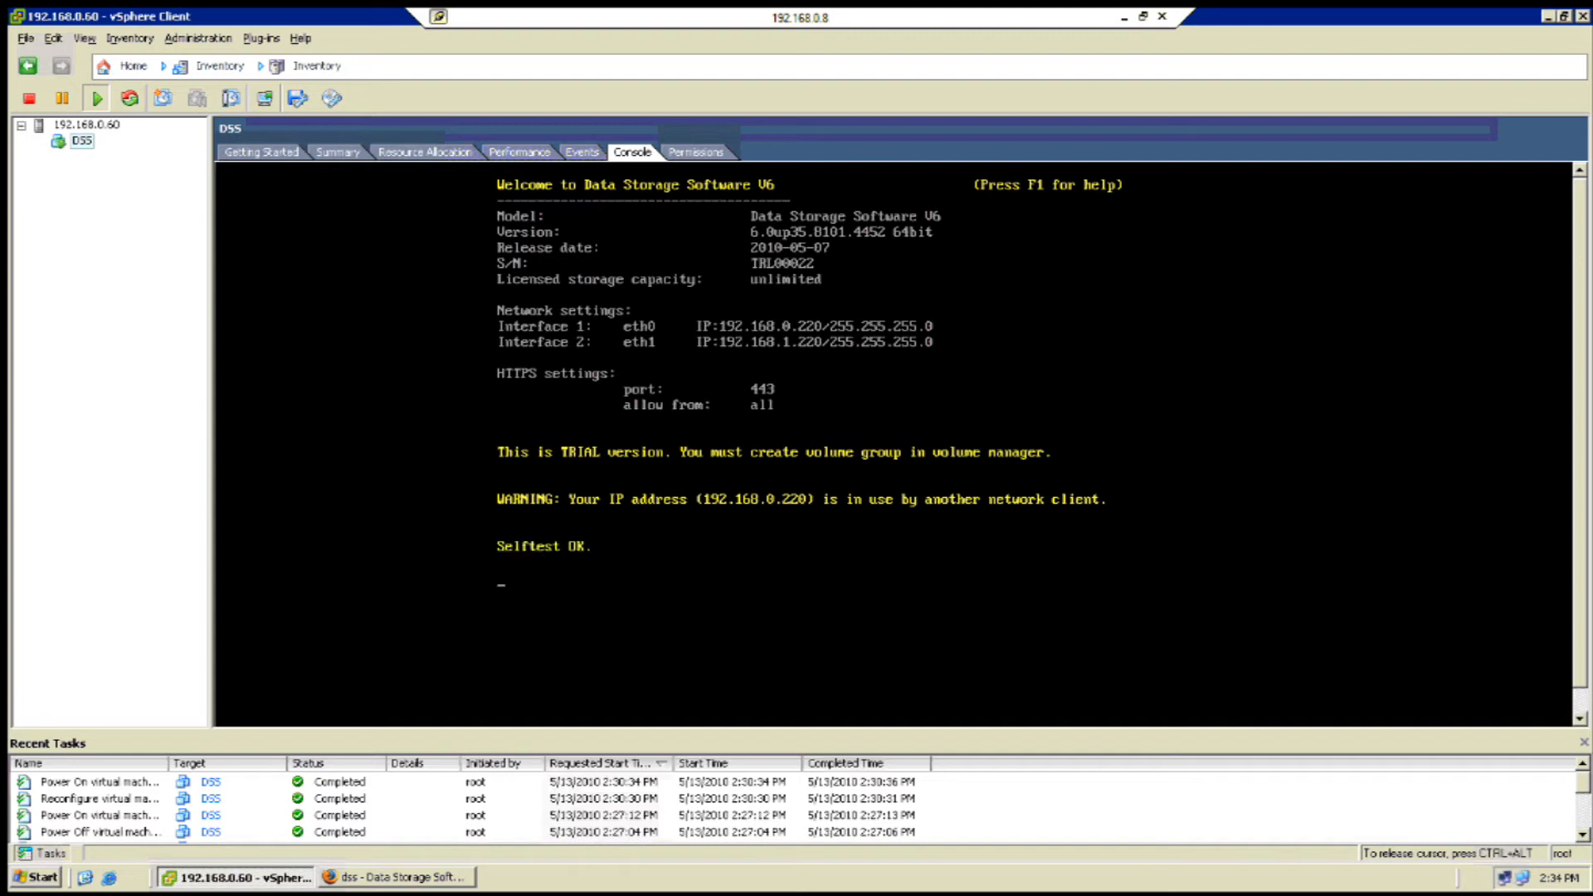
Open the DSS console's network setup and set the eth0 adapter's IP to 192.168.0.223.
key(ctrl+alt+n)
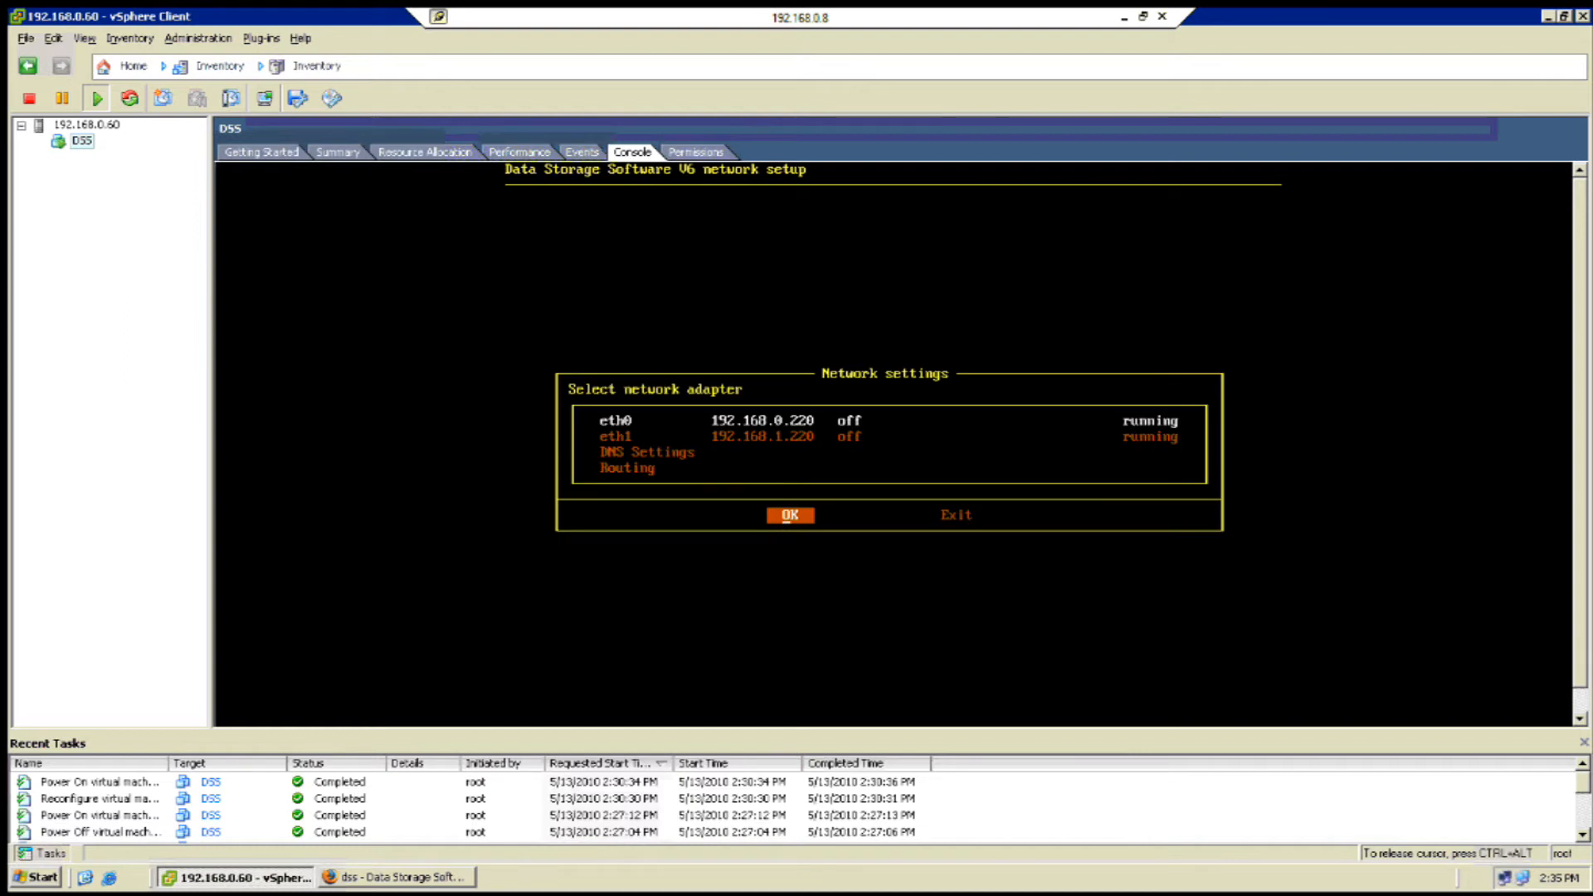
key(Return)
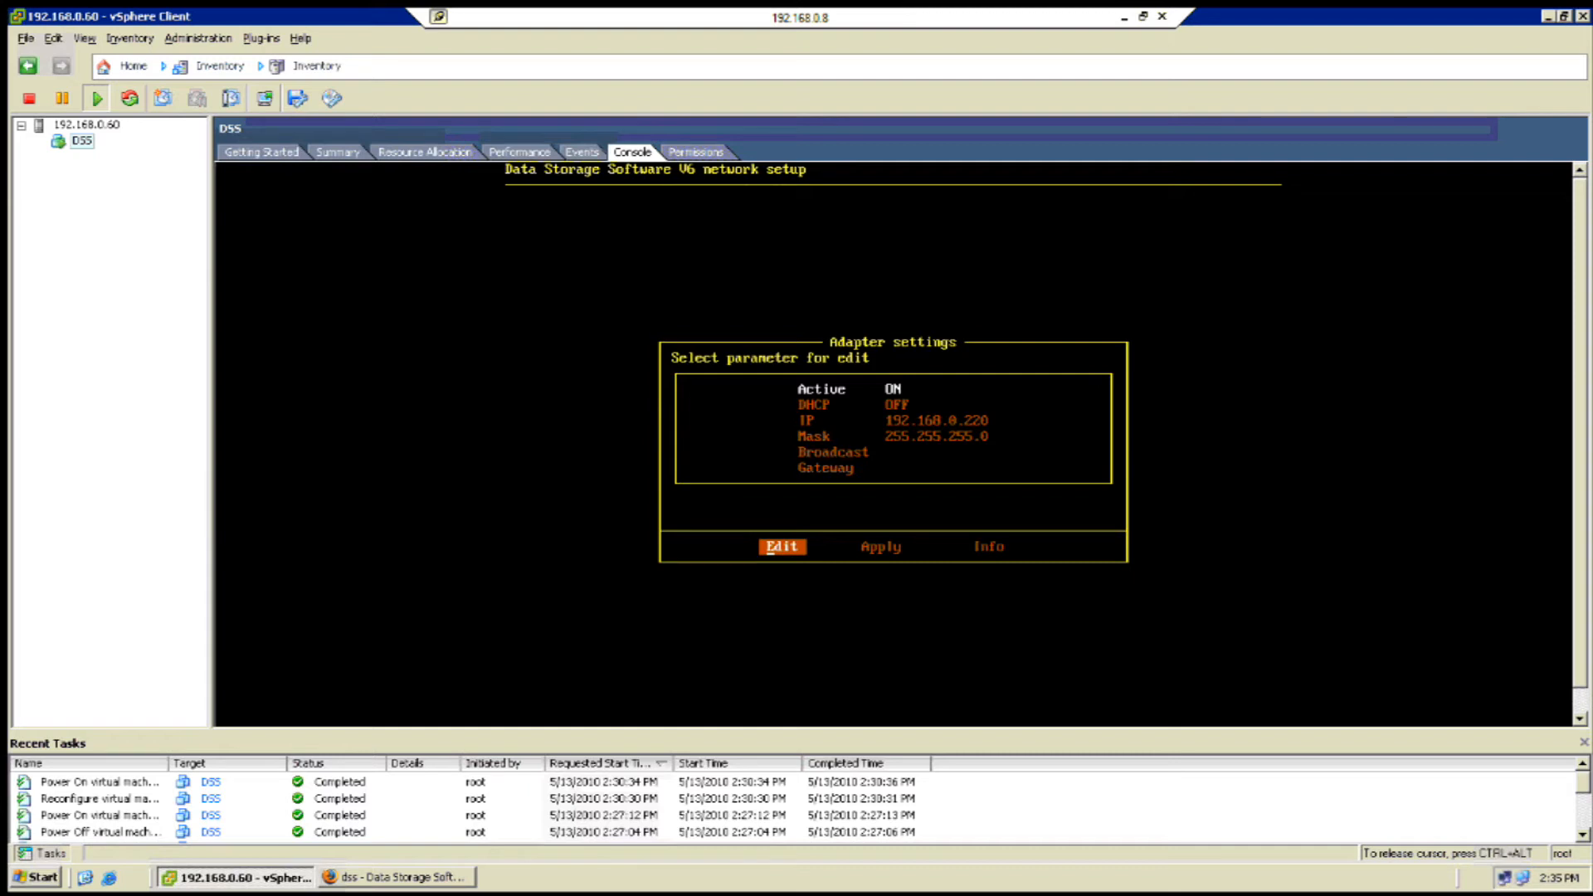
key(Down)
key(Down)
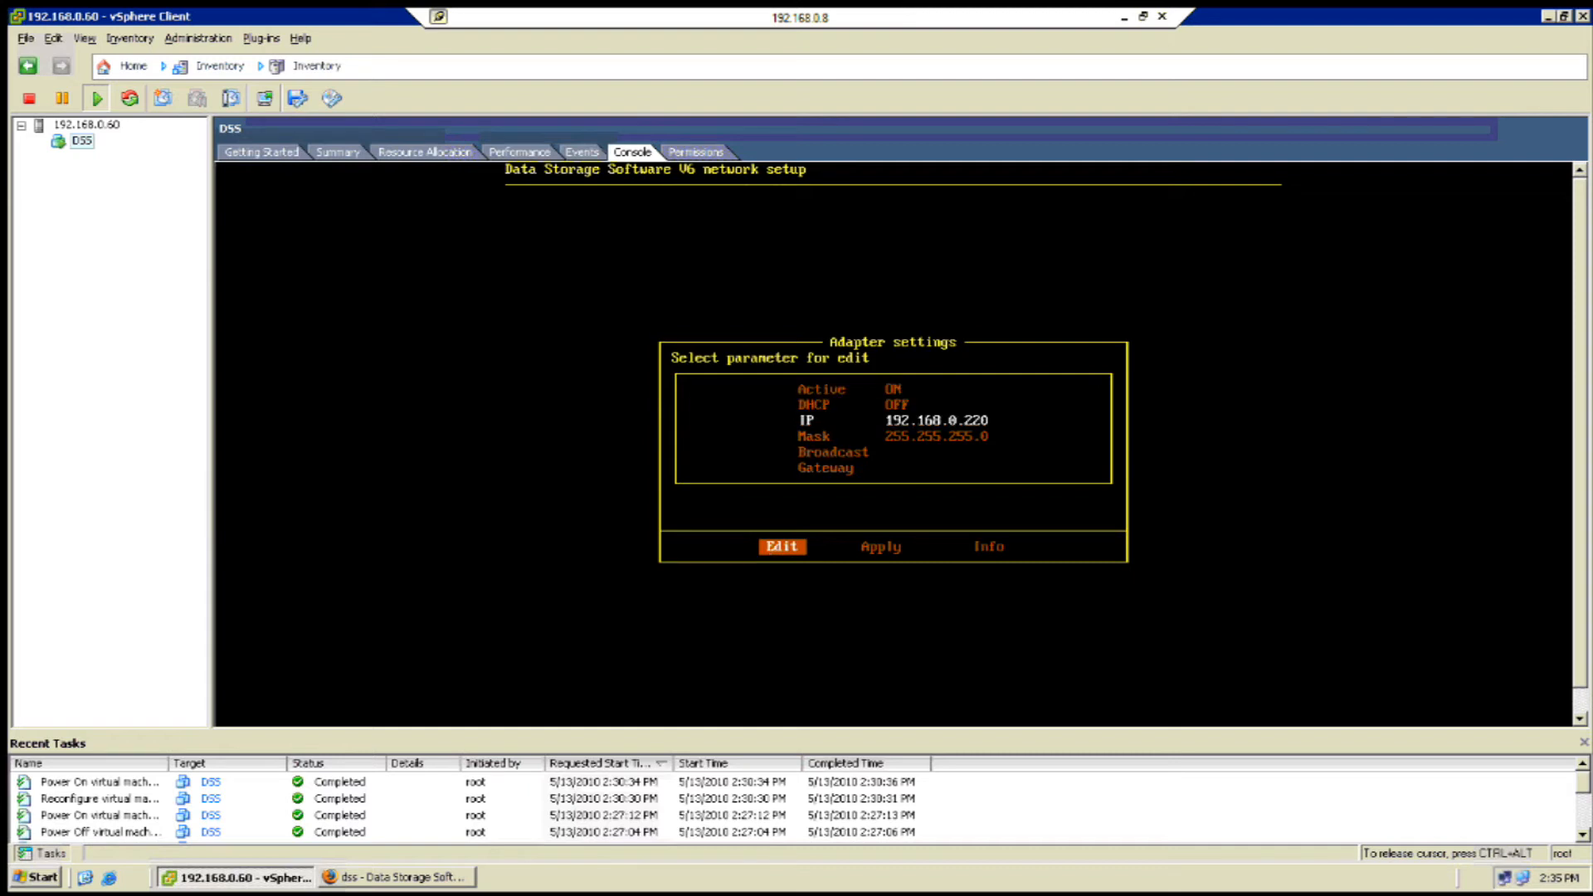
key(Return)
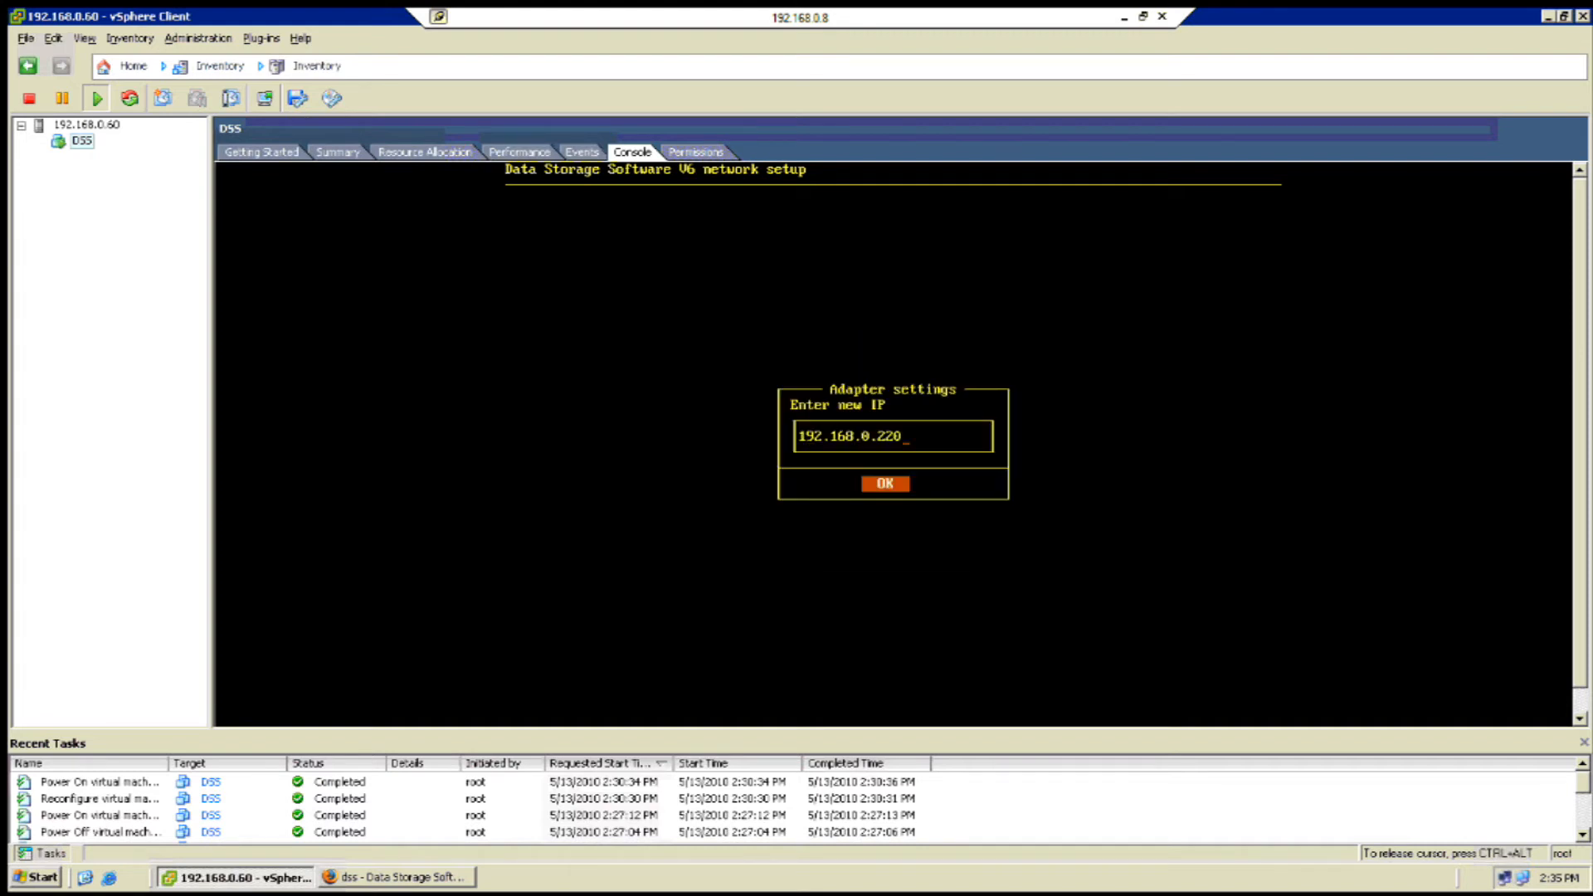
key(BackSpace)
text(3)
key(Return)
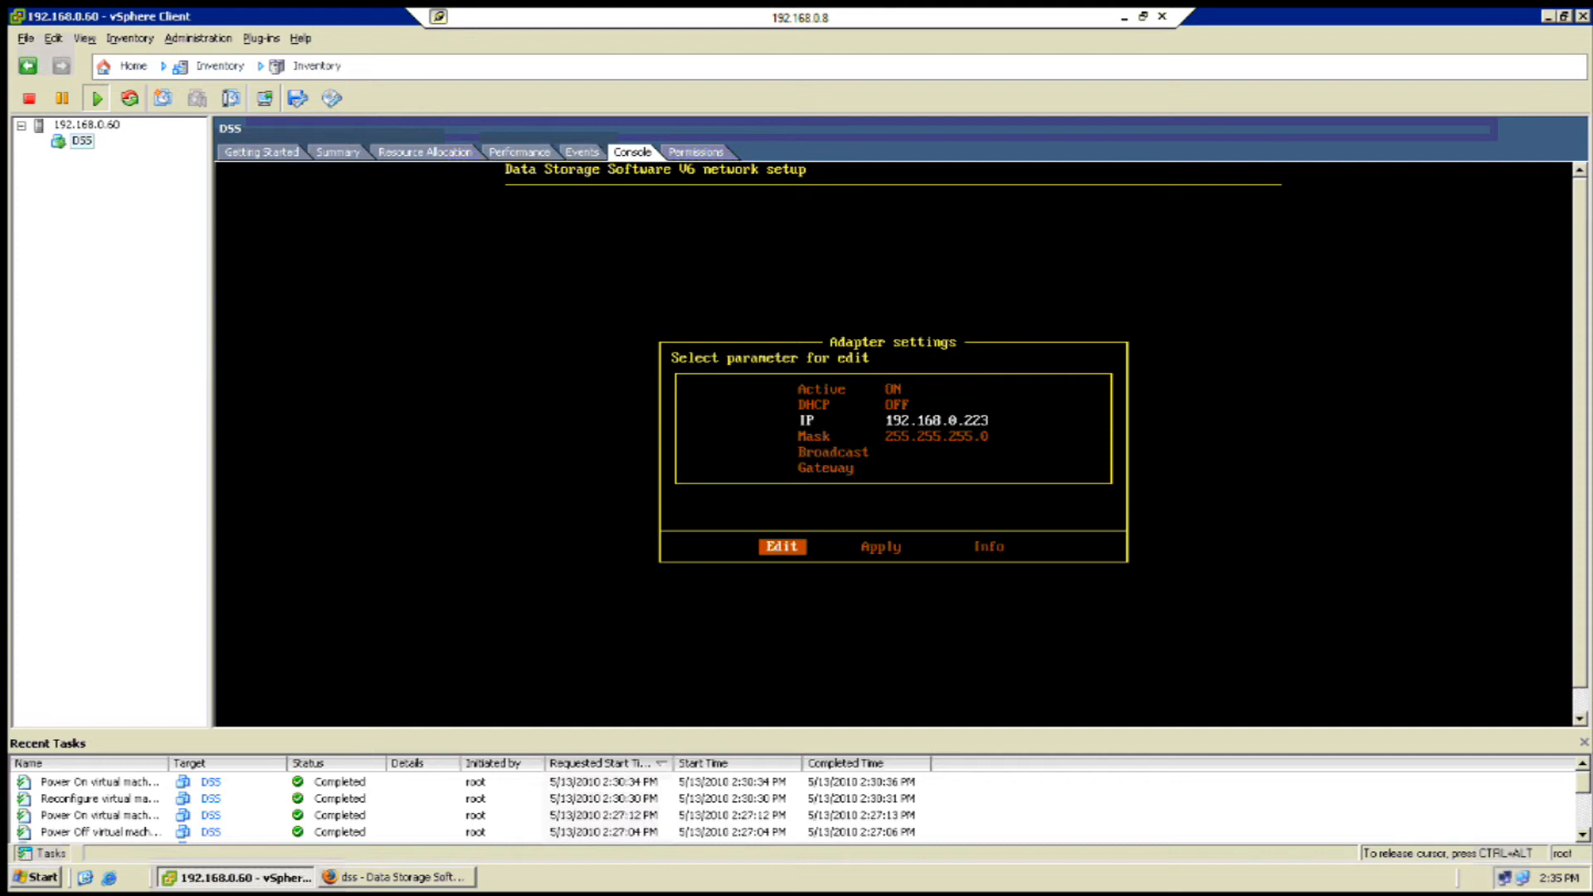
Apply the changed eth0 adapter settings, leaving the gateway blank.
key(Down)
key(Down)
key(Down)
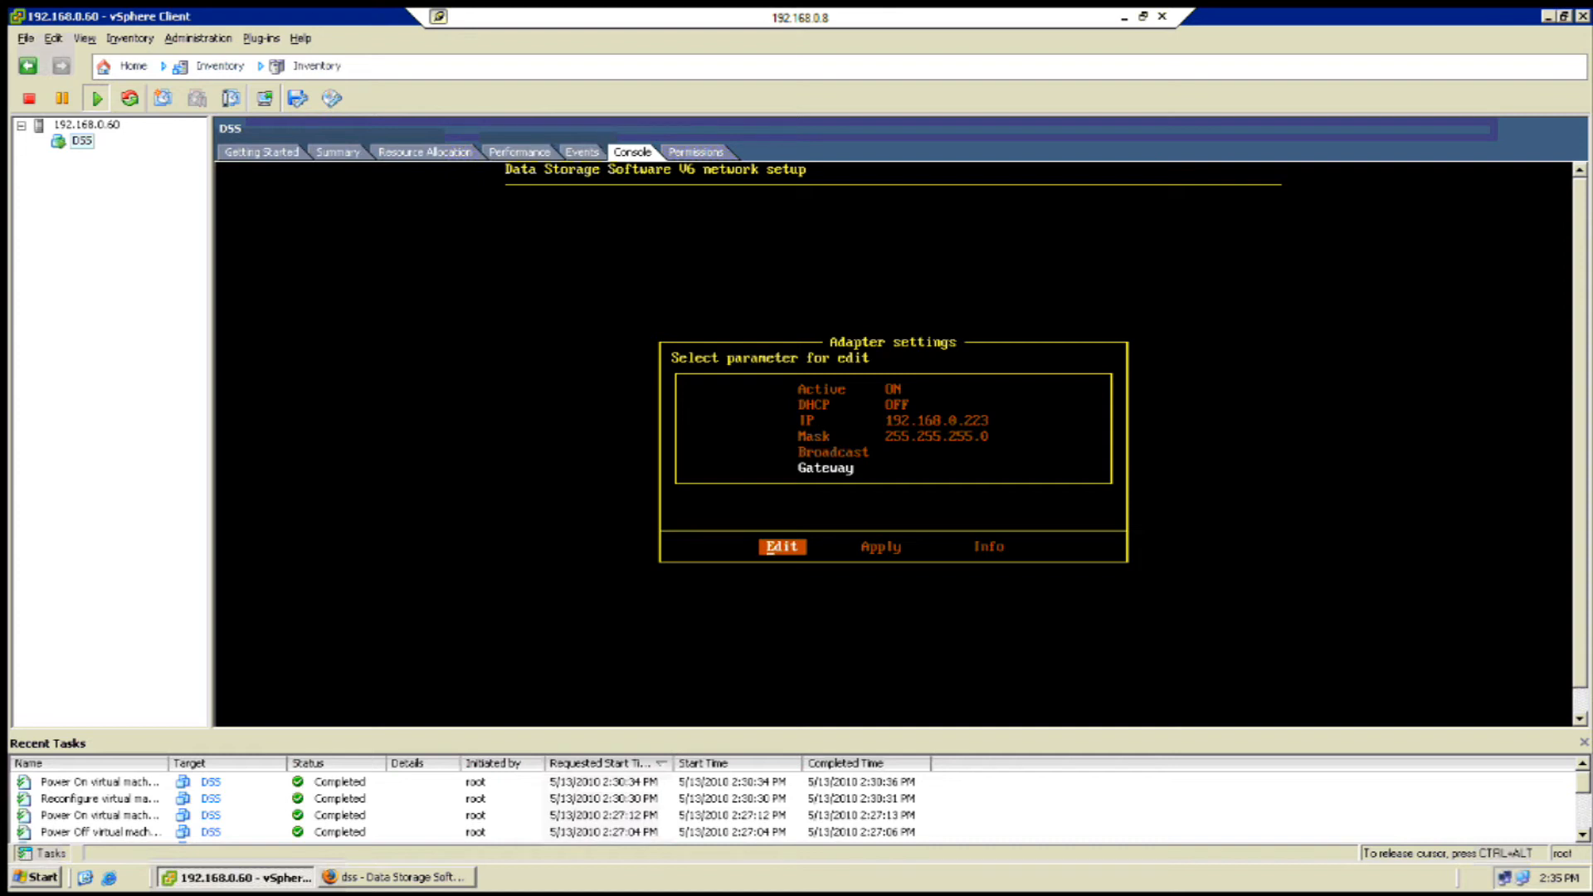
key(Right)
key(Return)
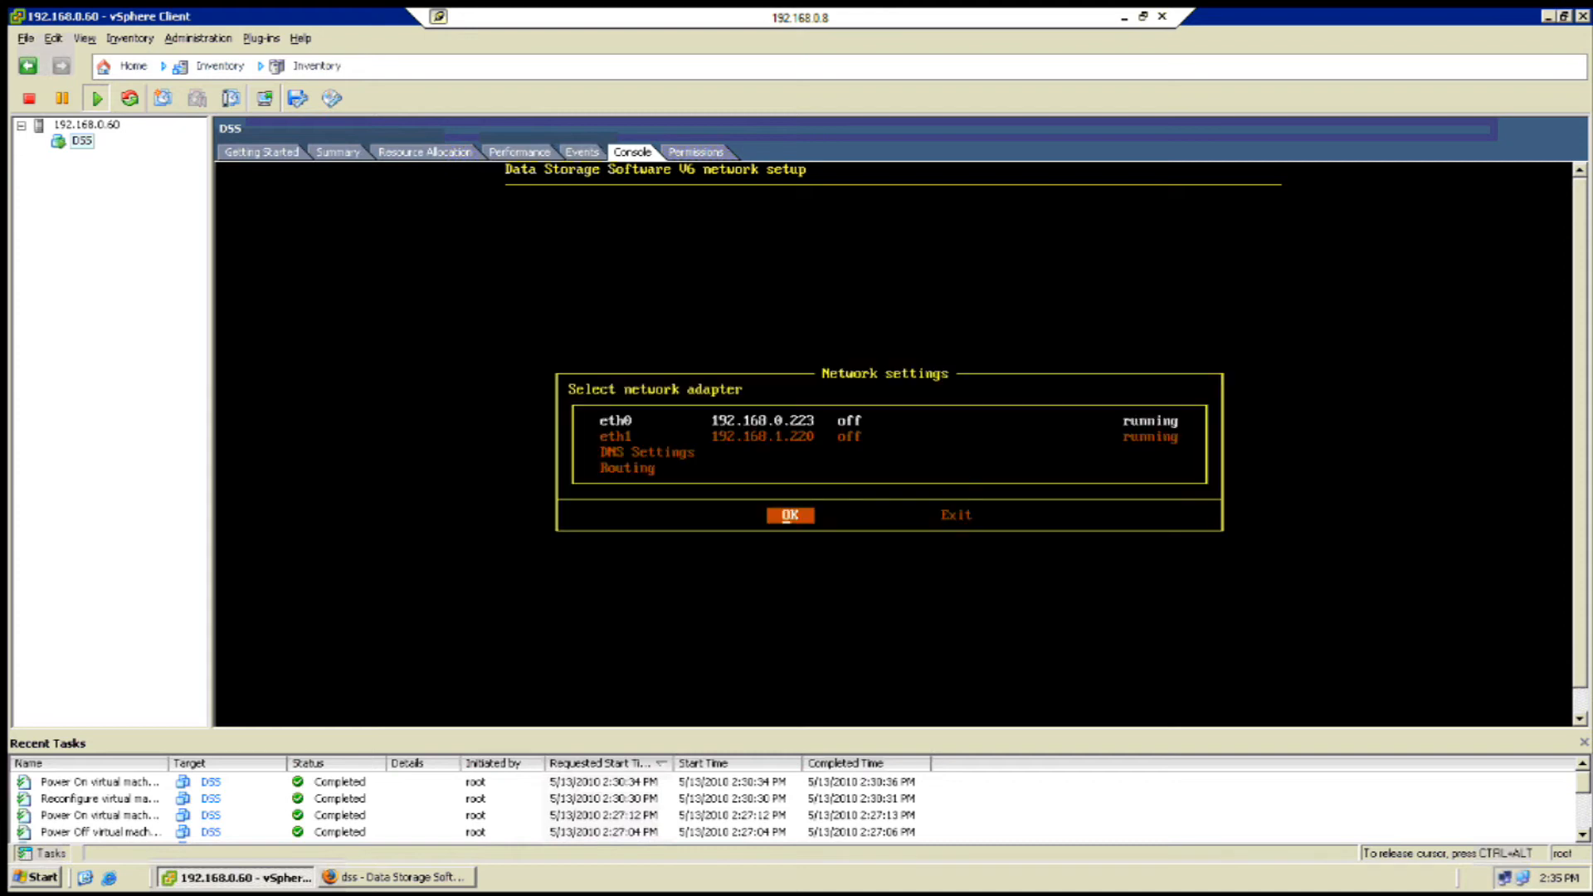
Set the eth1 adapter's IP to 192.168.10.220 and apply its settings.
key(Down)
key(Return)
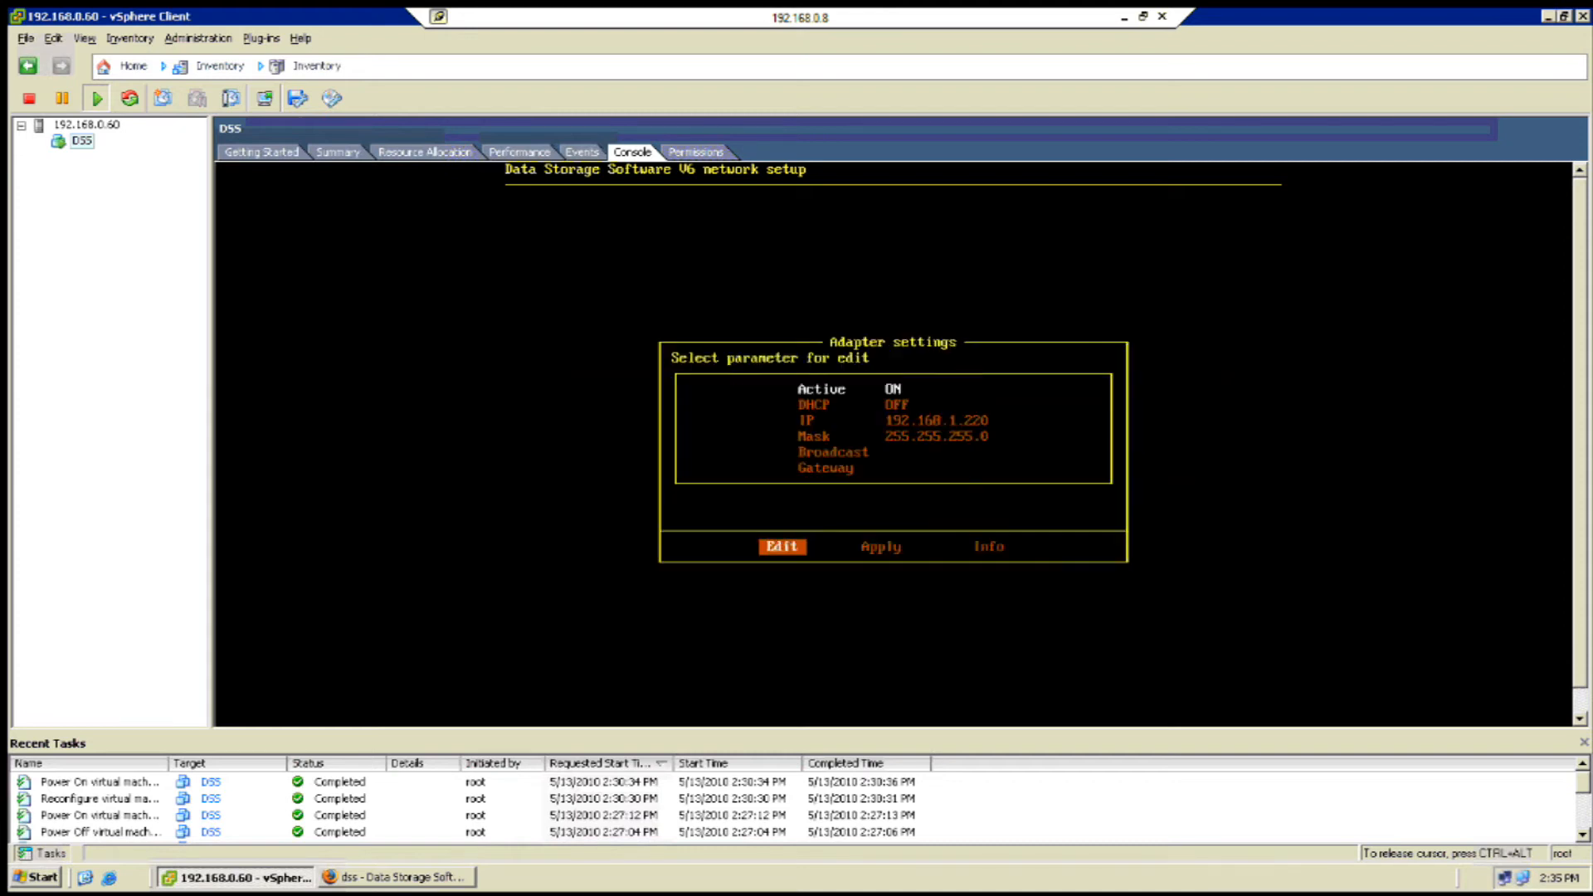
key(Down)
key(Down)
key(Return)
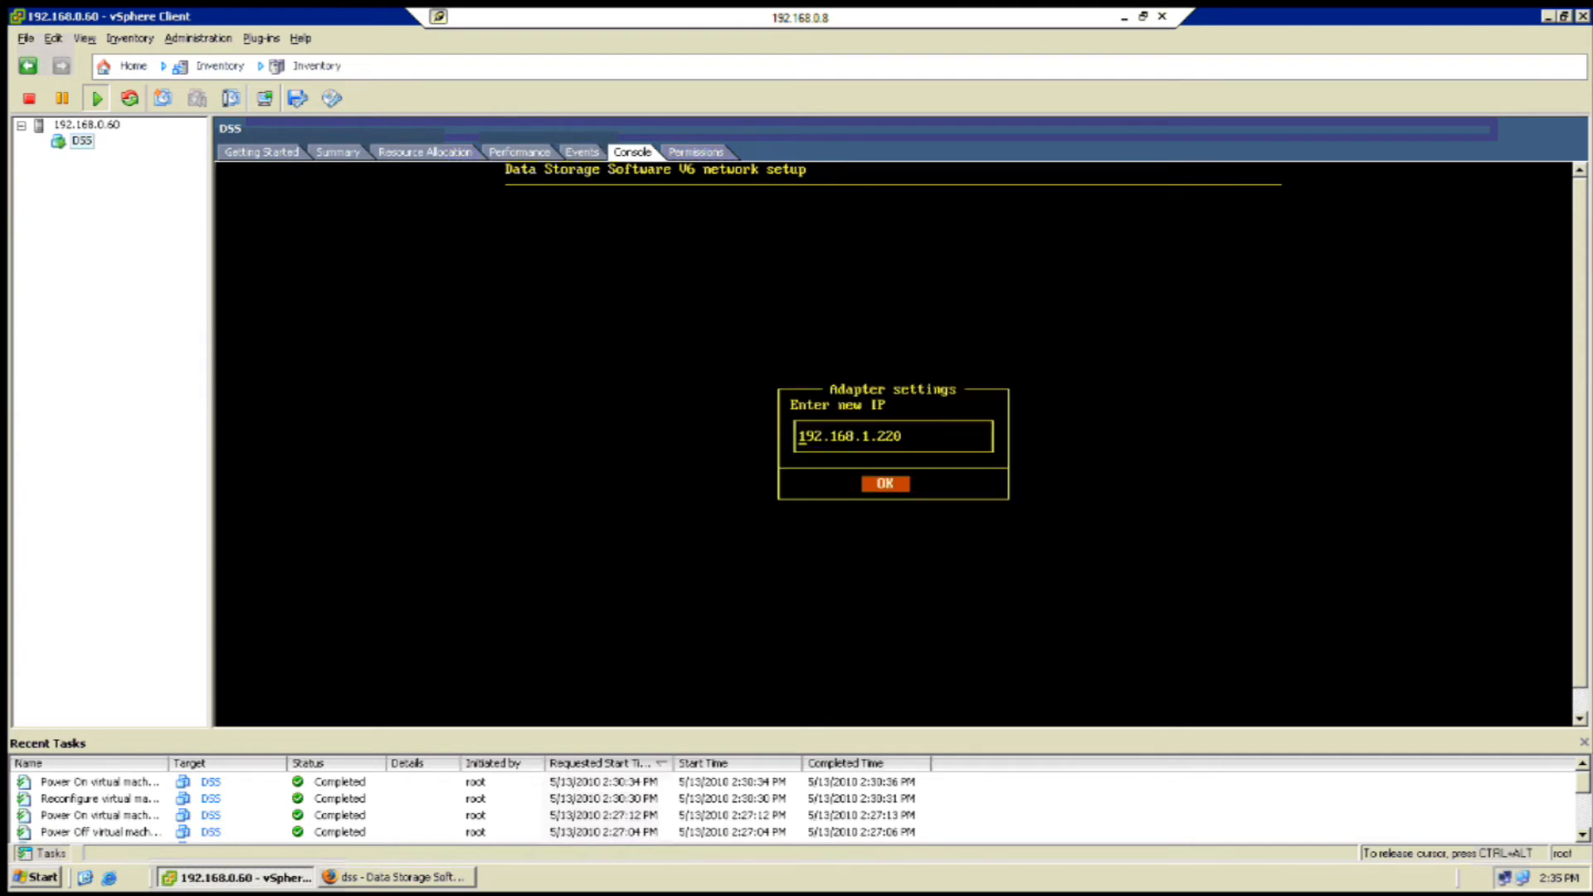
key(Right)
text(0)
key(Return)
key(Right)
key(Return)
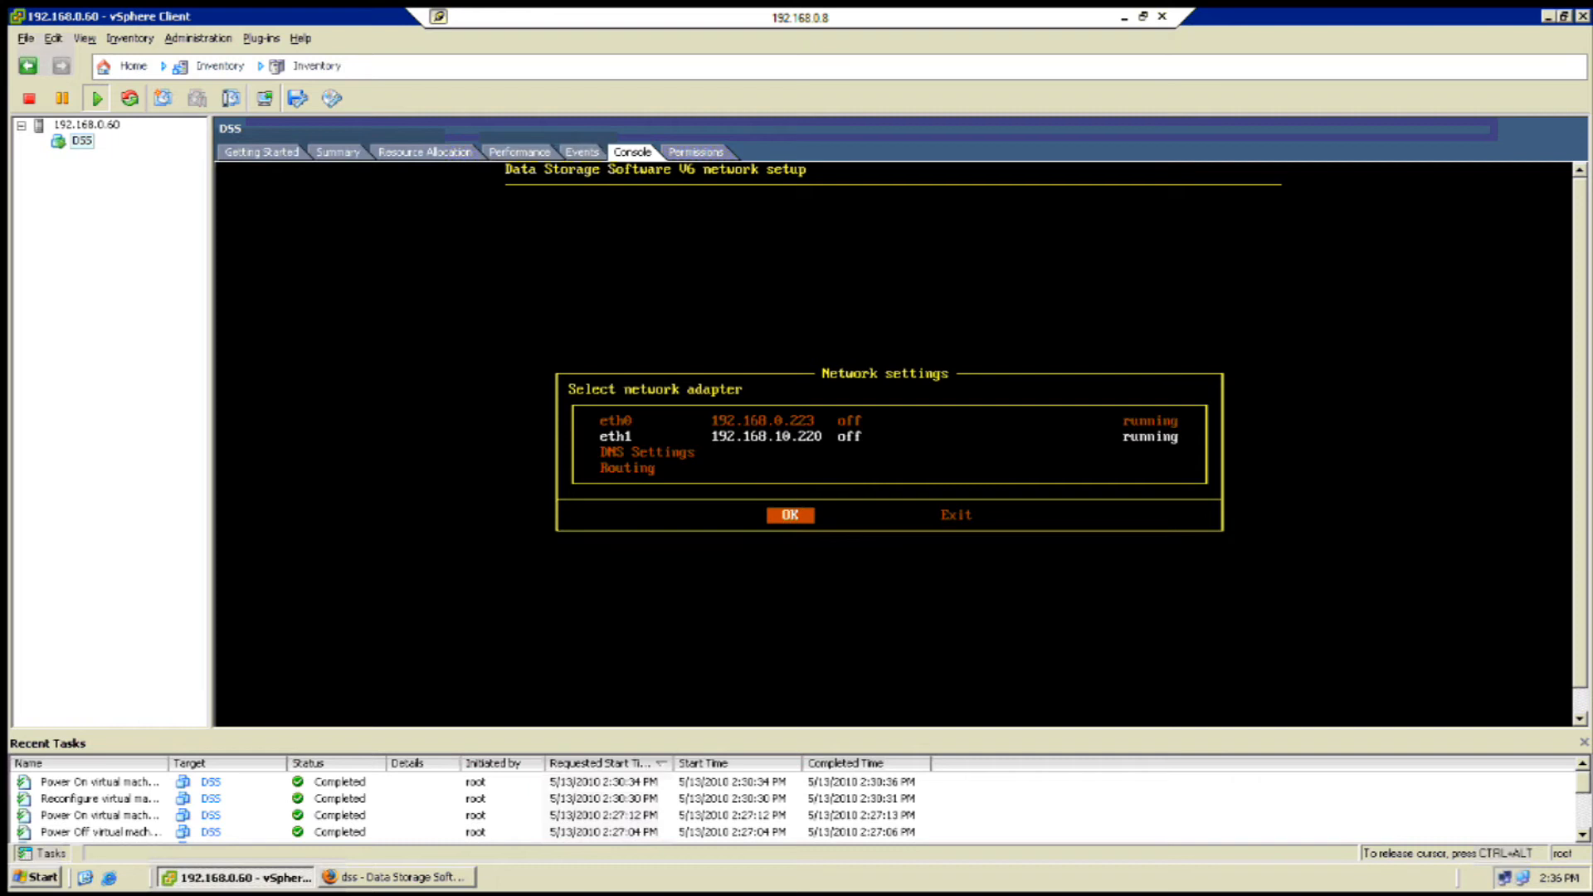
Exit the console's network setup and release the cursor from the virtual machine.
key(Right)
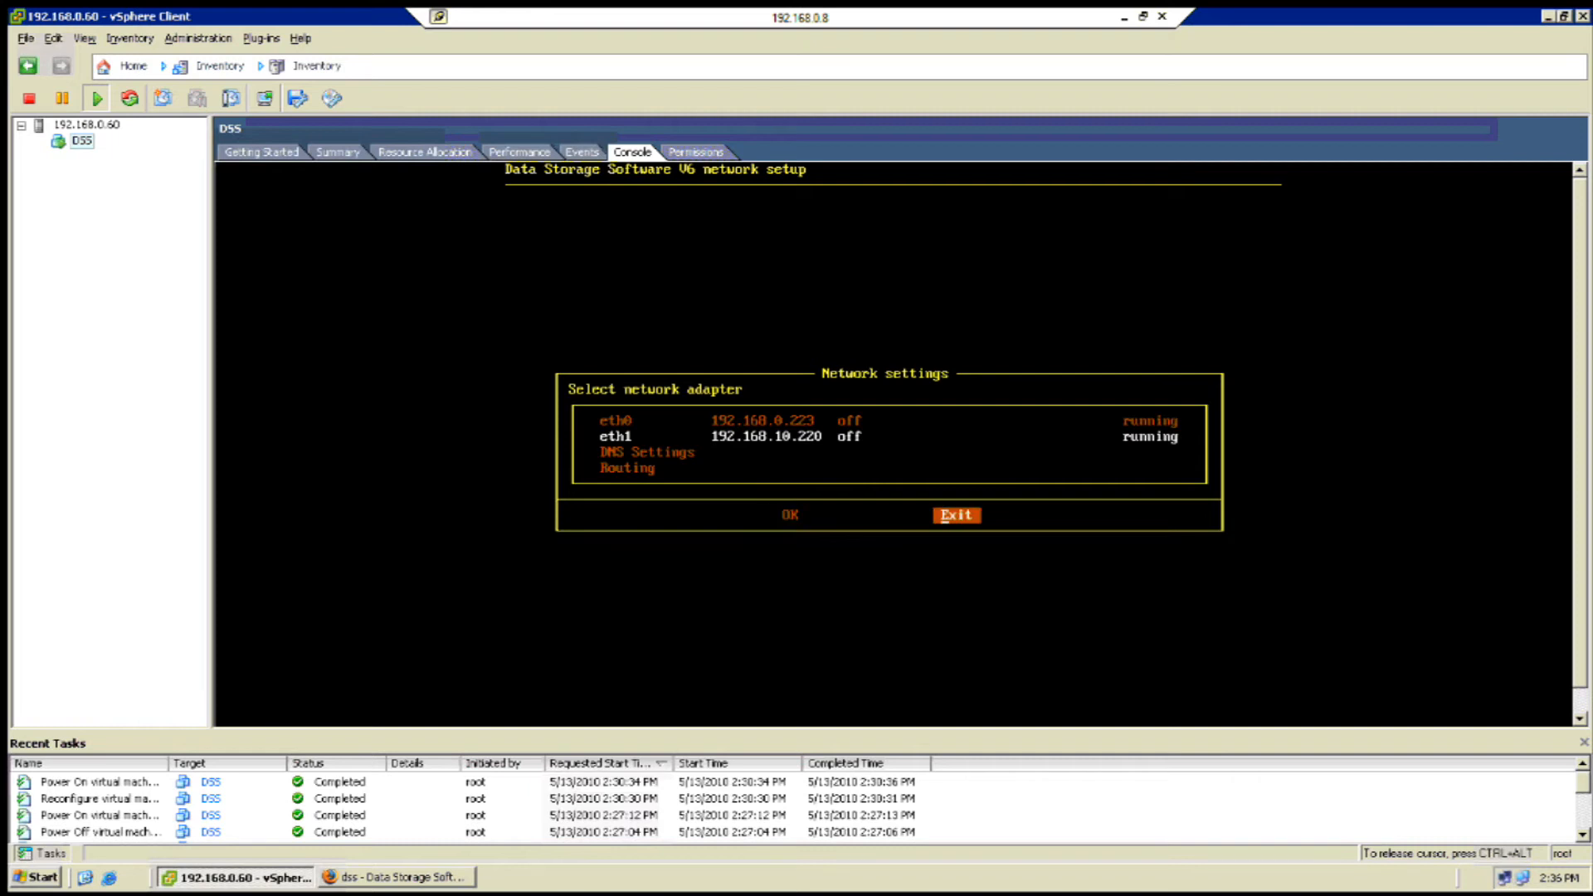
key(Return)
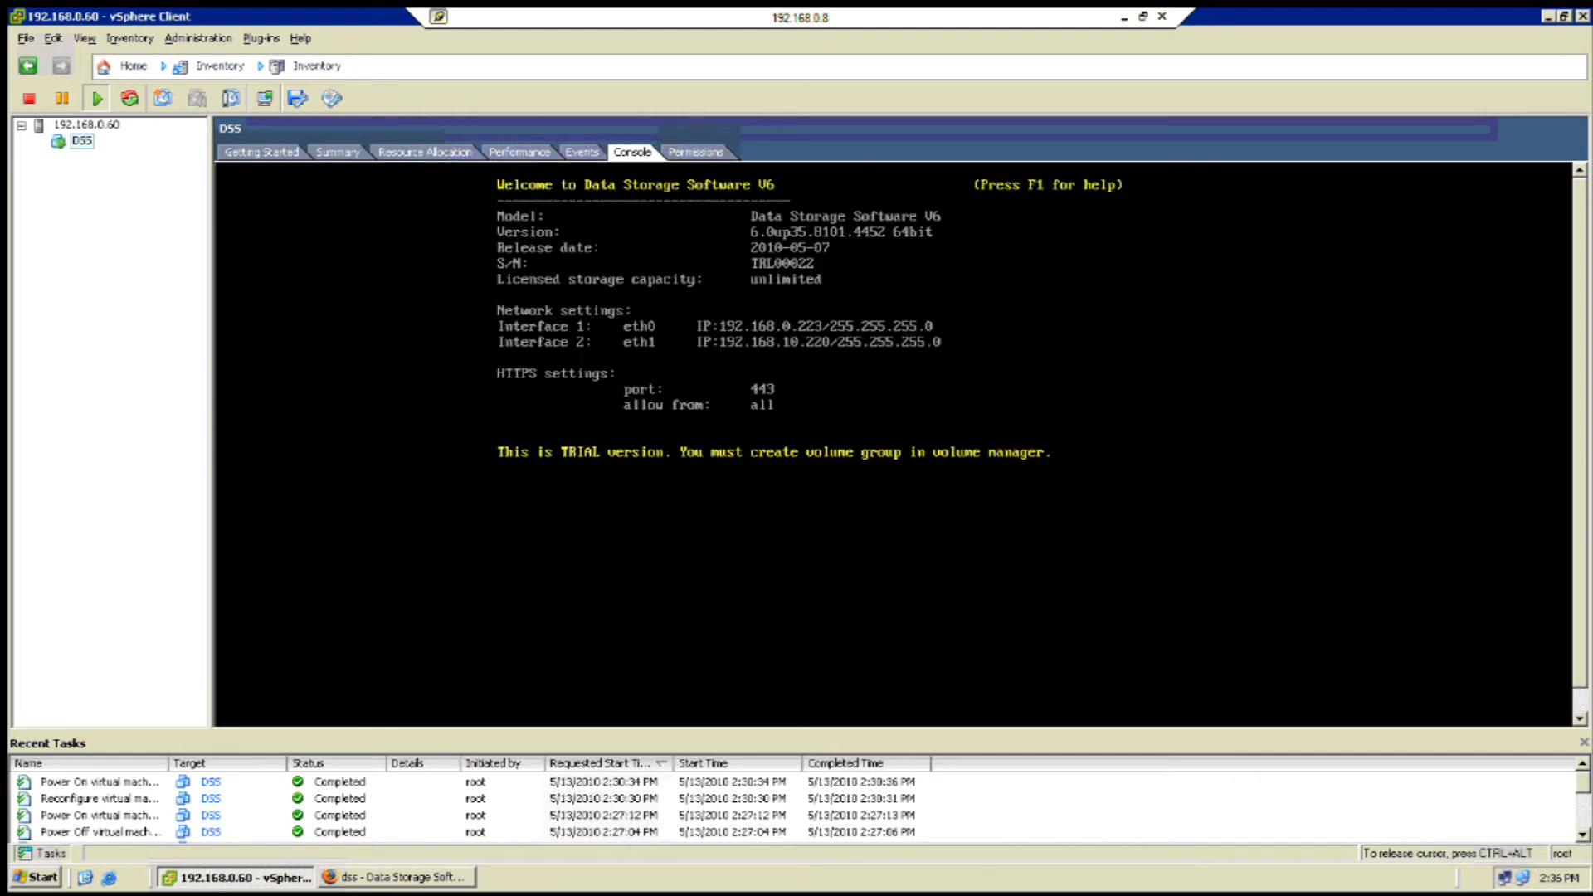
key(ctrl+alt)
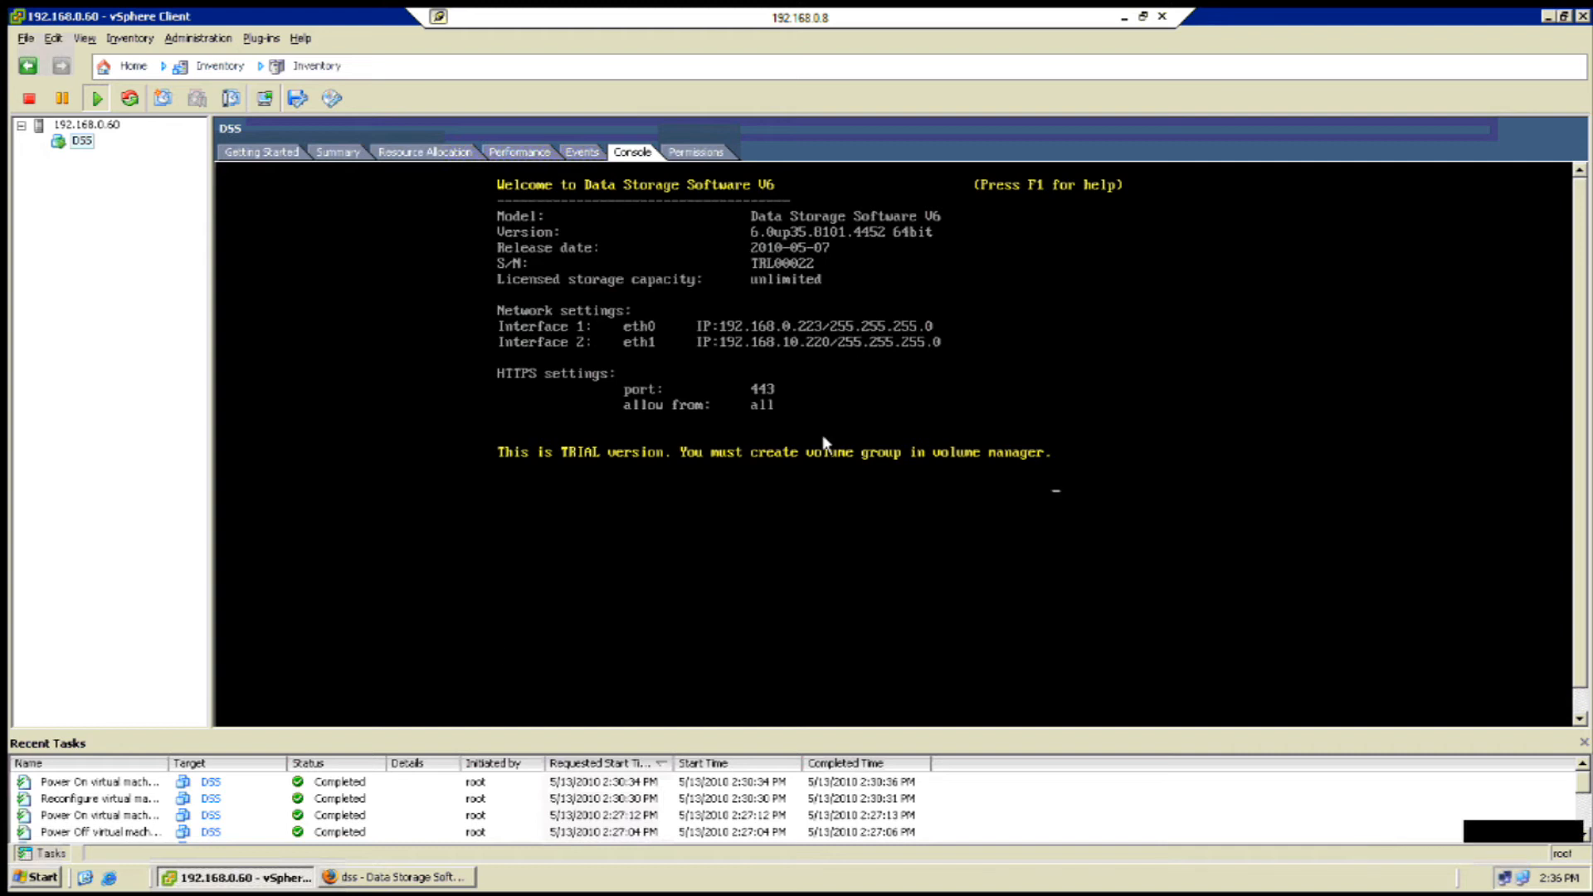
click(362, 882)
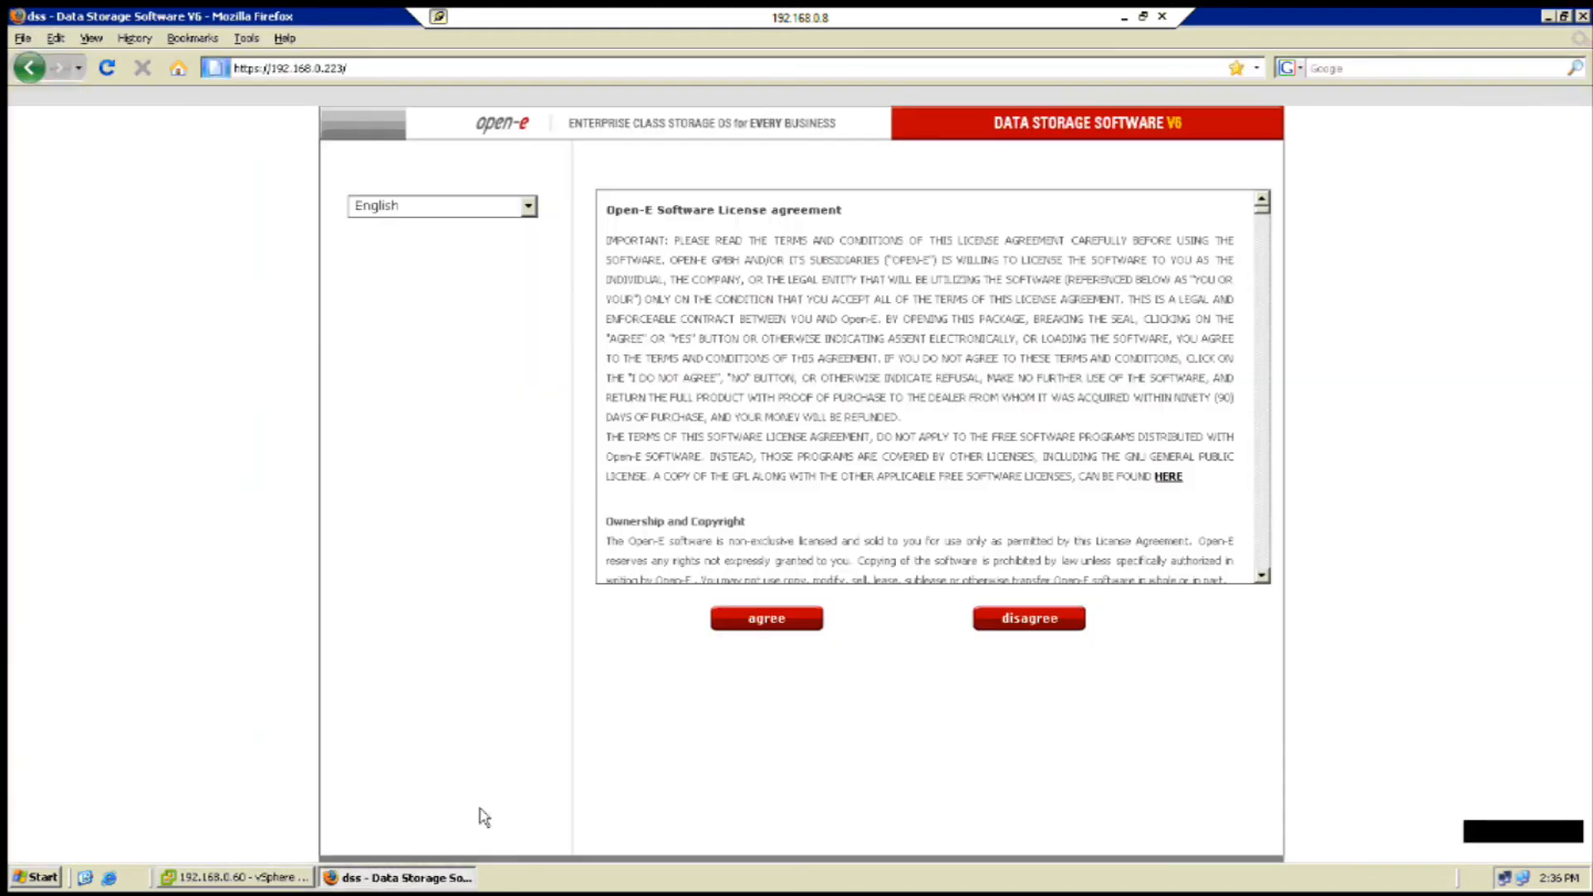
click(199, 38)
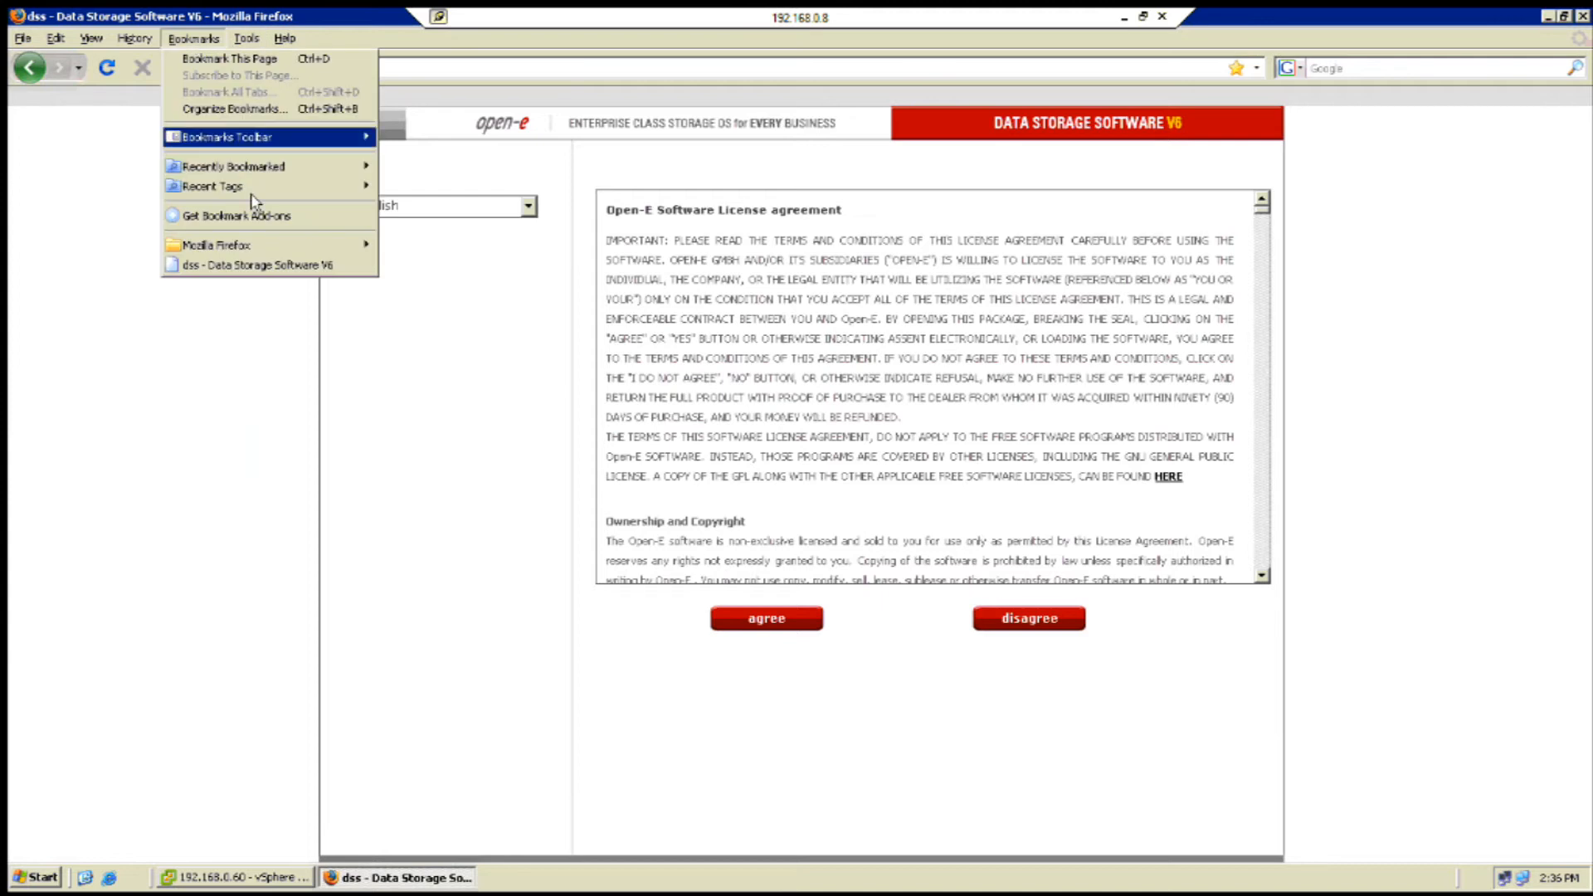
click(248, 263)
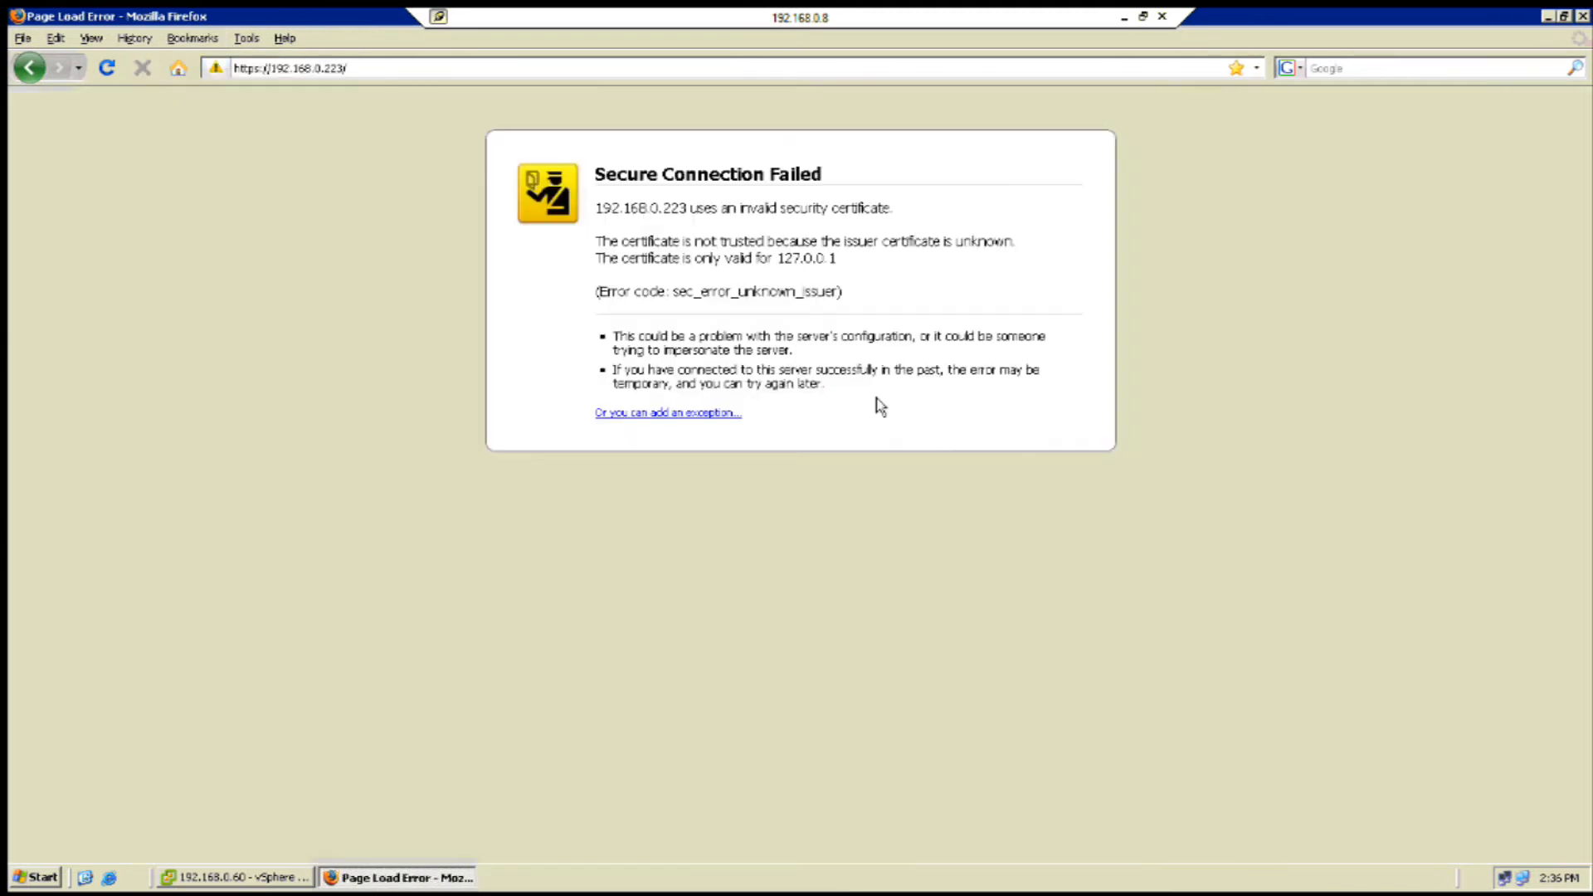
click(693, 415)
click(752, 475)
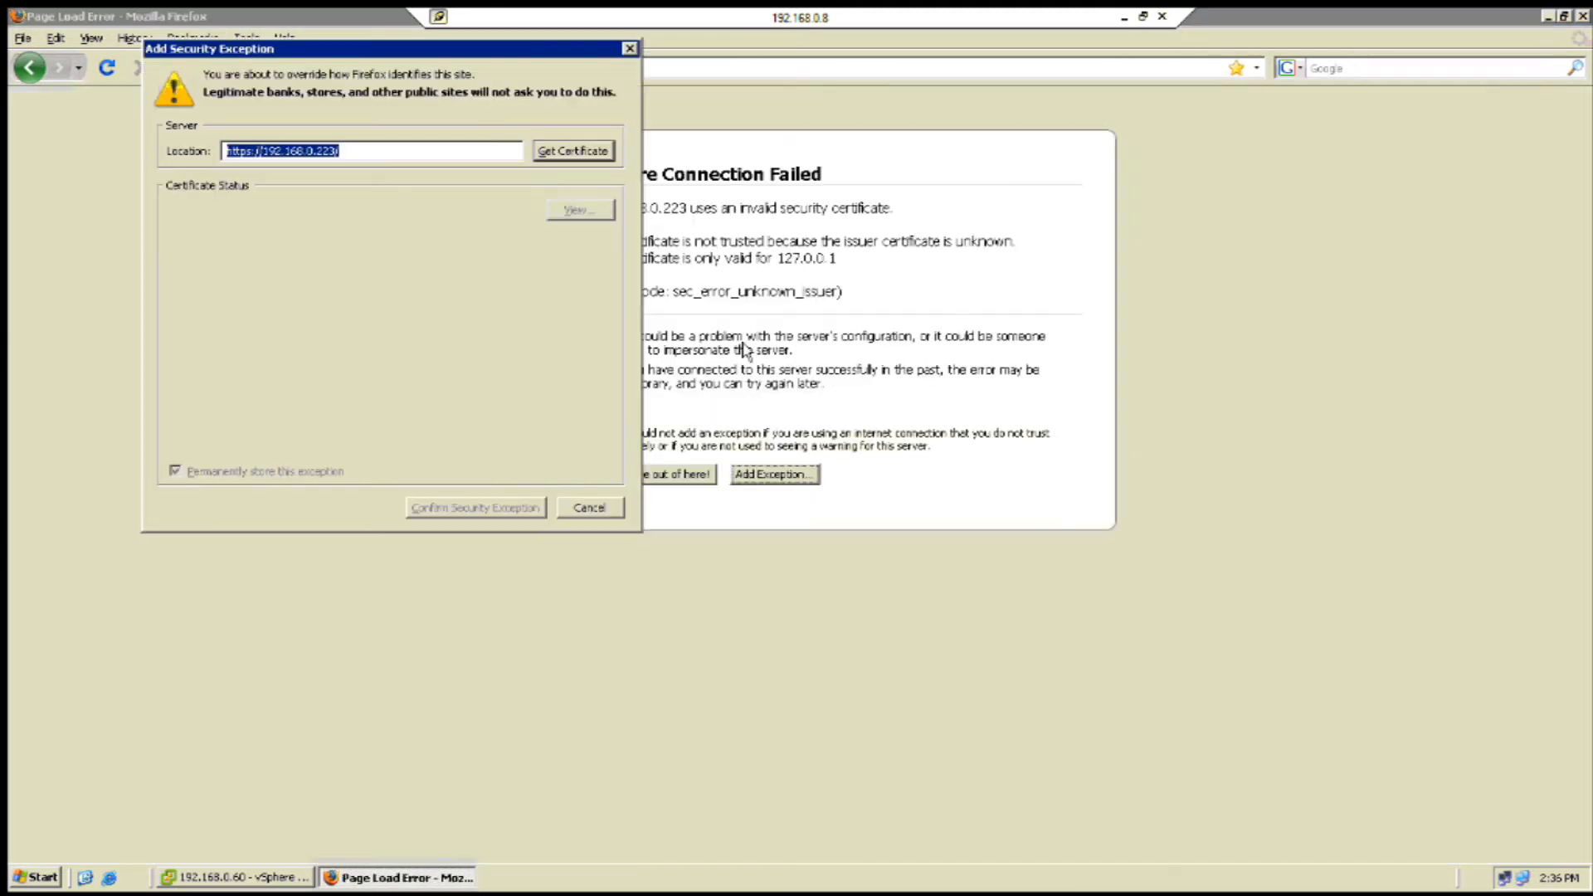
click(571, 155)
click(515, 507)
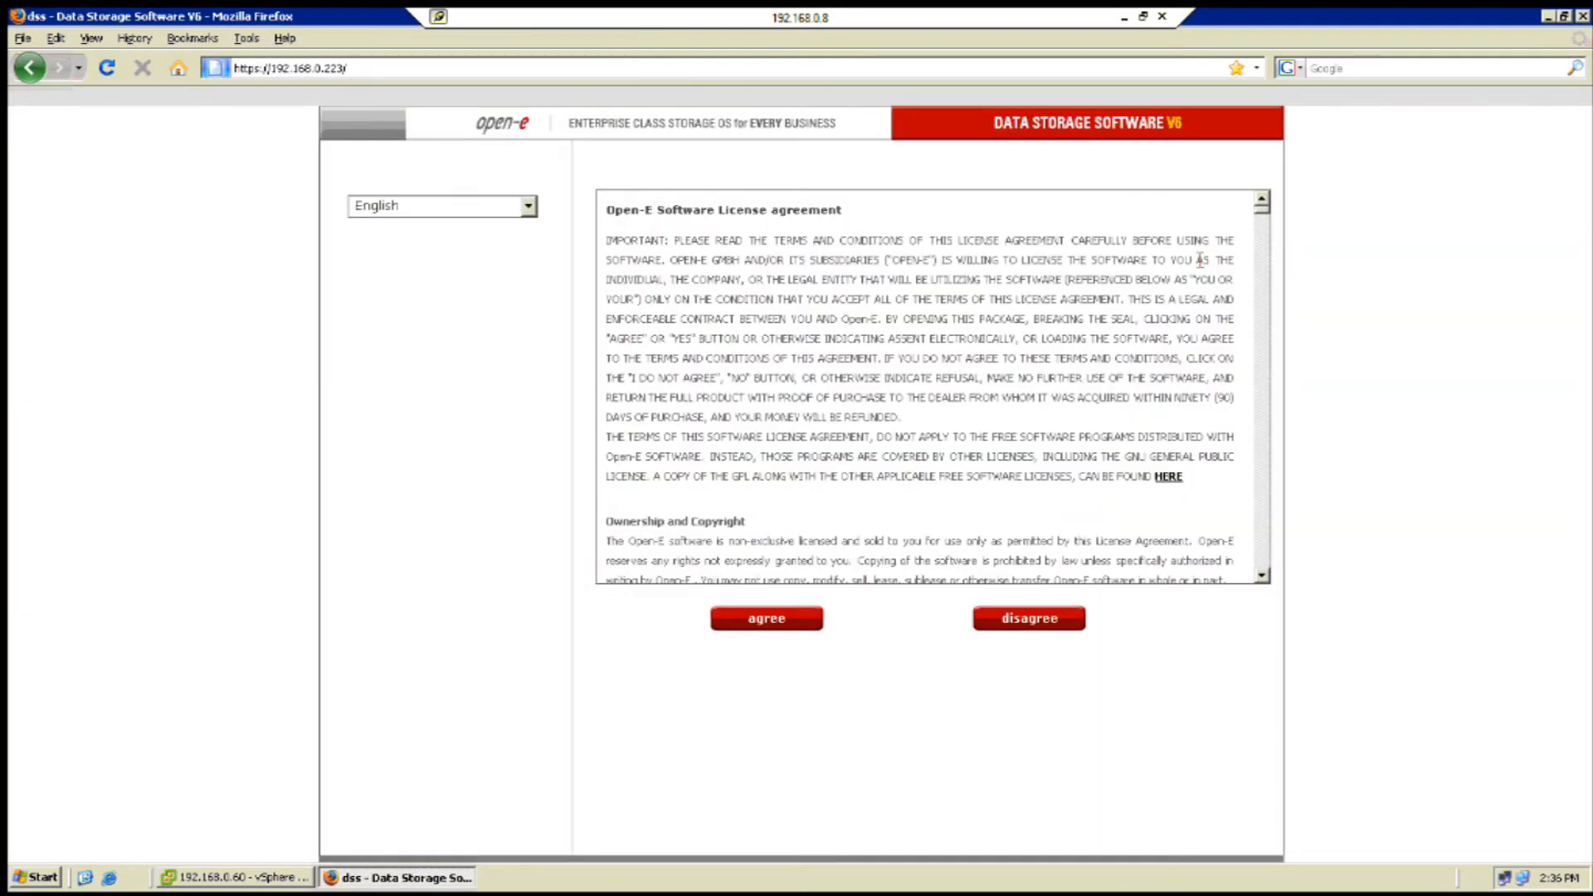
Agree to the Open-E license agreement and log in with Full Access, dismissing the system events notice.
click(770, 628)
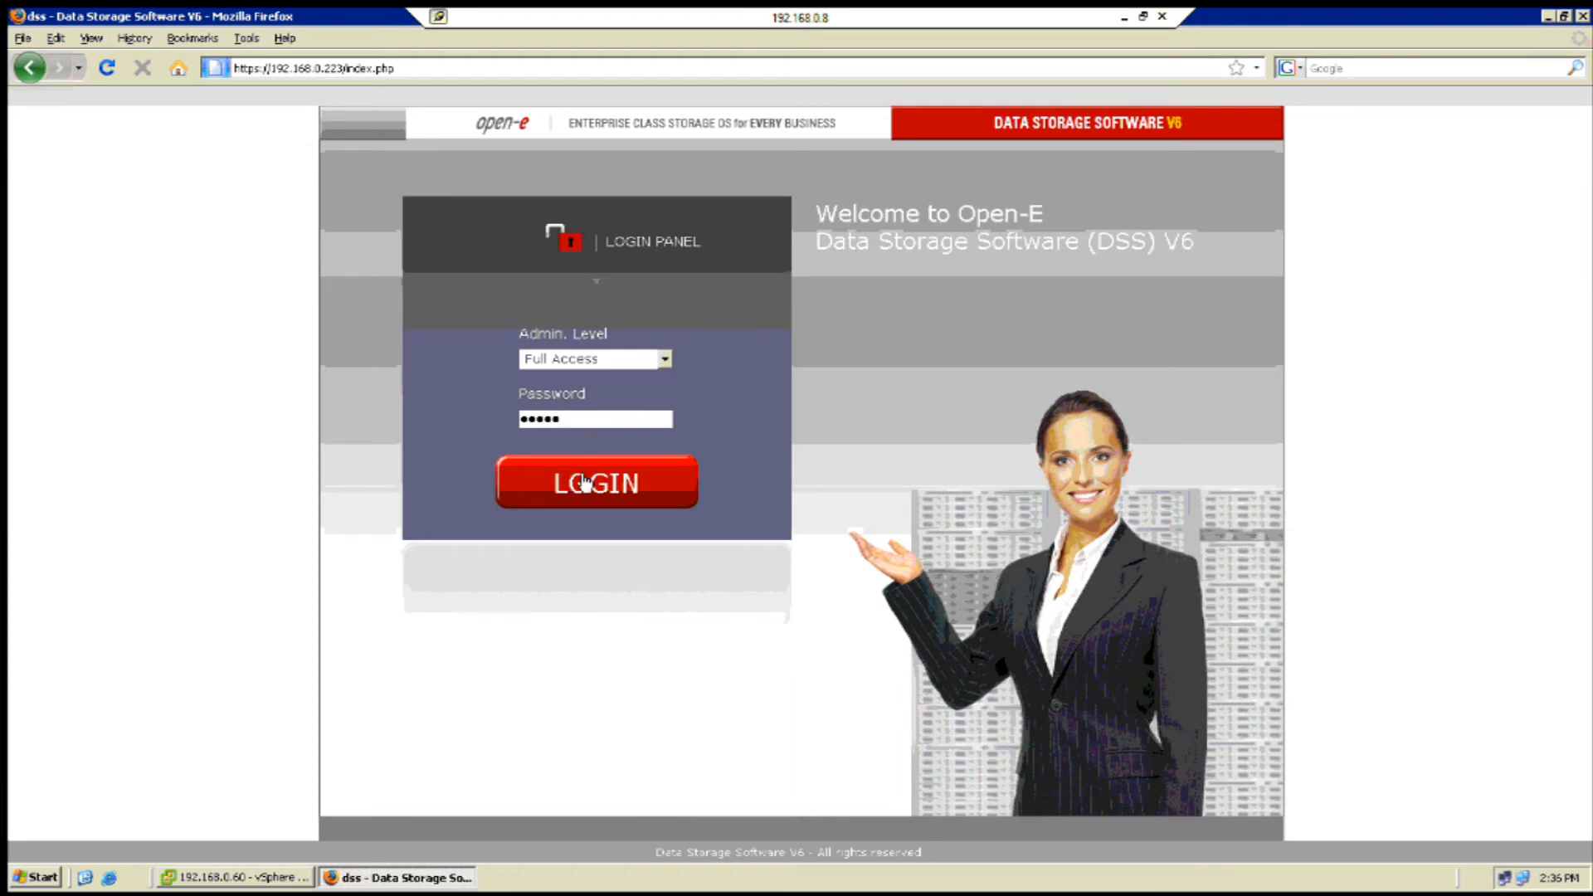
click(585, 493)
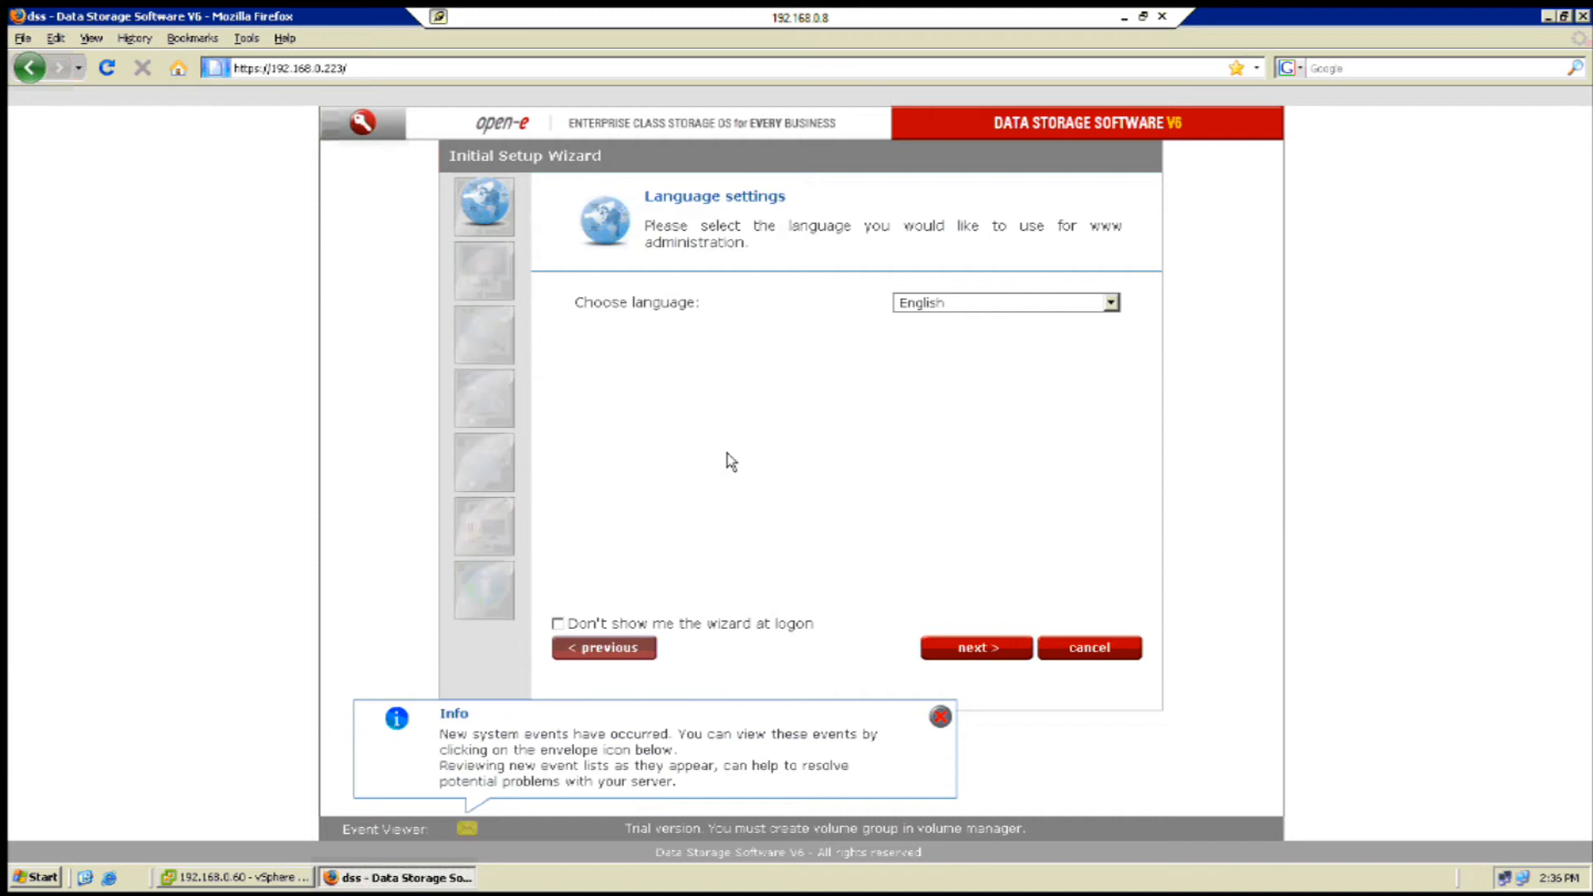
click(940, 716)
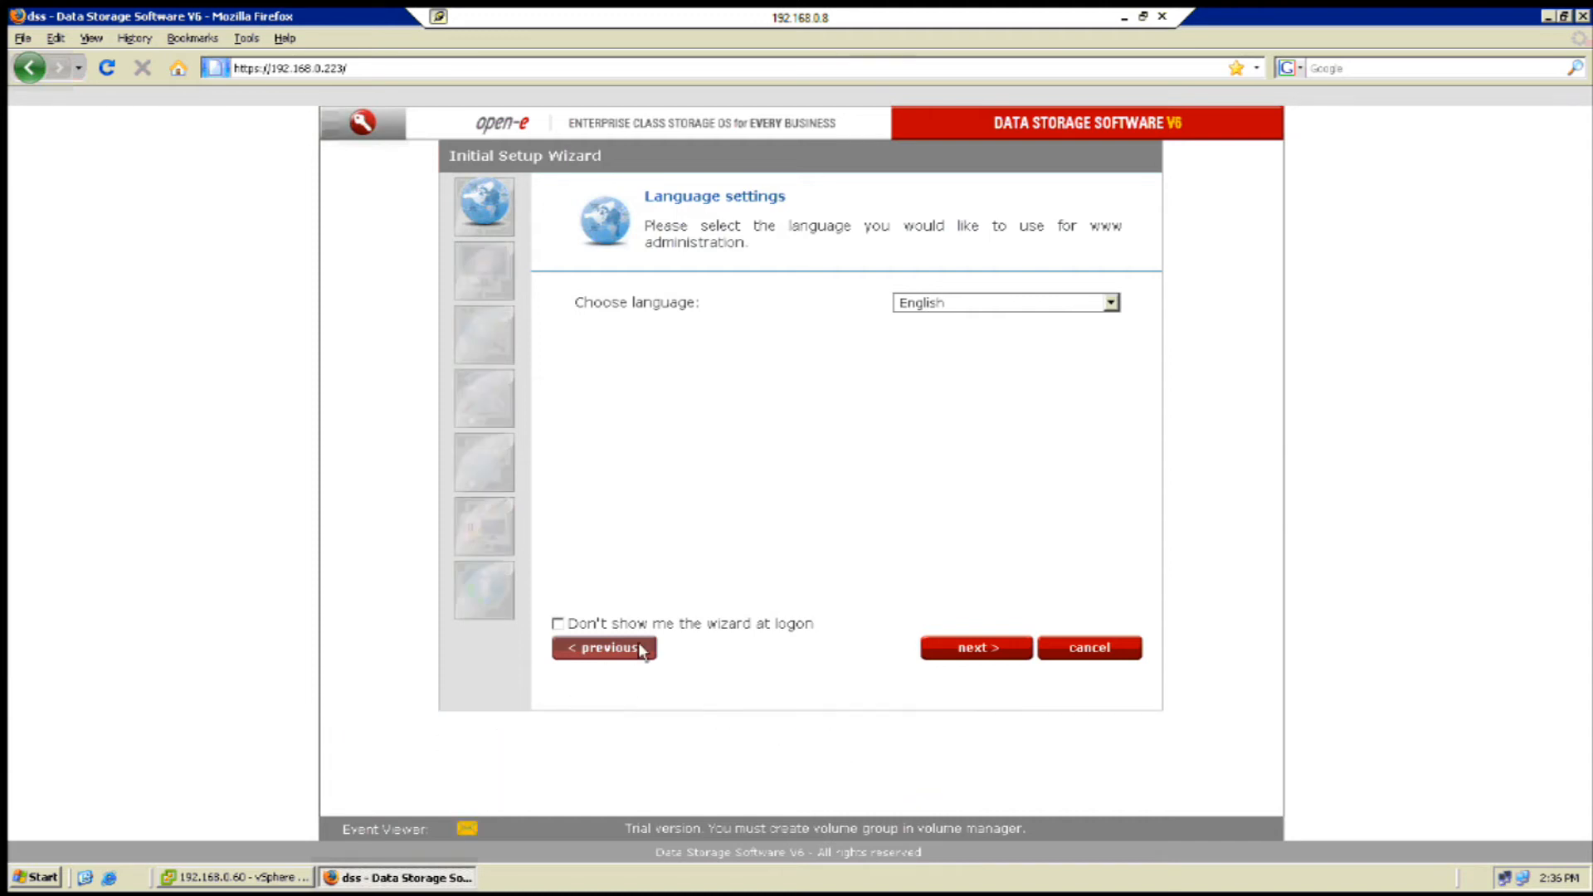
In the Initial Setup Wizard, keep English as the language, then enter and confirm the server administration password.
click(965, 653)
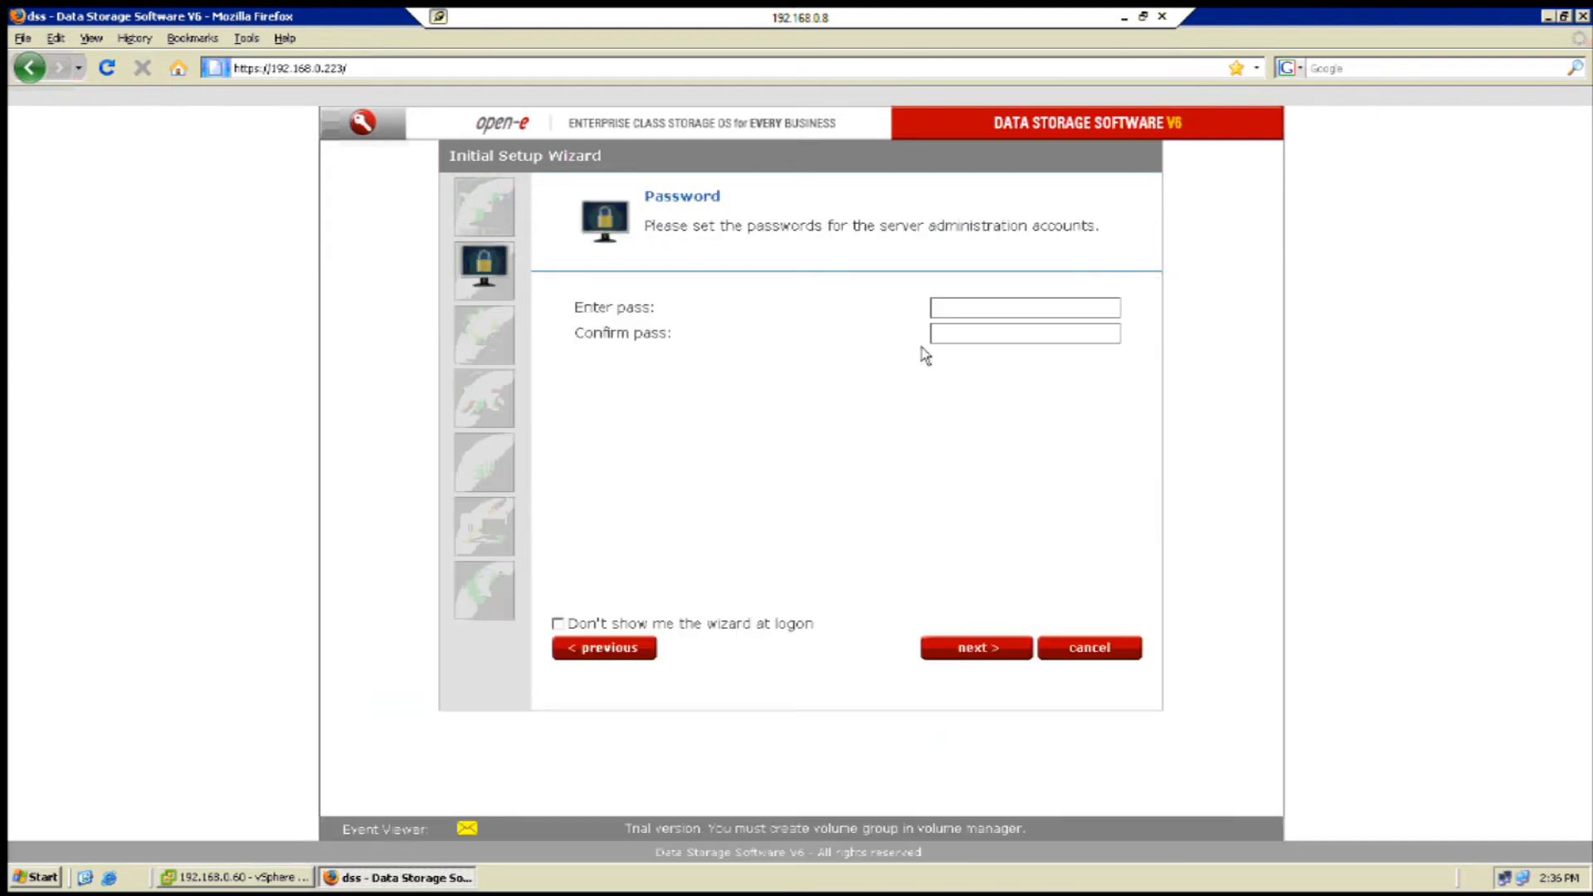
click(957, 307)
text(••)
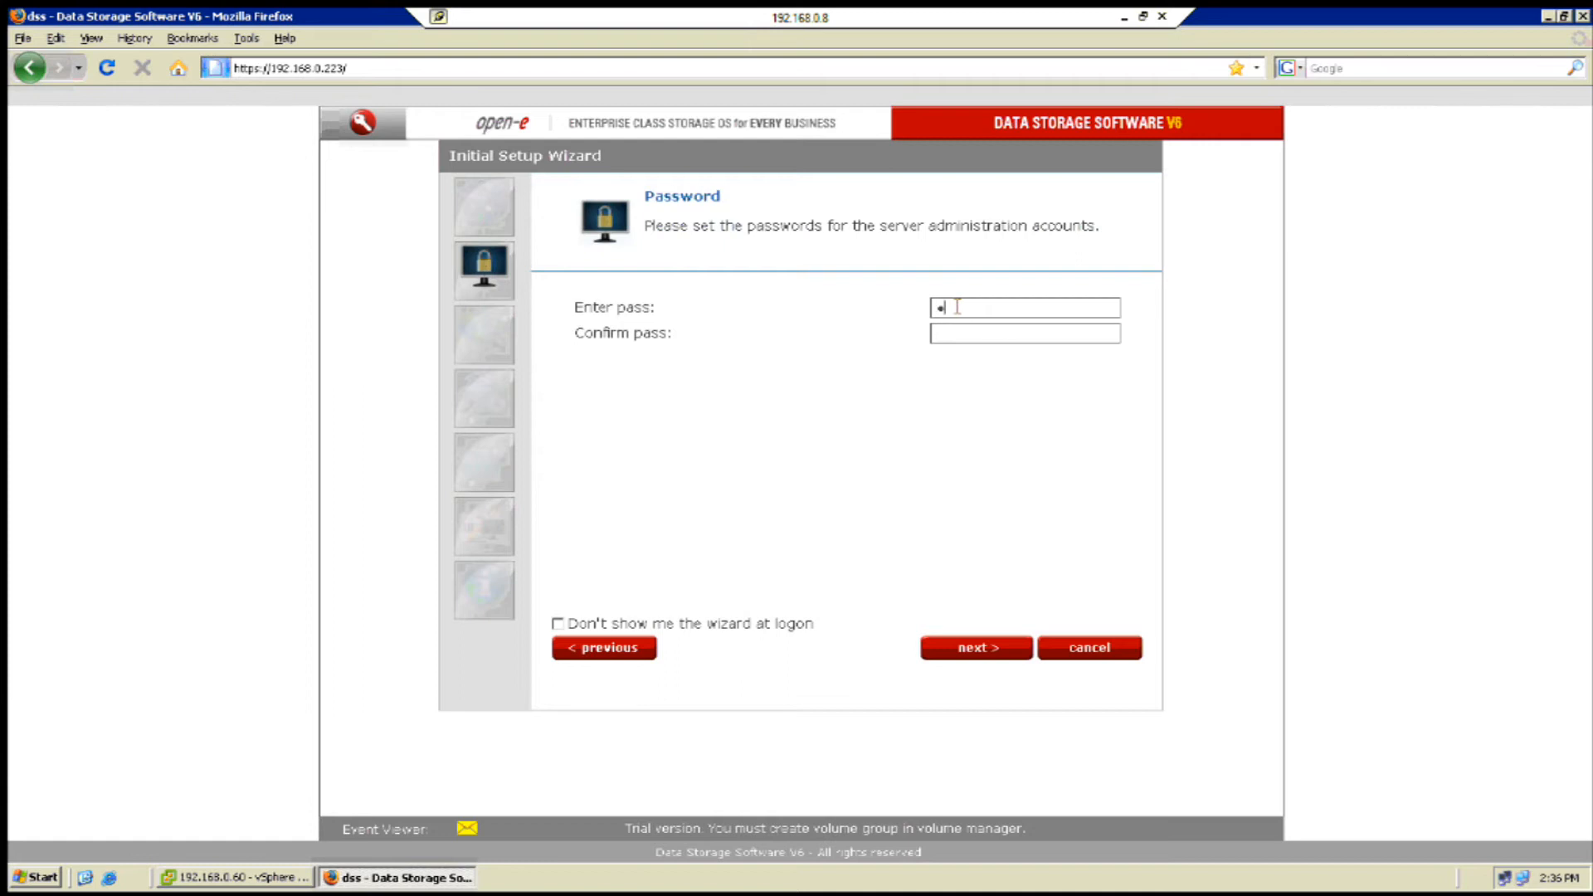
text(••••)
key(Tab)
text(•••••)
click(961, 653)
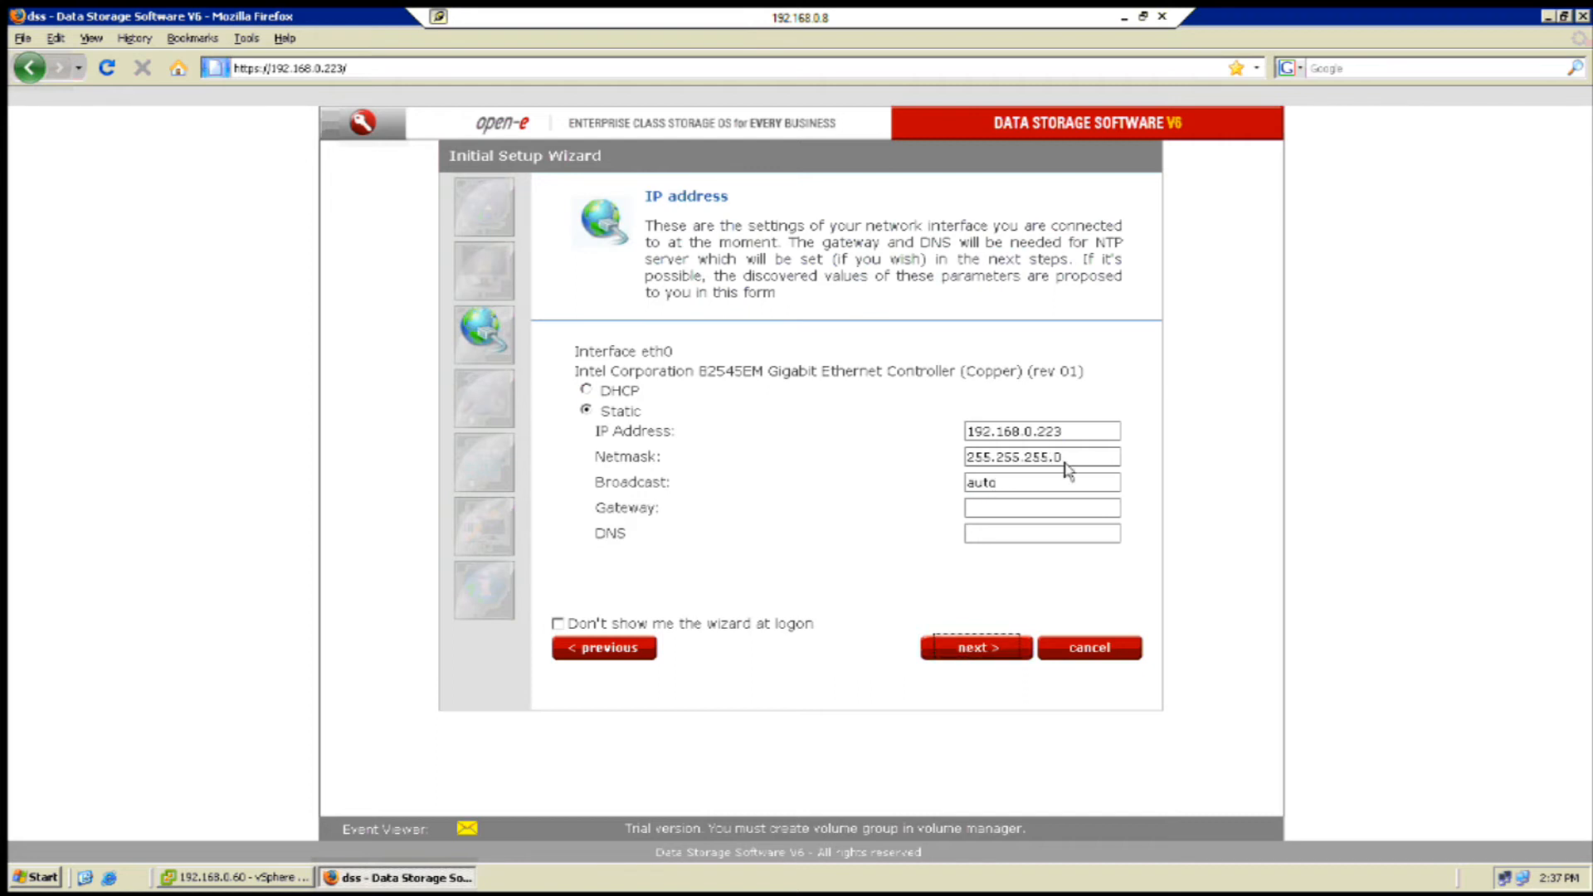
Set both the gateway and the DNS of interface eth0 to 192.168.0.8 and continue the wizard.
click(1019, 508)
text(192.168.0.8)
key(Tab)
text(192.168.0)
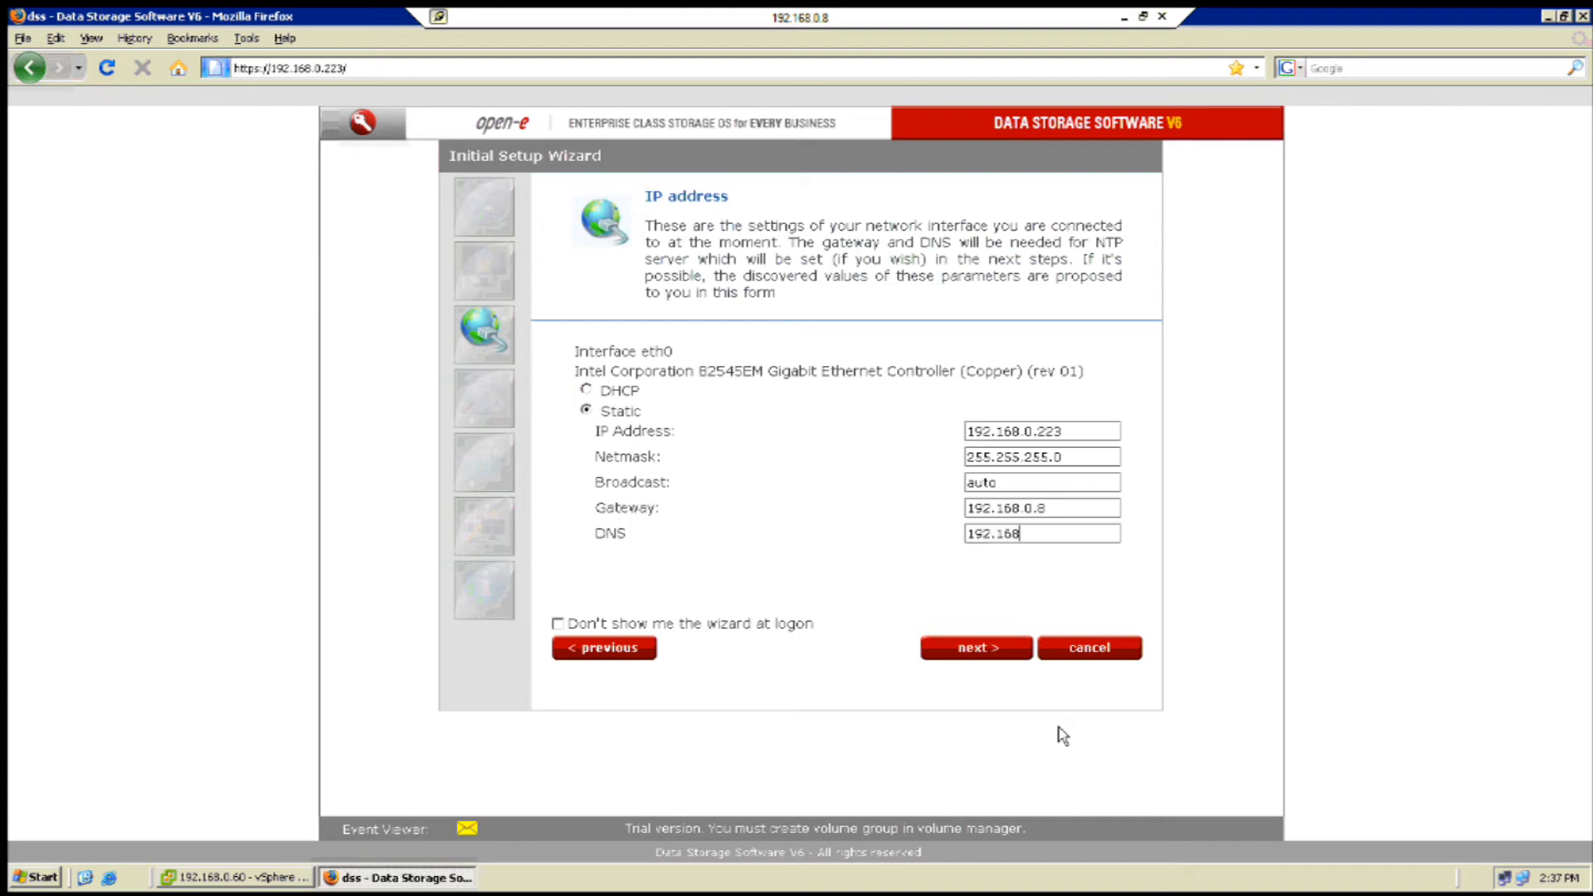
text(.8)
click(984, 658)
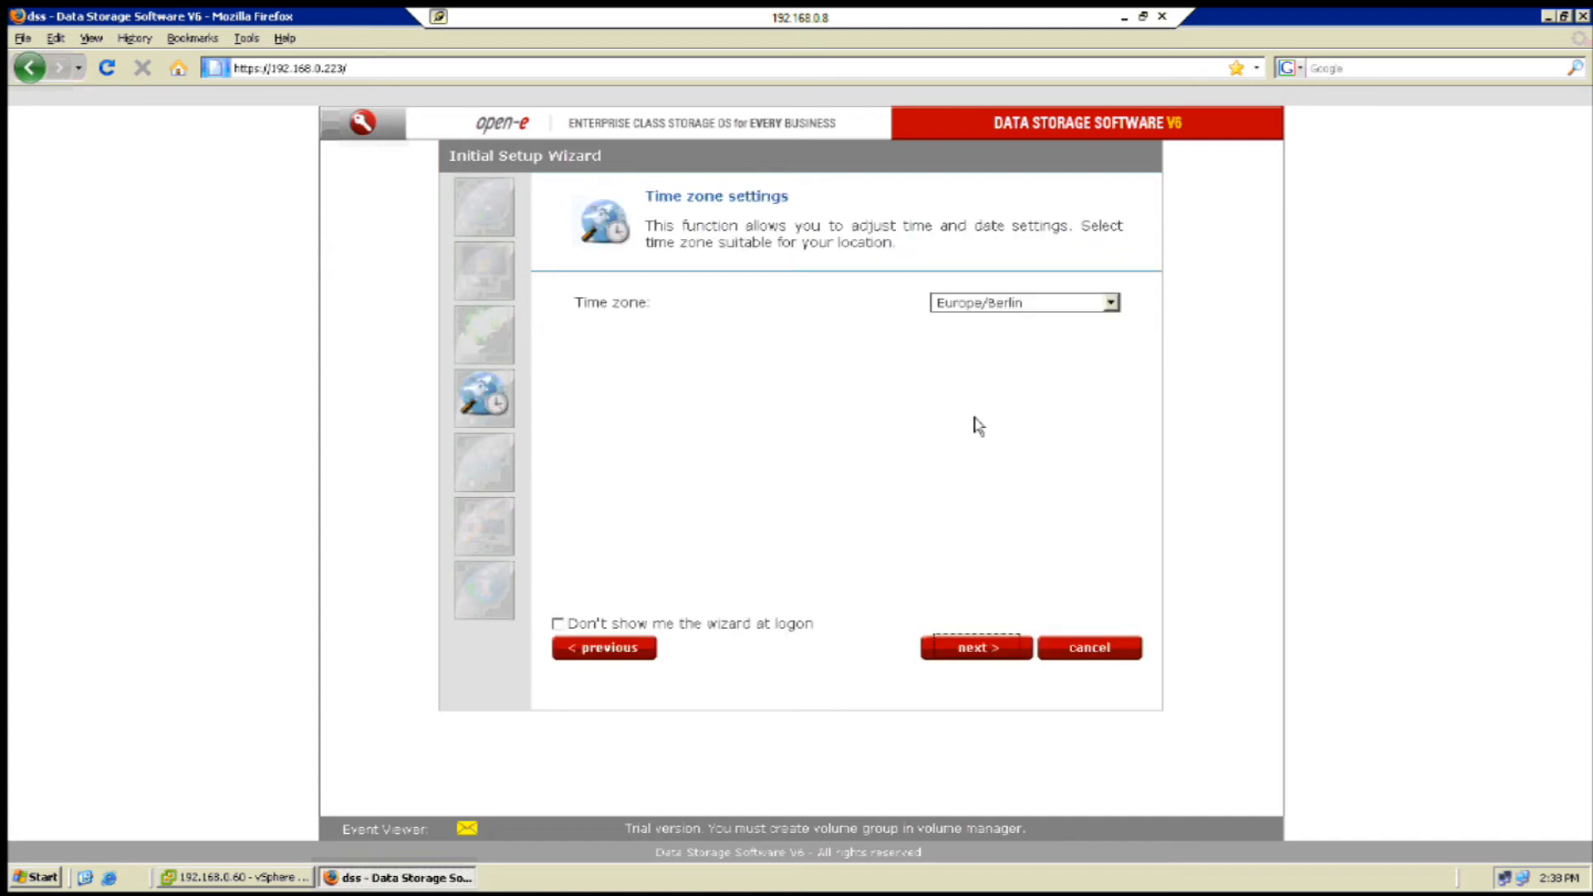
Set the server's time zone to America/New_York and continue to the time settings.
click(1029, 304)
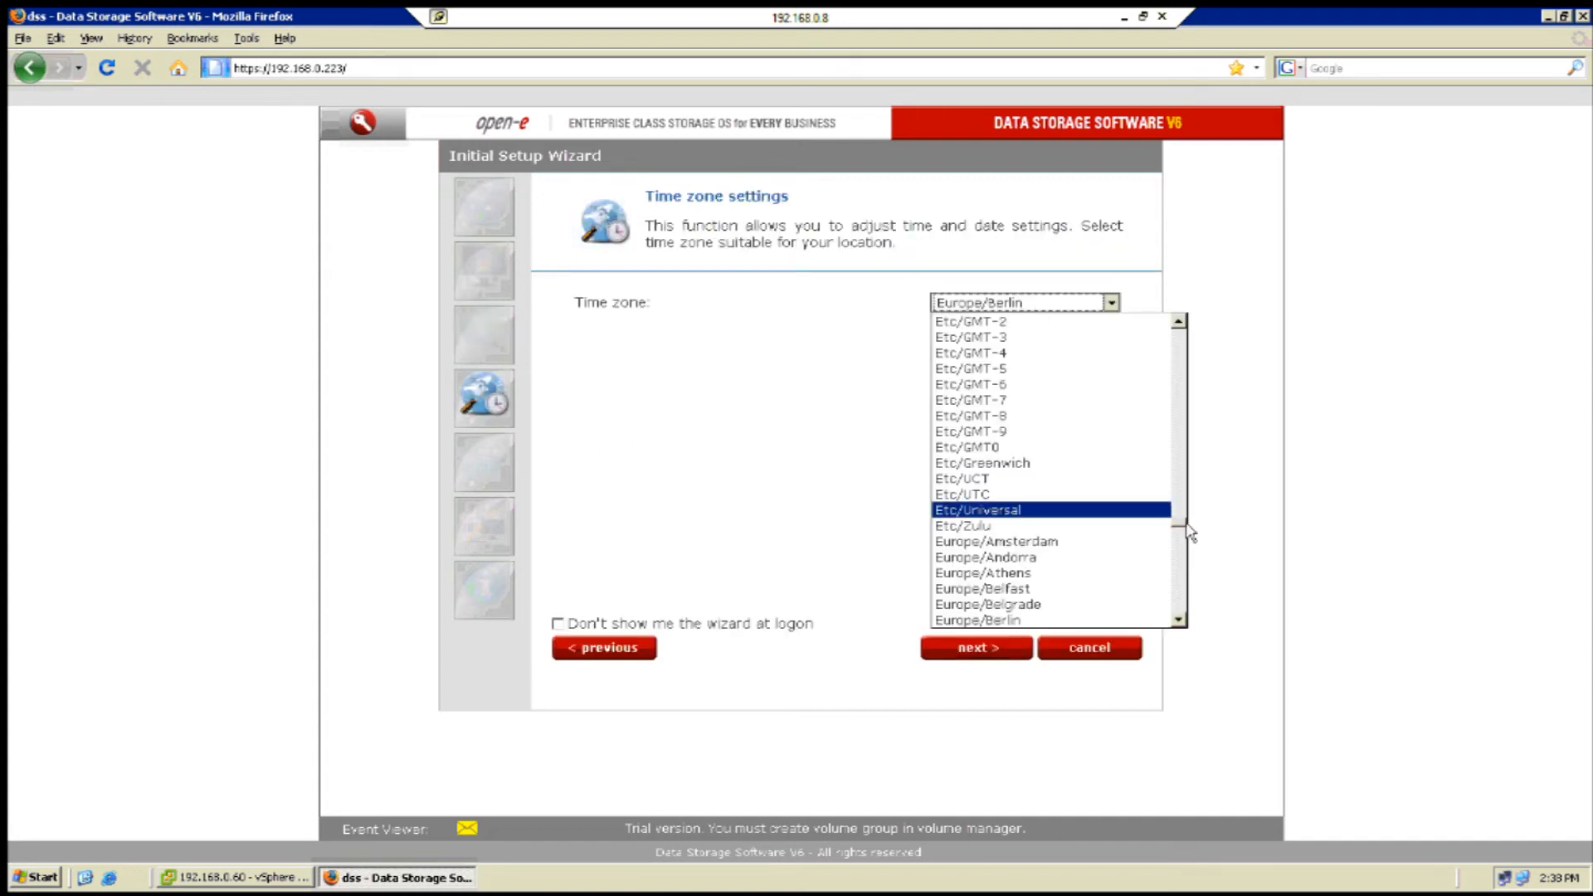
drag(1184, 524, 1182, 407)
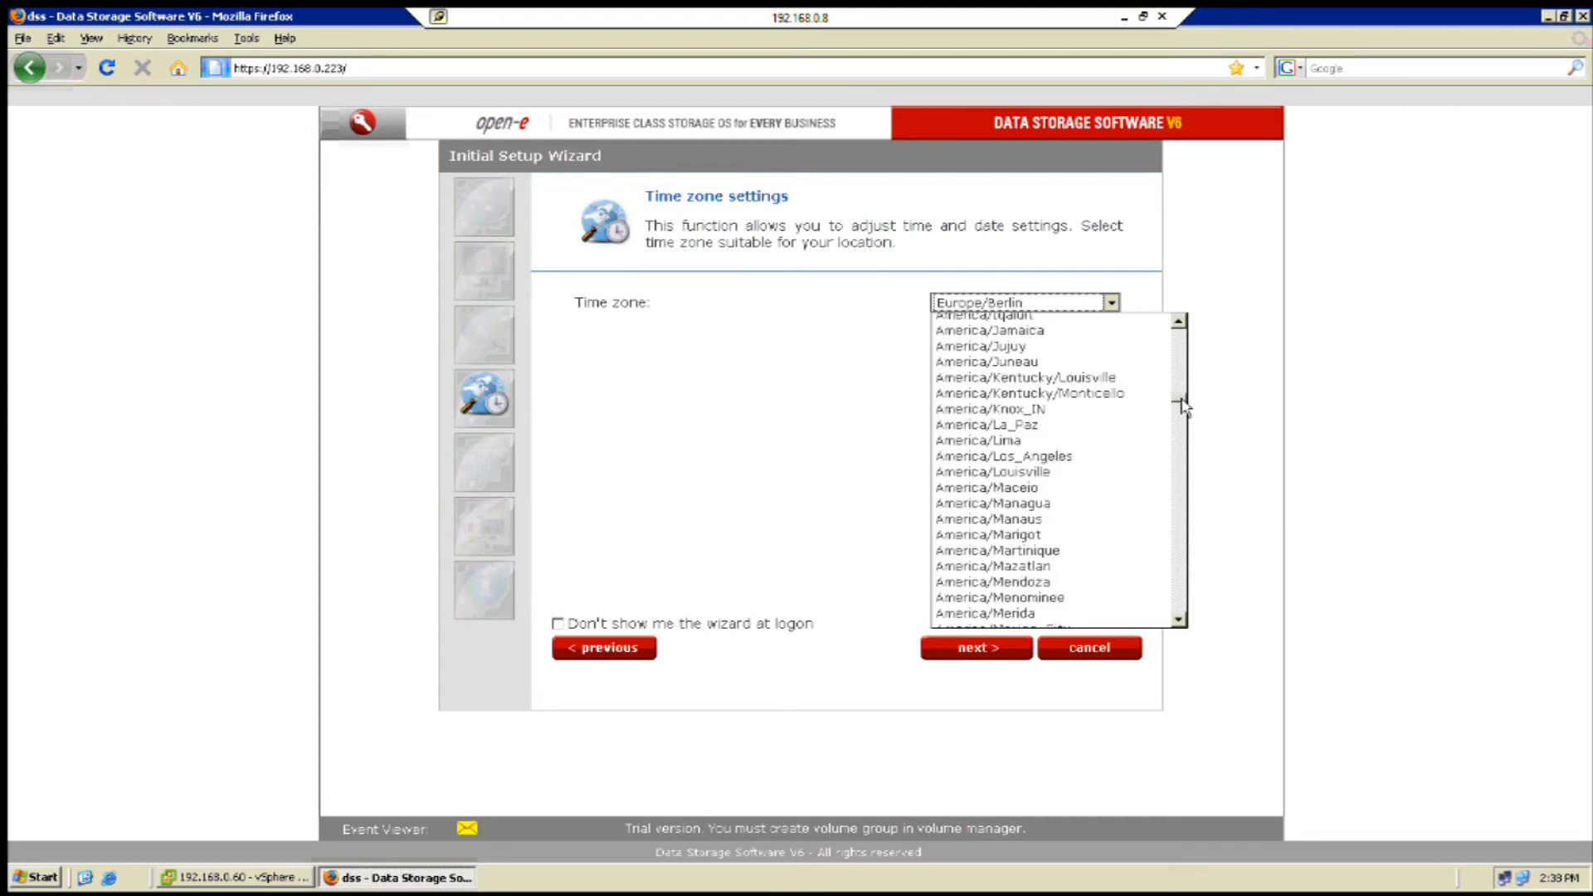
scroll(1073, 566, down, 2)
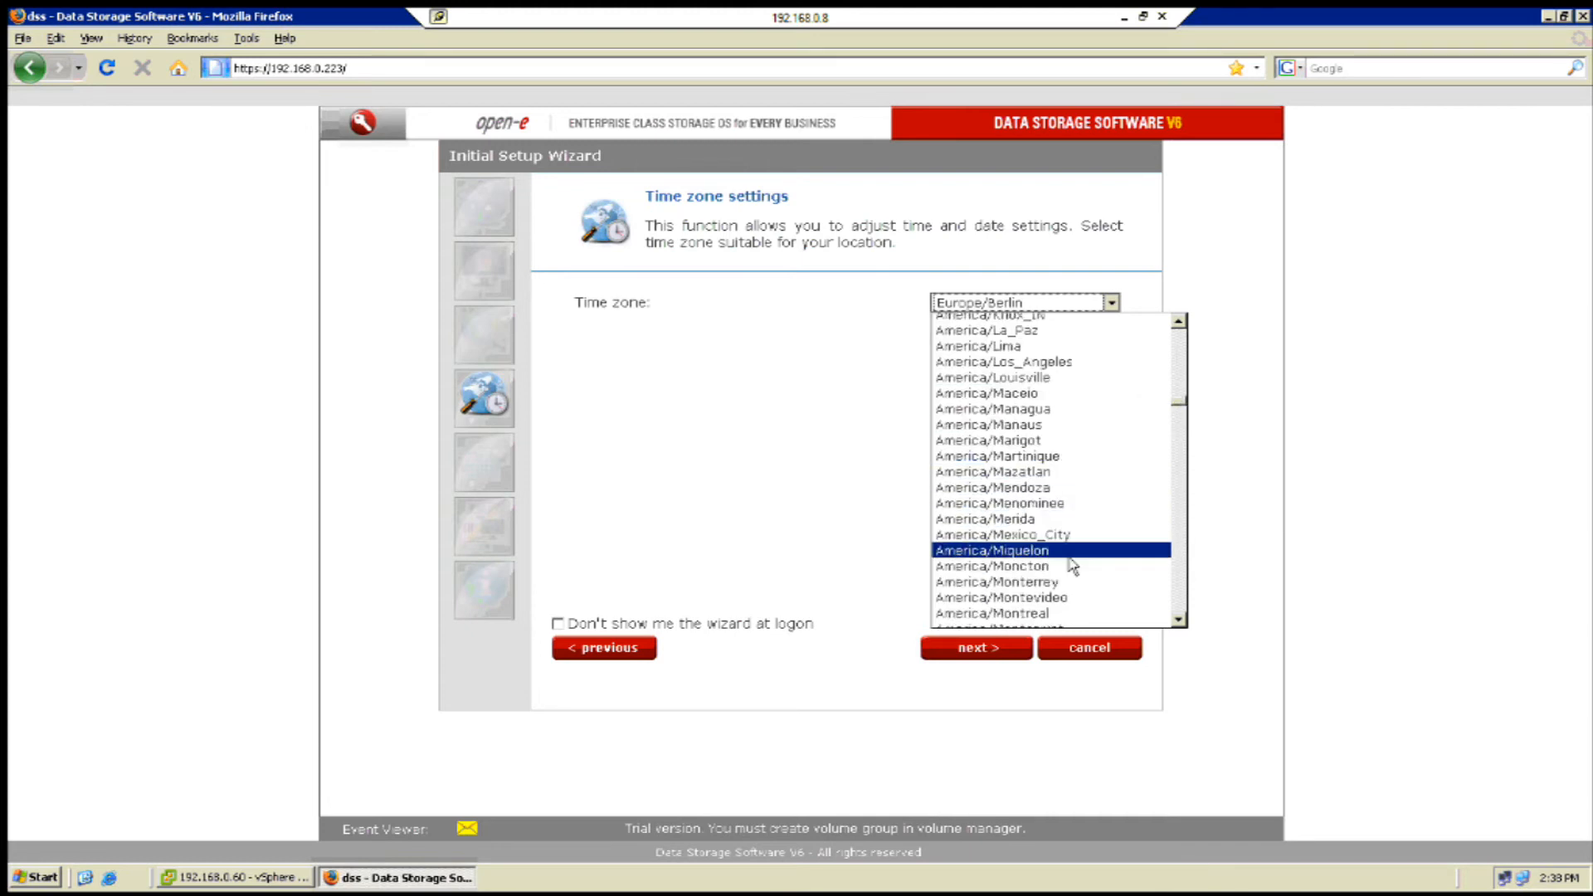
scroll(1073, 566, down, 2)
click(1073, 566)
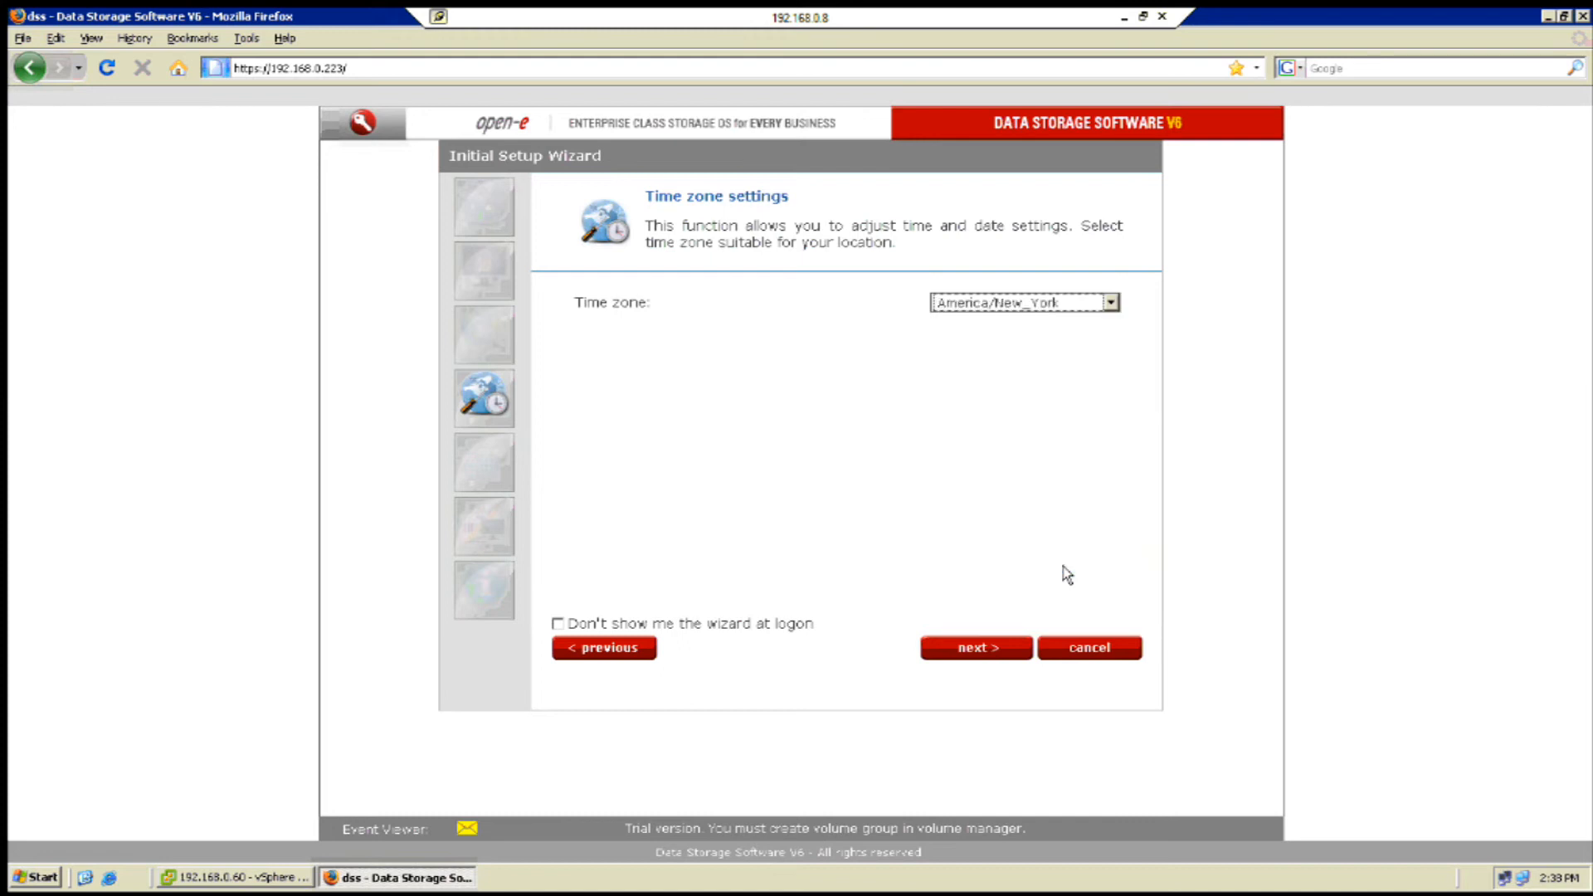
click(996, 651)
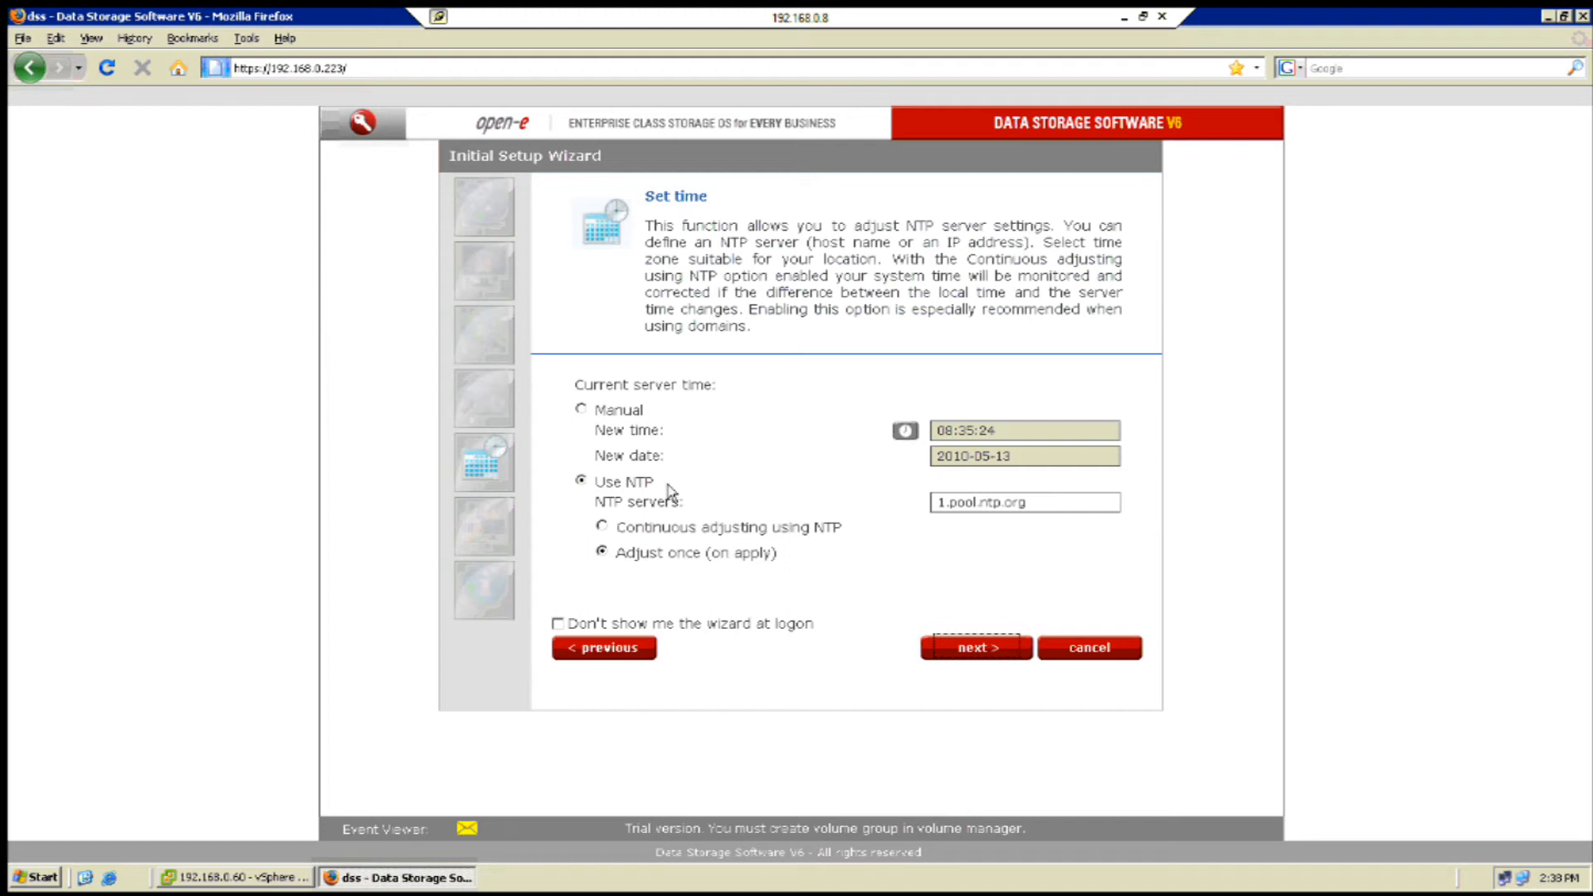
Choose continuous adjusting using NTP for the server time and submit the time settings.
click(602, 526)
click(907, 438)
click(984, 650)
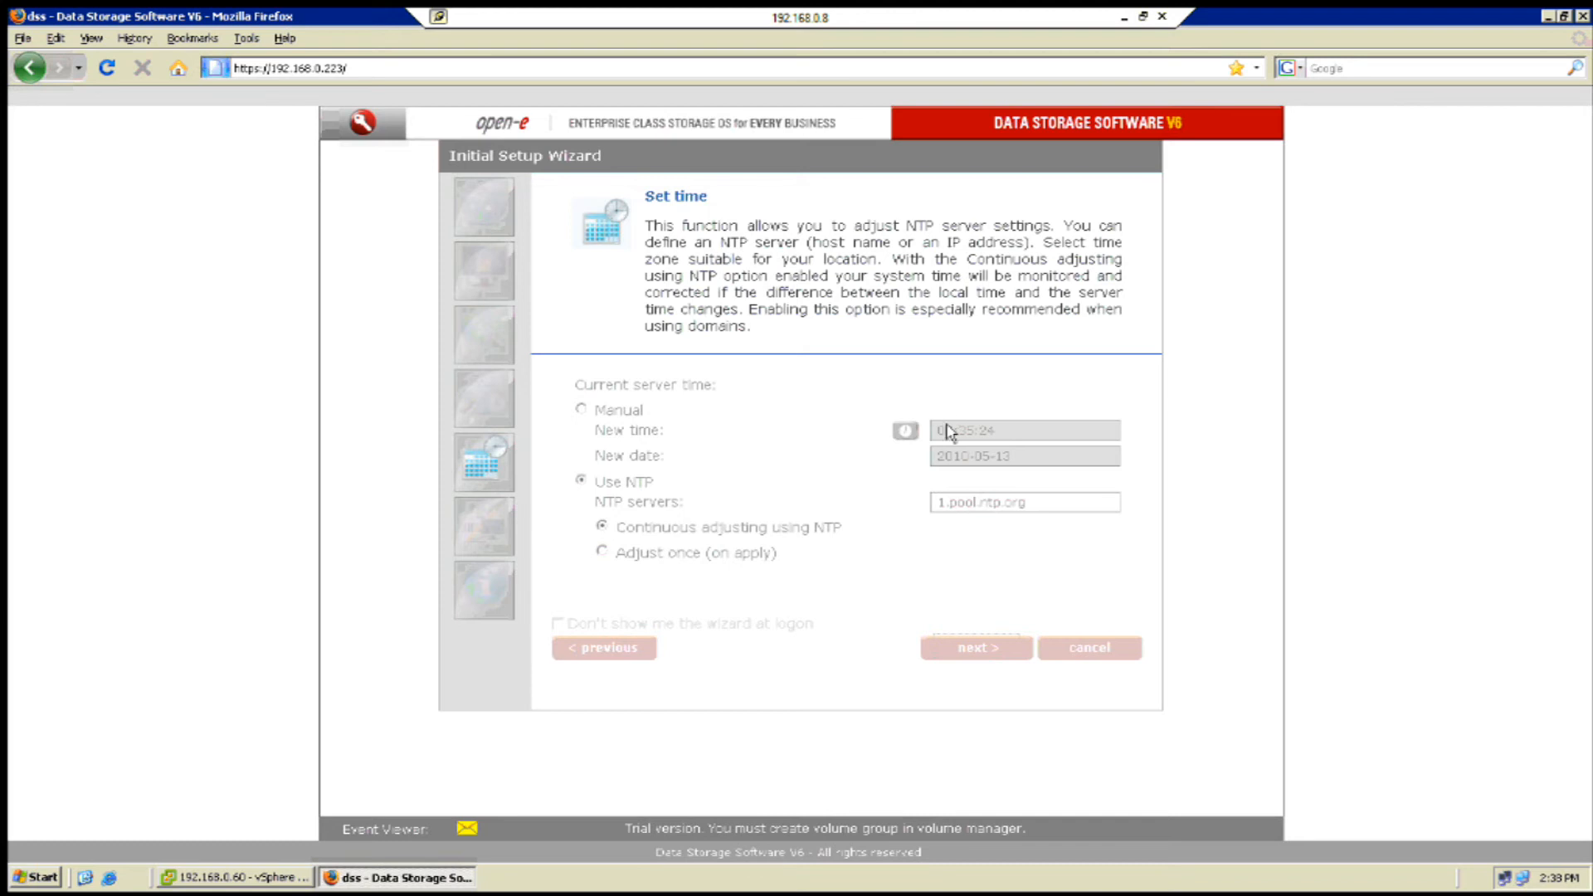
Switch the server time to manual setting and load the computer's current time, 14:38:52, as the new time.
click(801, 467)
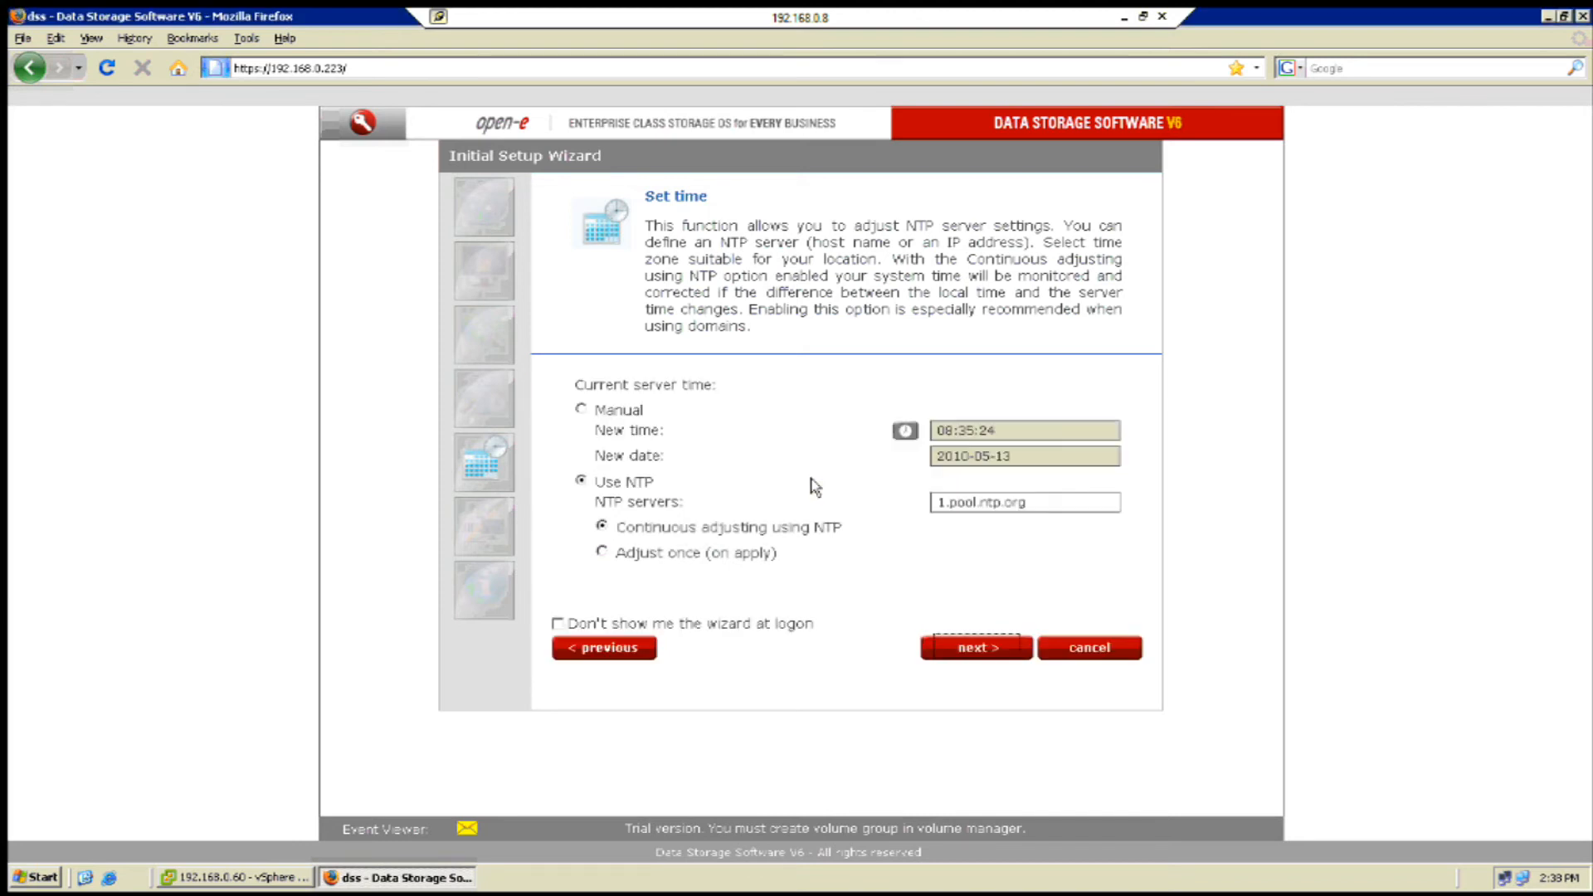
click(581, 409)
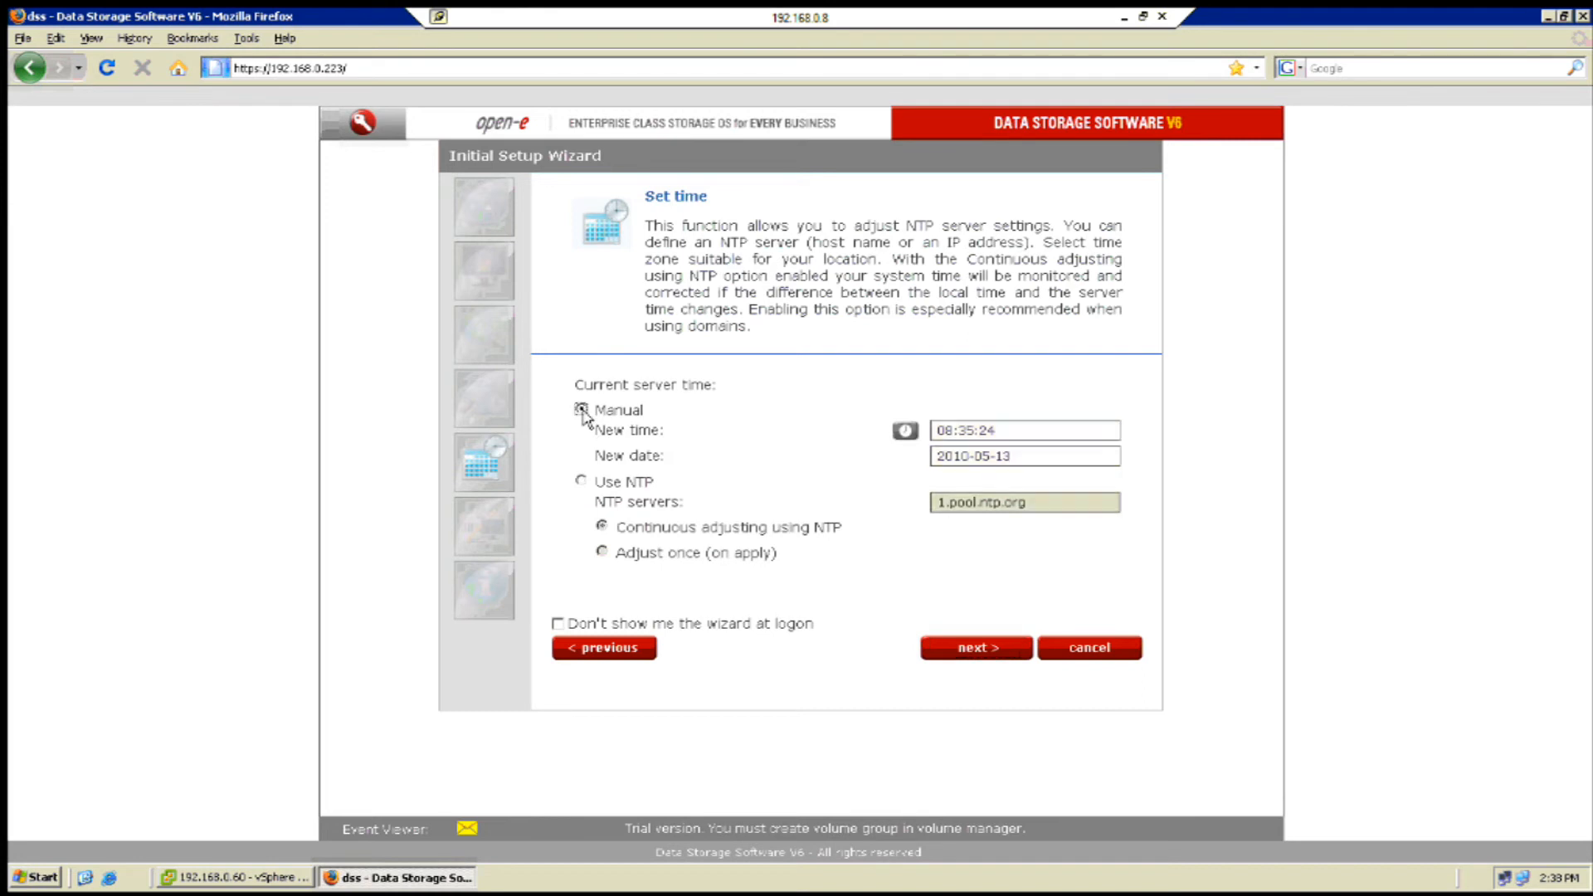
click(907, 435)
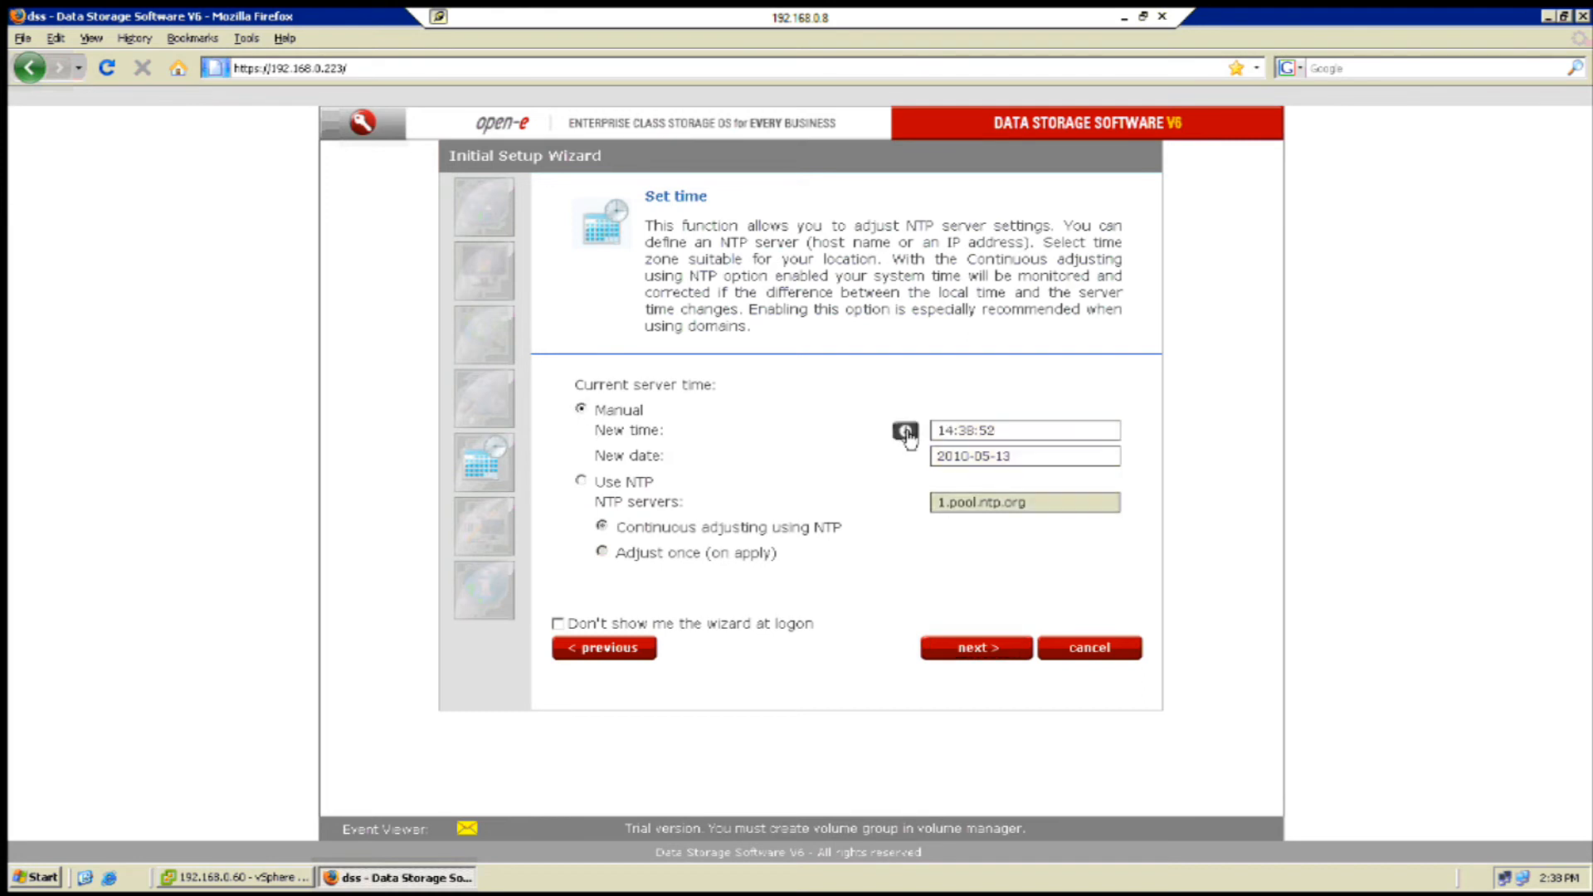
Try again to submit the time settings using NTP with the server 1.pool.ntp.org.
click(581, 481)
click(997, 651)
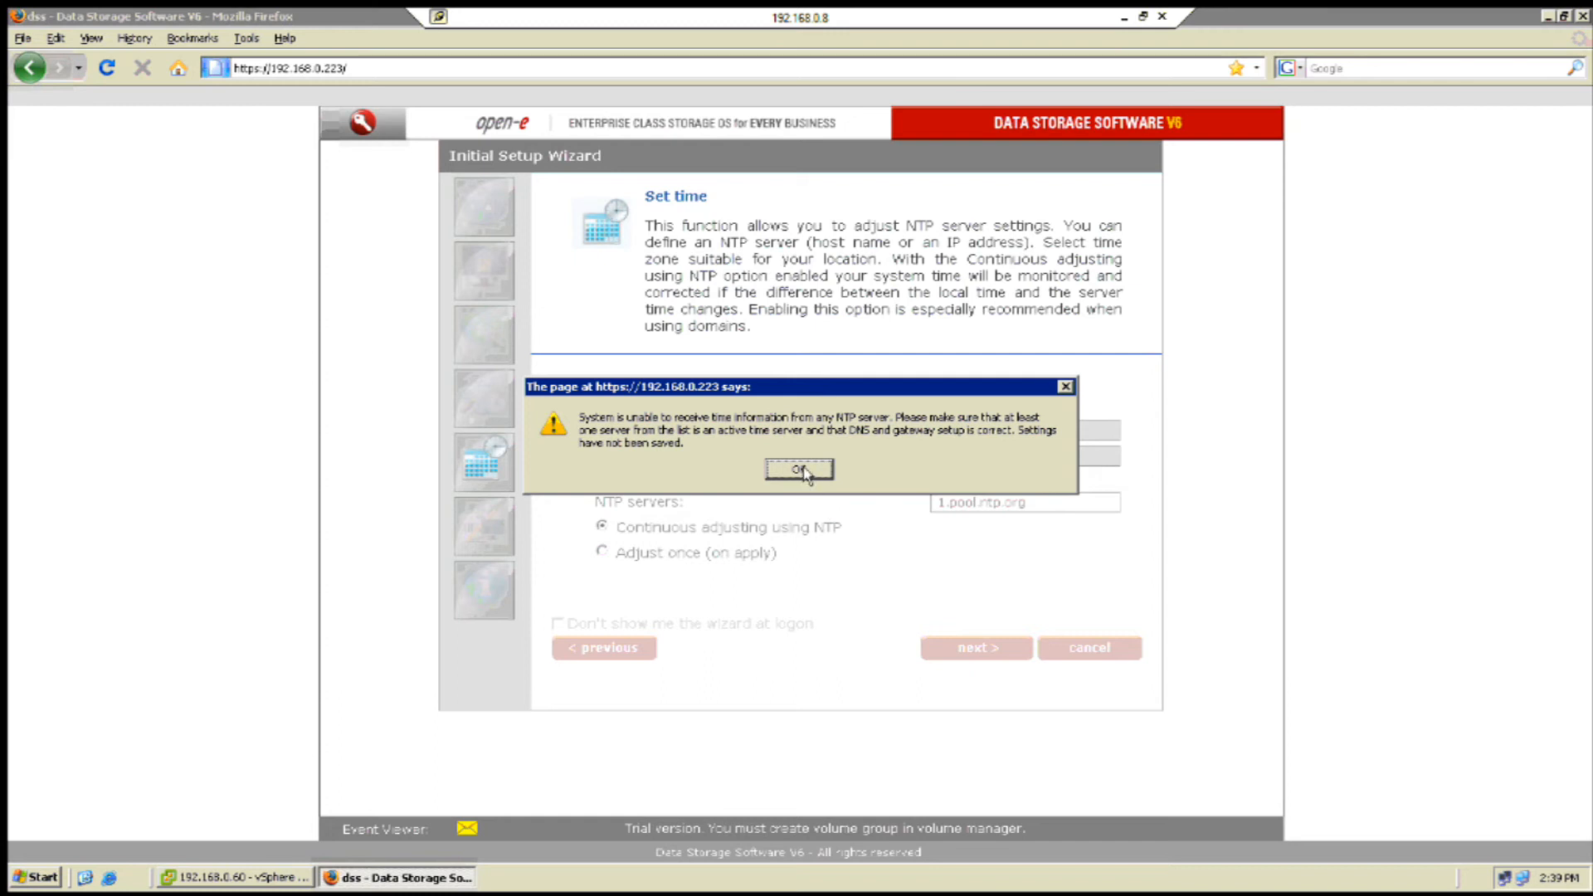
click(804, 468)
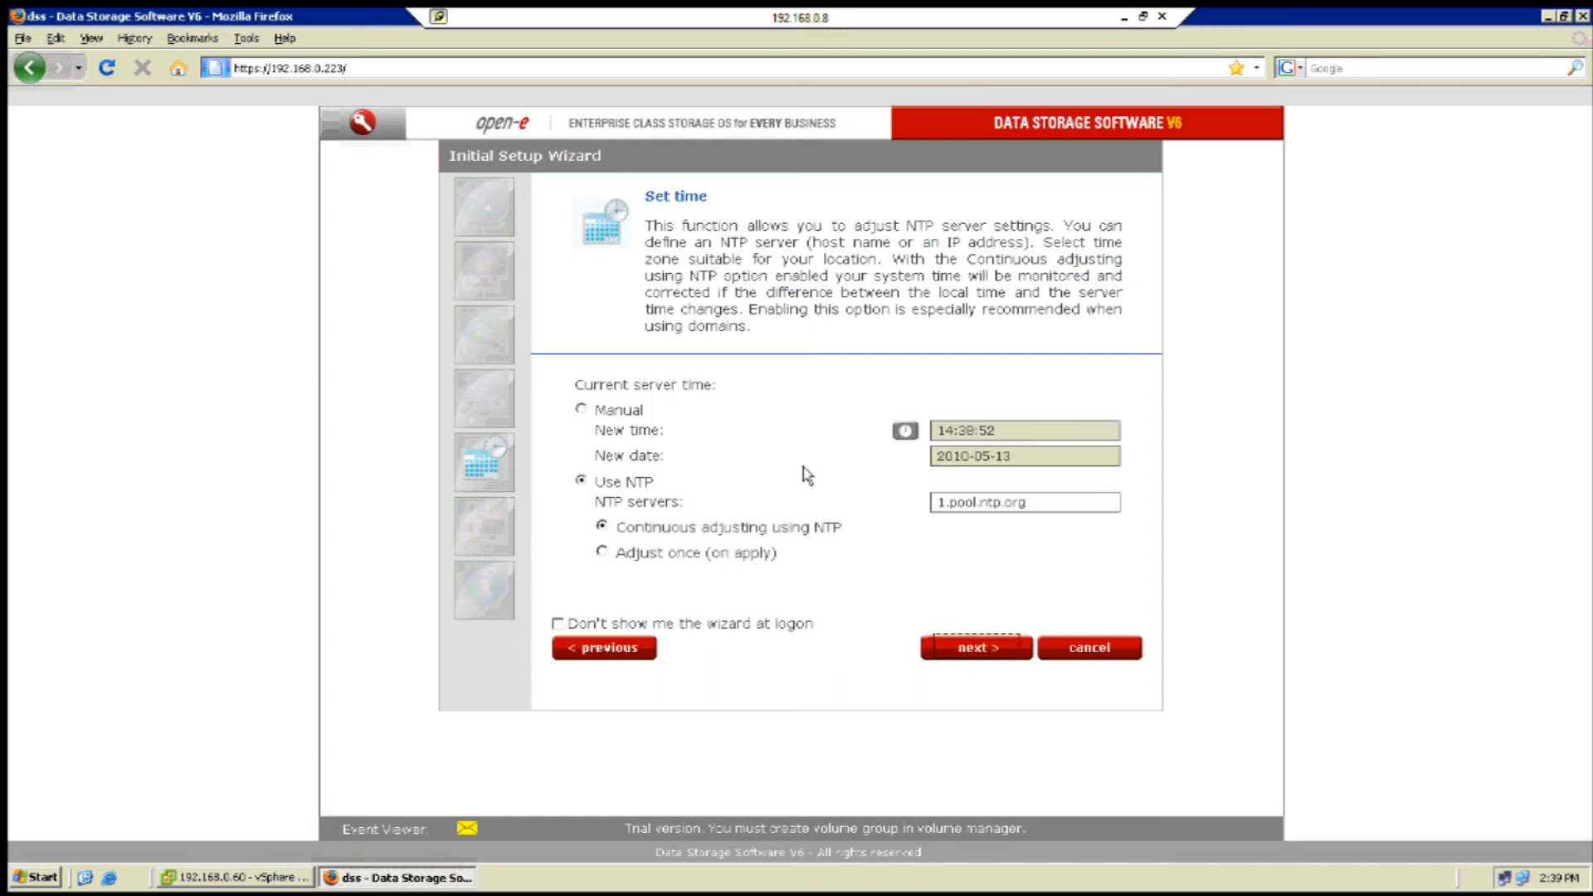
Return the server time to manual setting and submit the time settings.
click(582, 410)
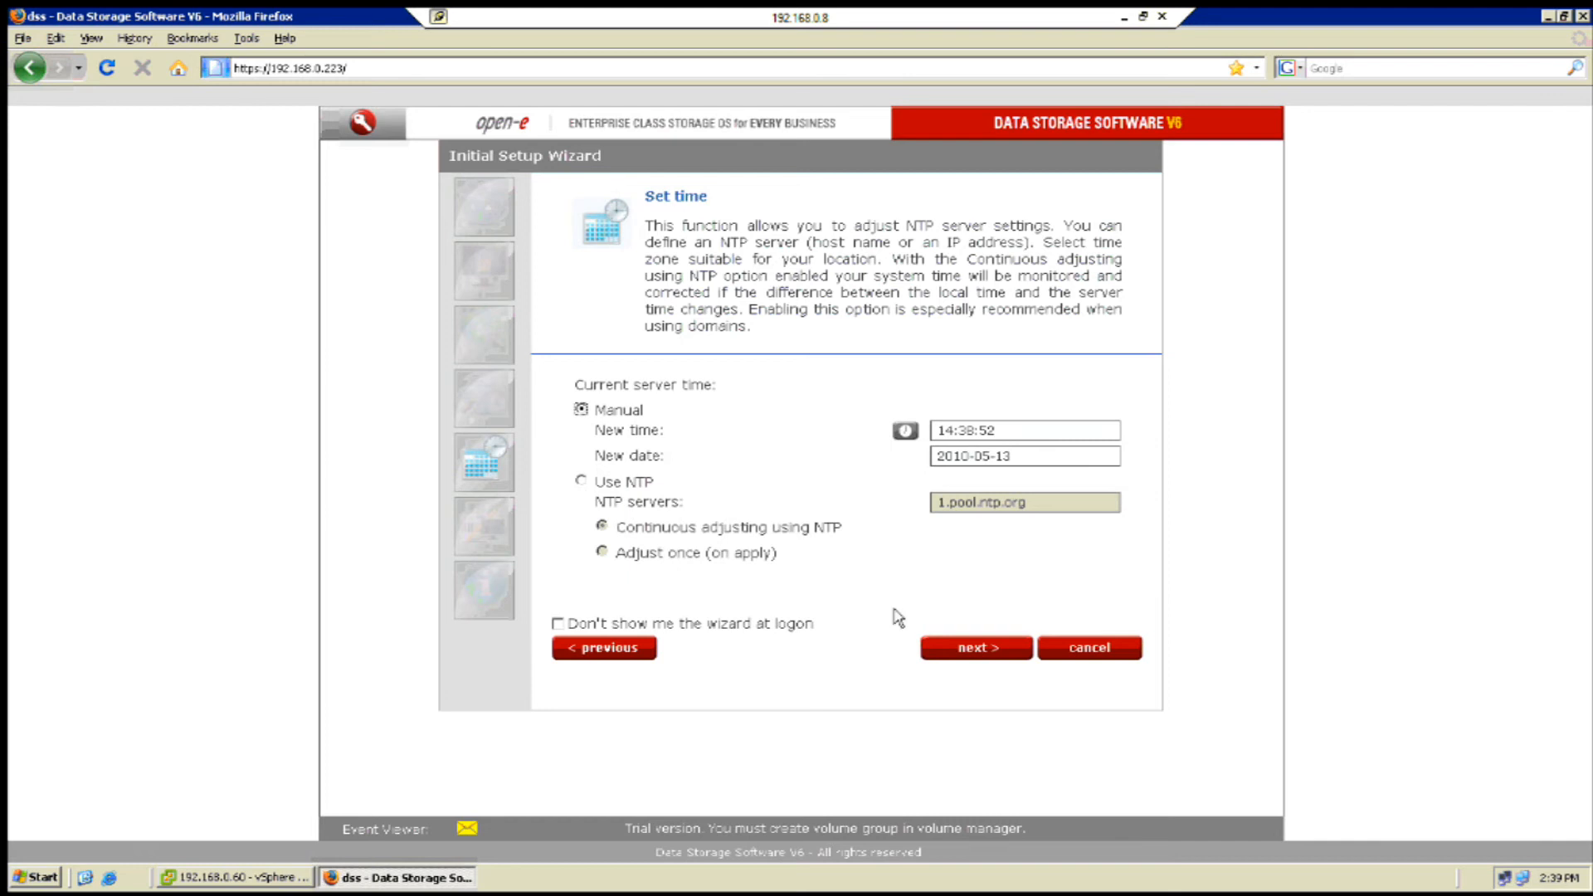
click(996, 656)
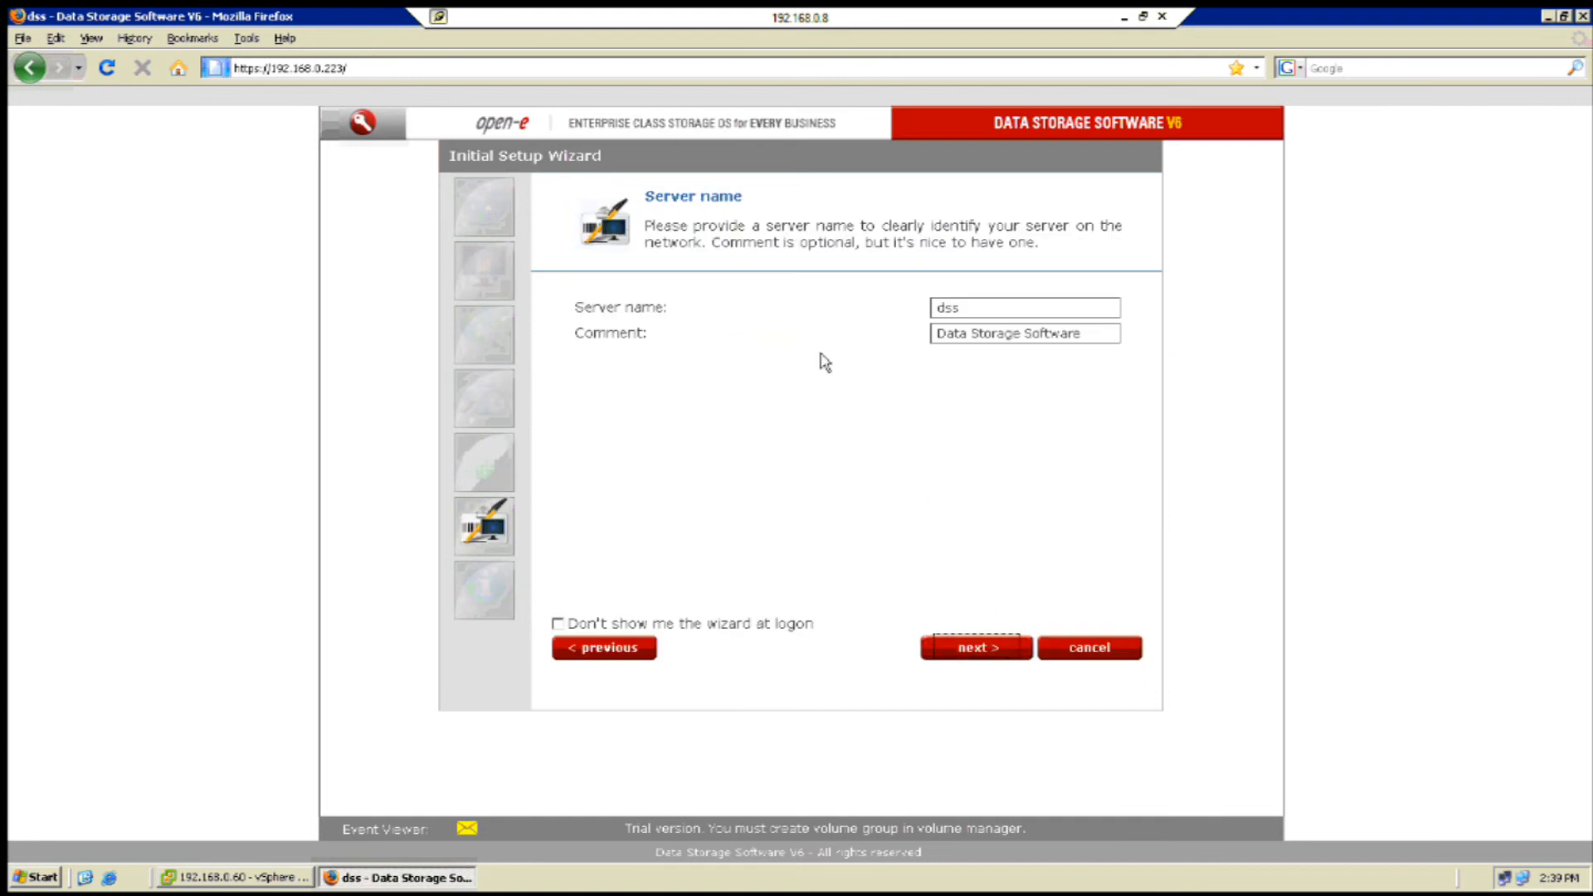
Append -VM to the server name dss, keep the default comment, and continue to the wizard summary.
click(975, 310)
text(-VM)
click(999, 652)
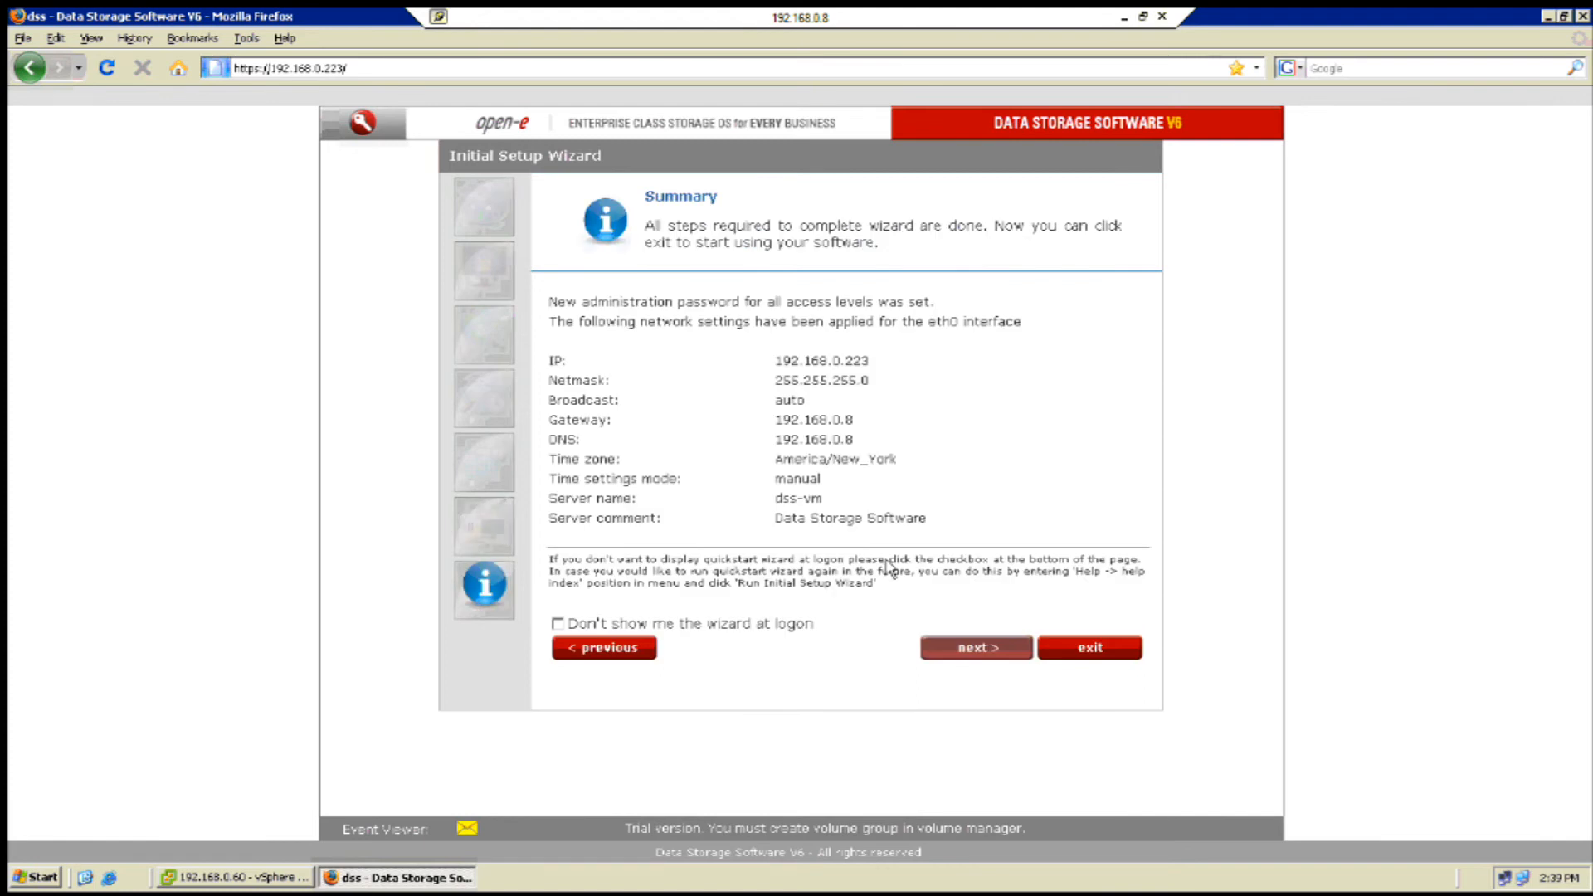
Turn on the option not to show the wizard at logon, and exit the Initial Setup Wizard.
click(558, 625)
click(558, 625)
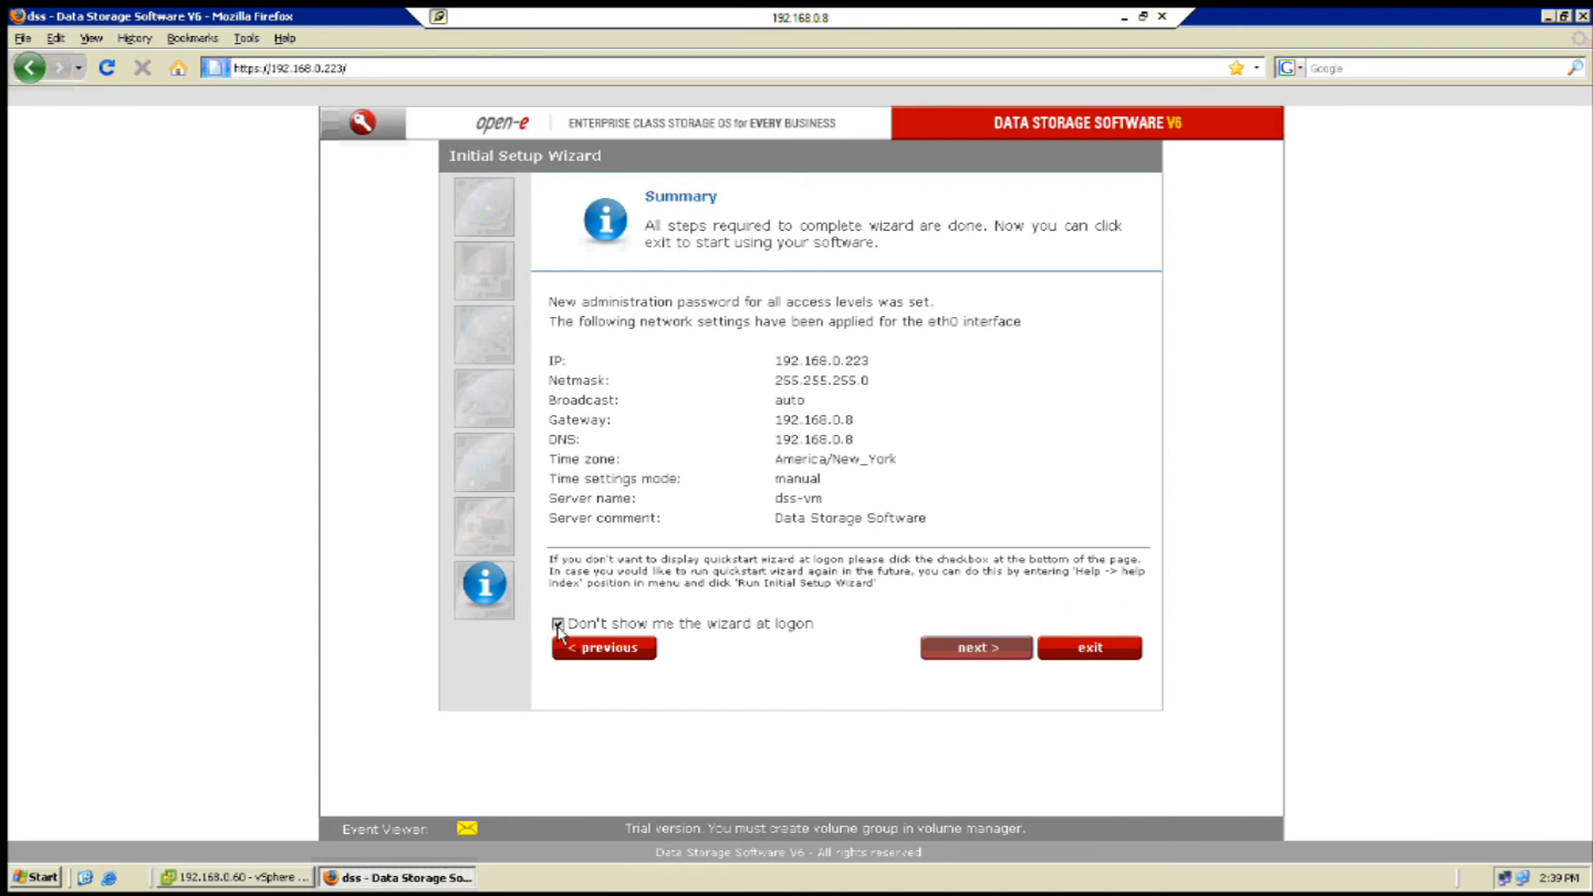
click(1094, 657)
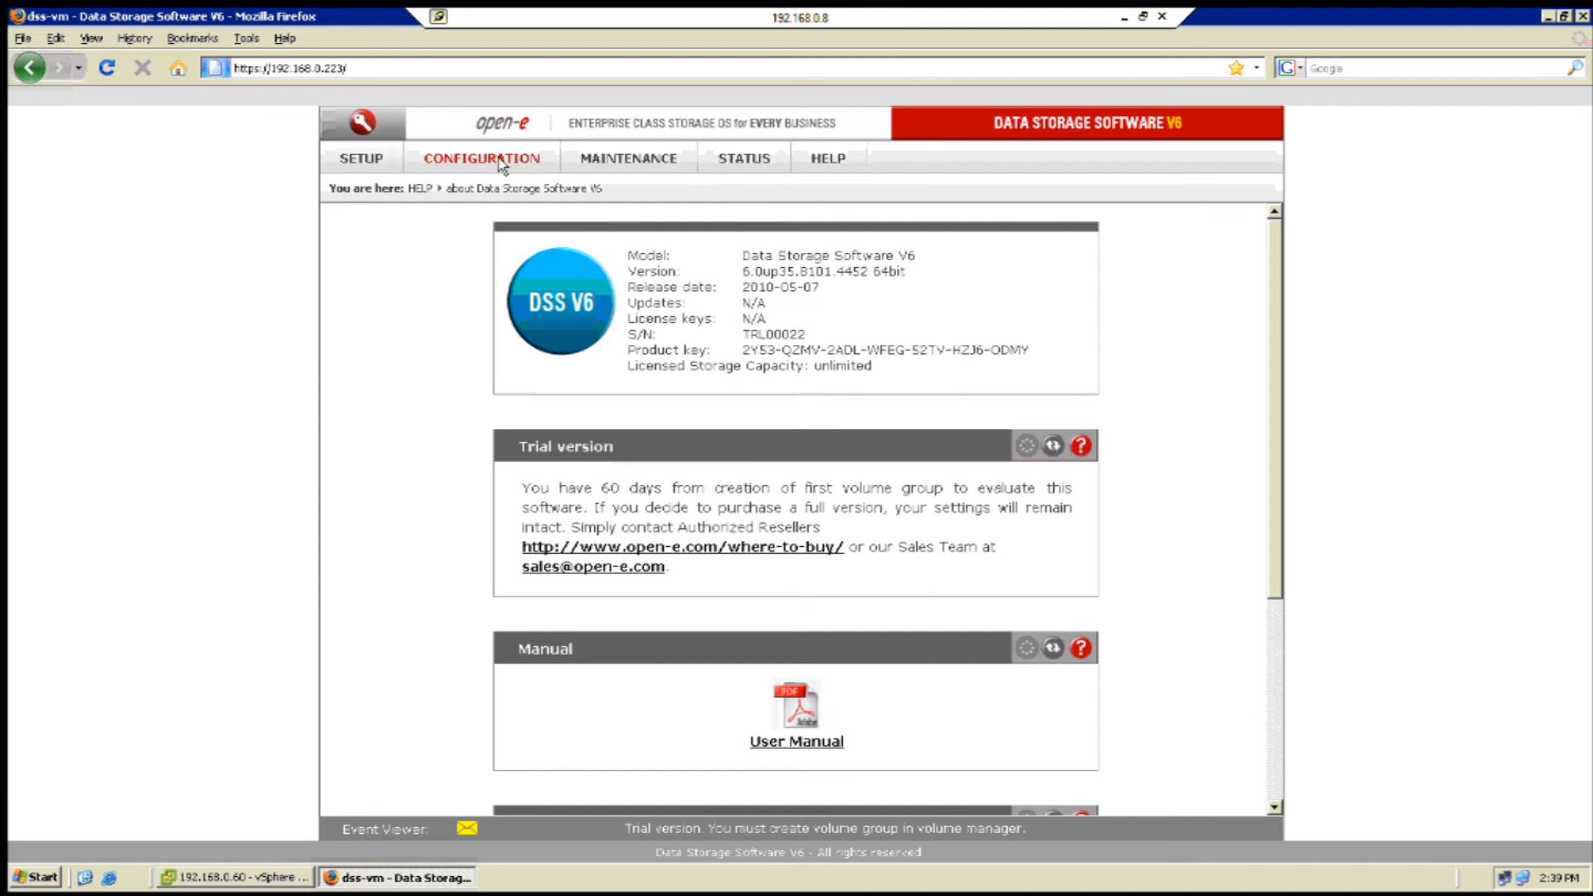
In the volume manager, create the new volume group vg00 on Unit S001 and accept erasing the disk's data.
mouse_move(502, 164)
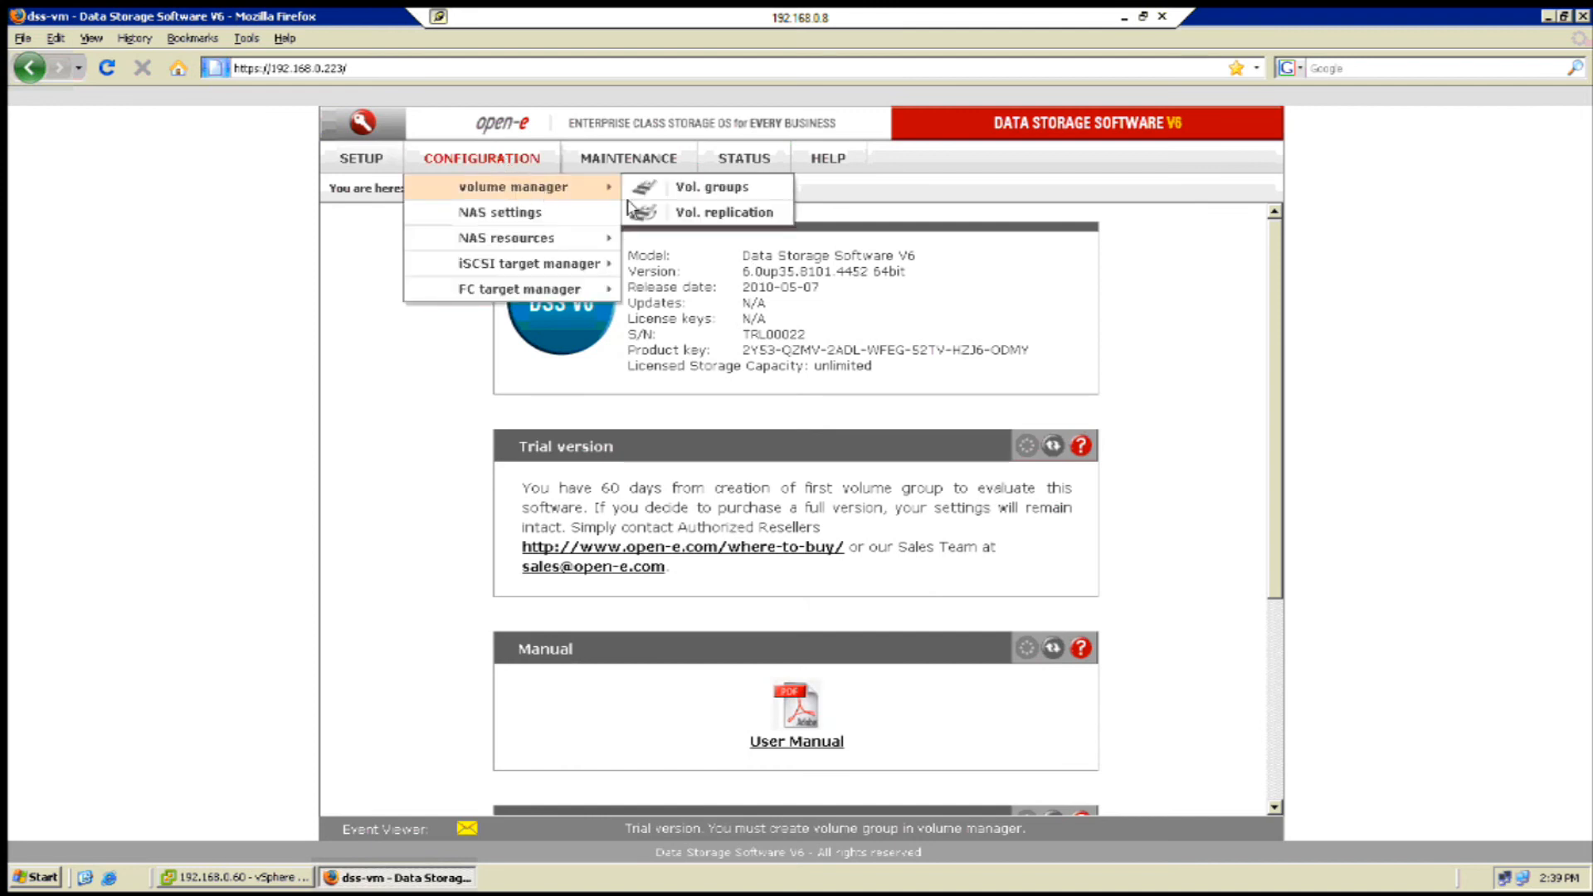
click(674, 192)
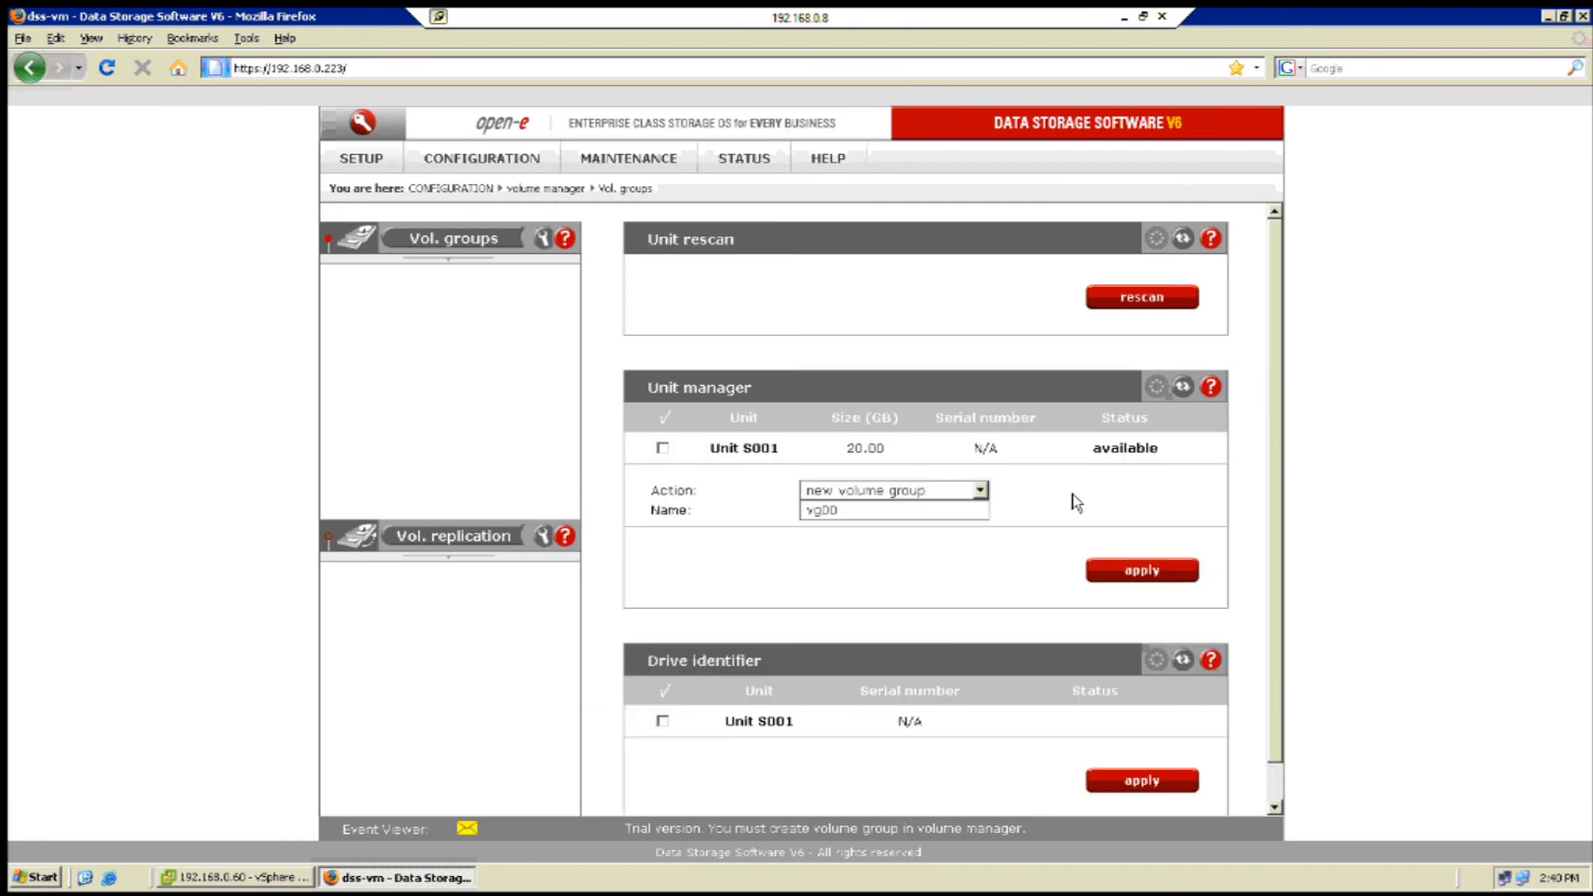
scroll(1077, 503, down, 1)
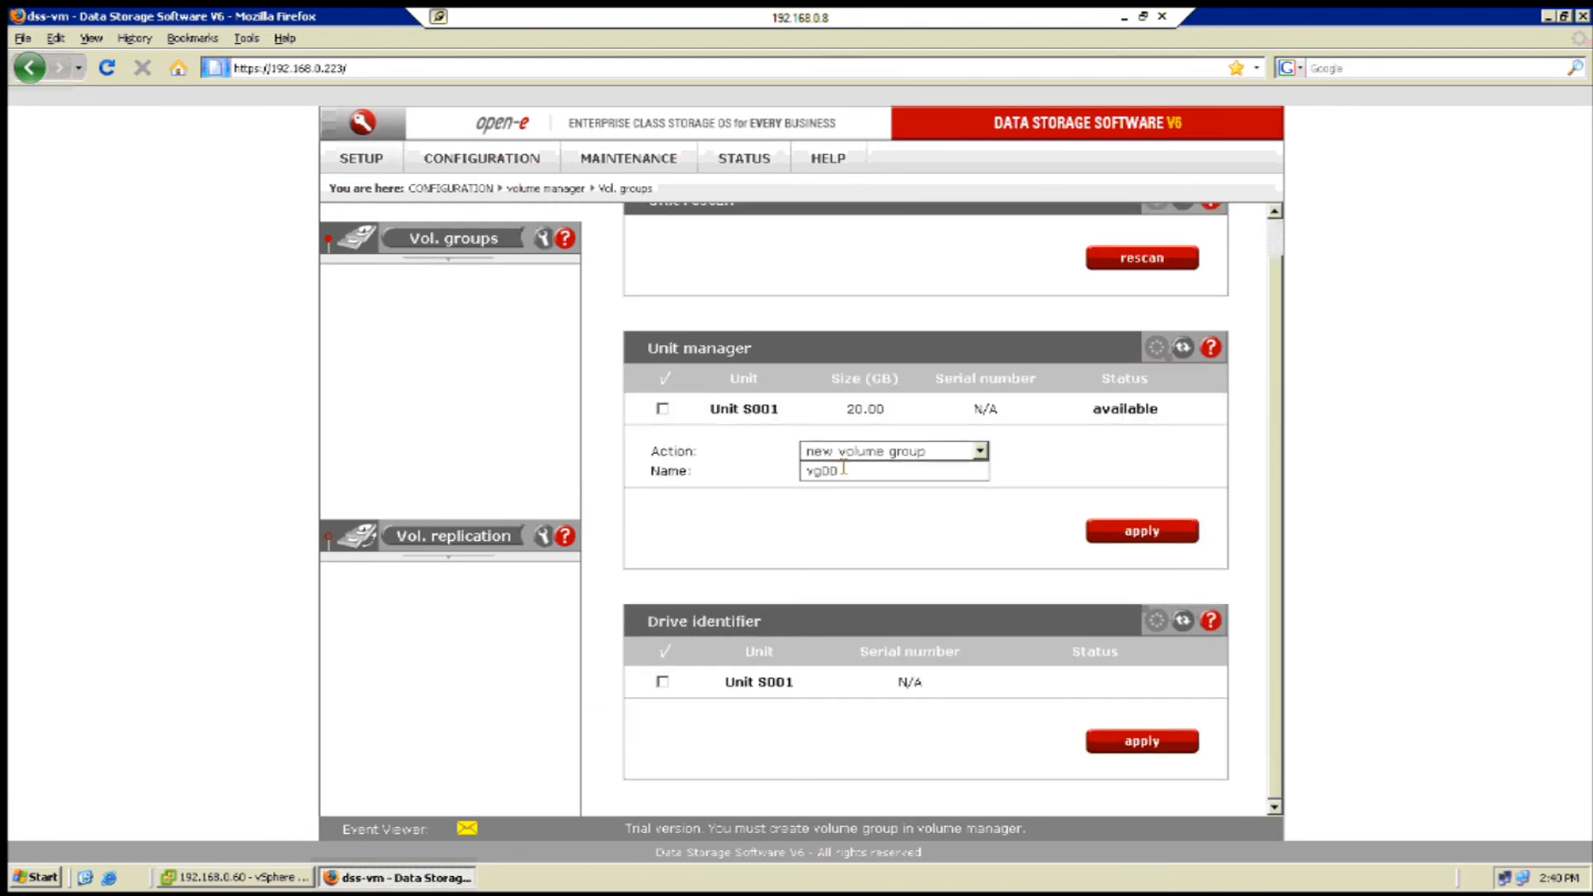
click(663, 411)
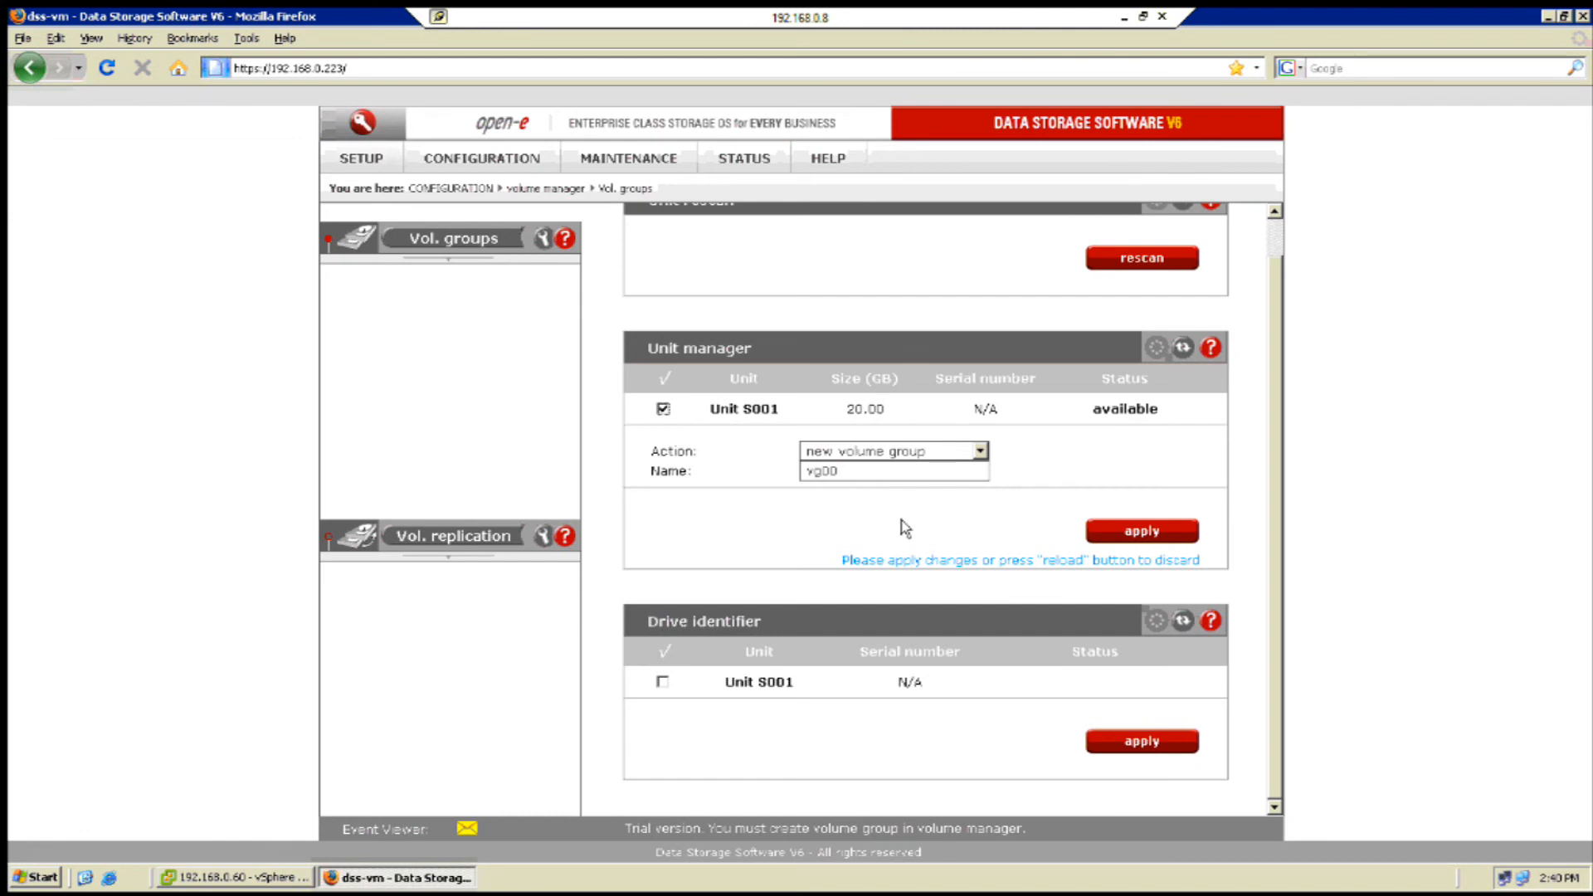
click(1110, 536)
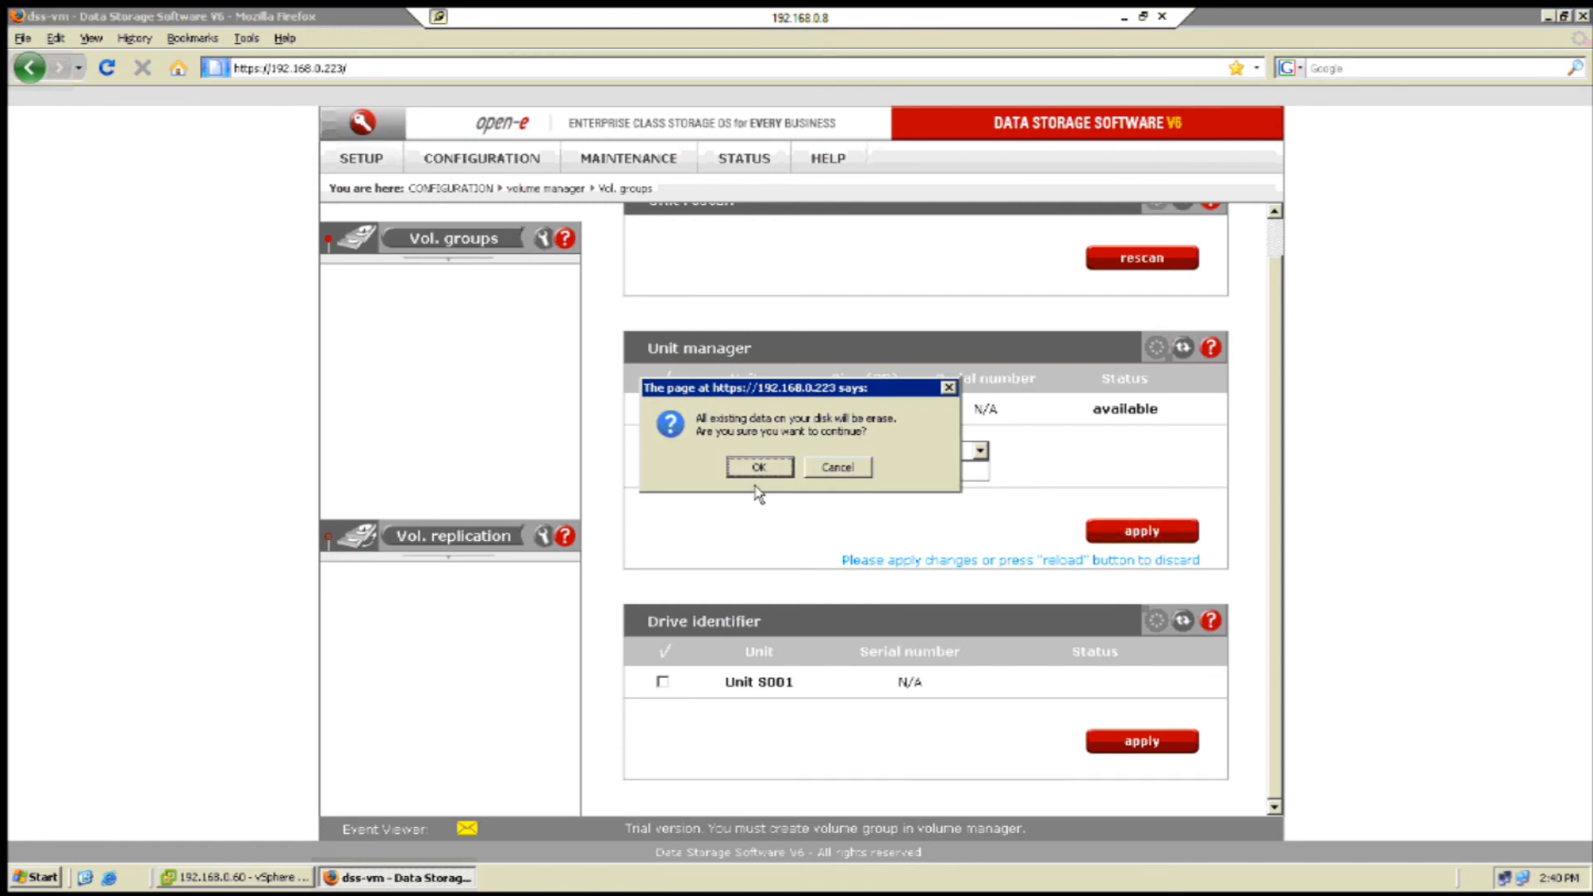
click(757, 469)
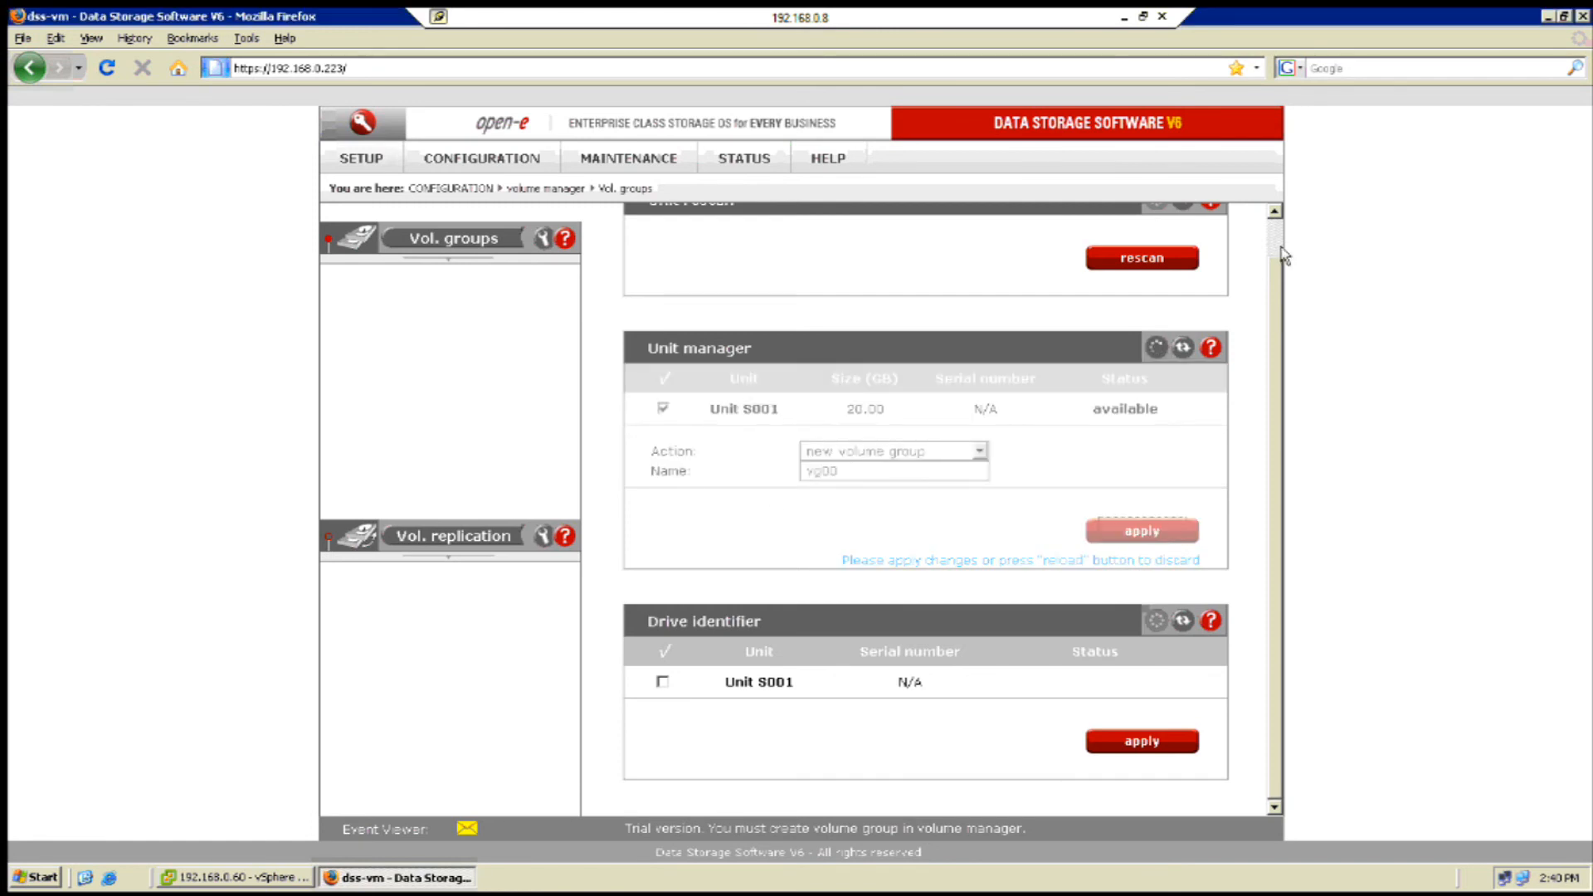
Reload the unit manager information and open the volume group vg00 in the volume manager.
scroll(1282, 254, up, 1)
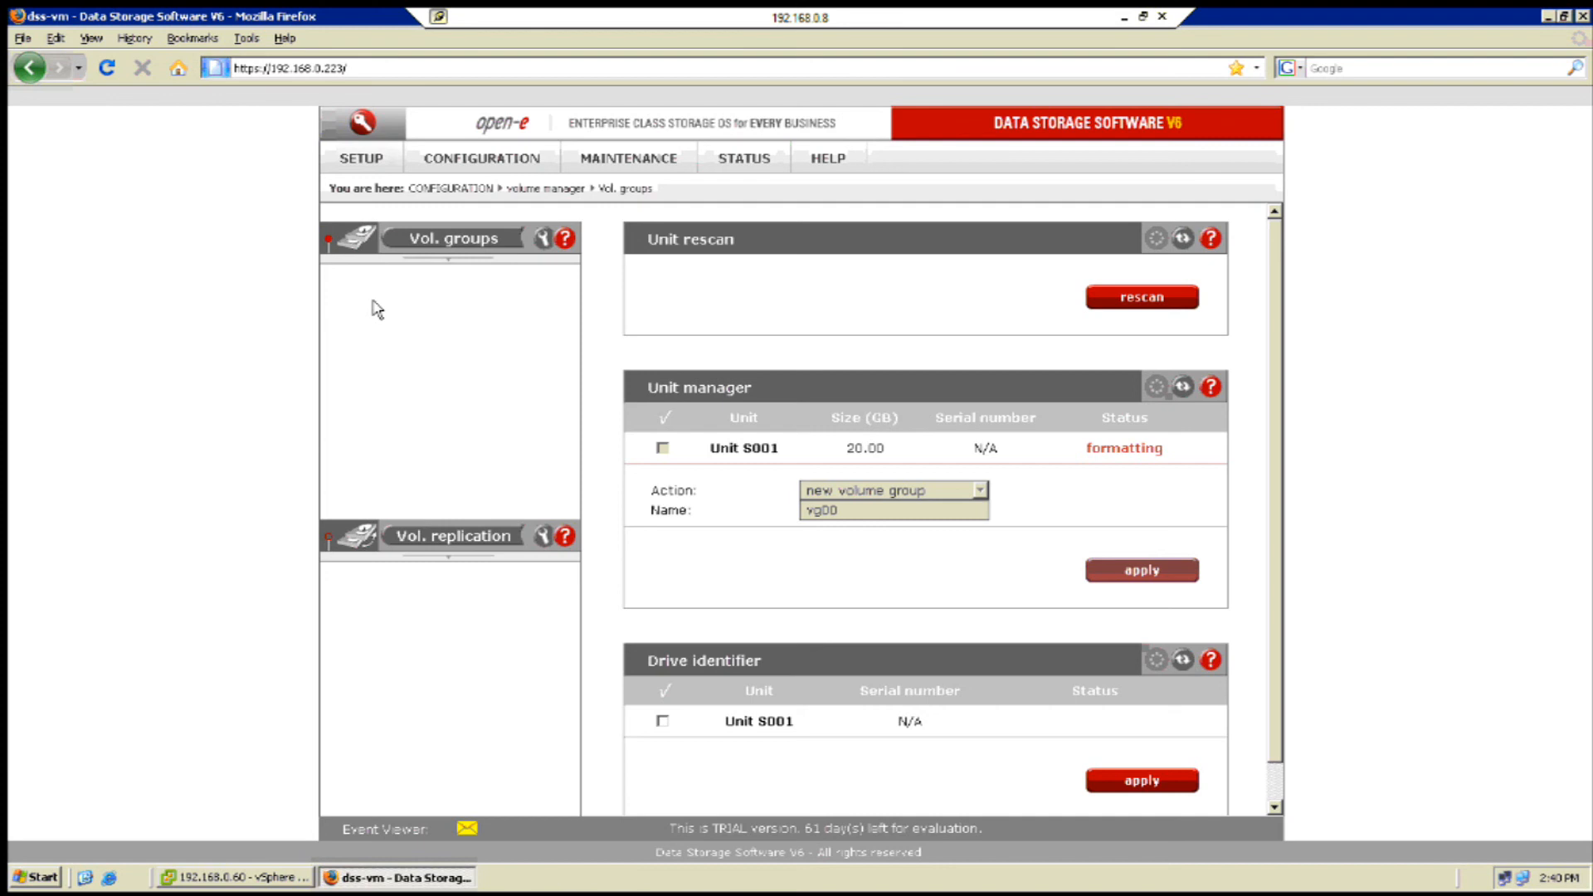
click(1183, 387)
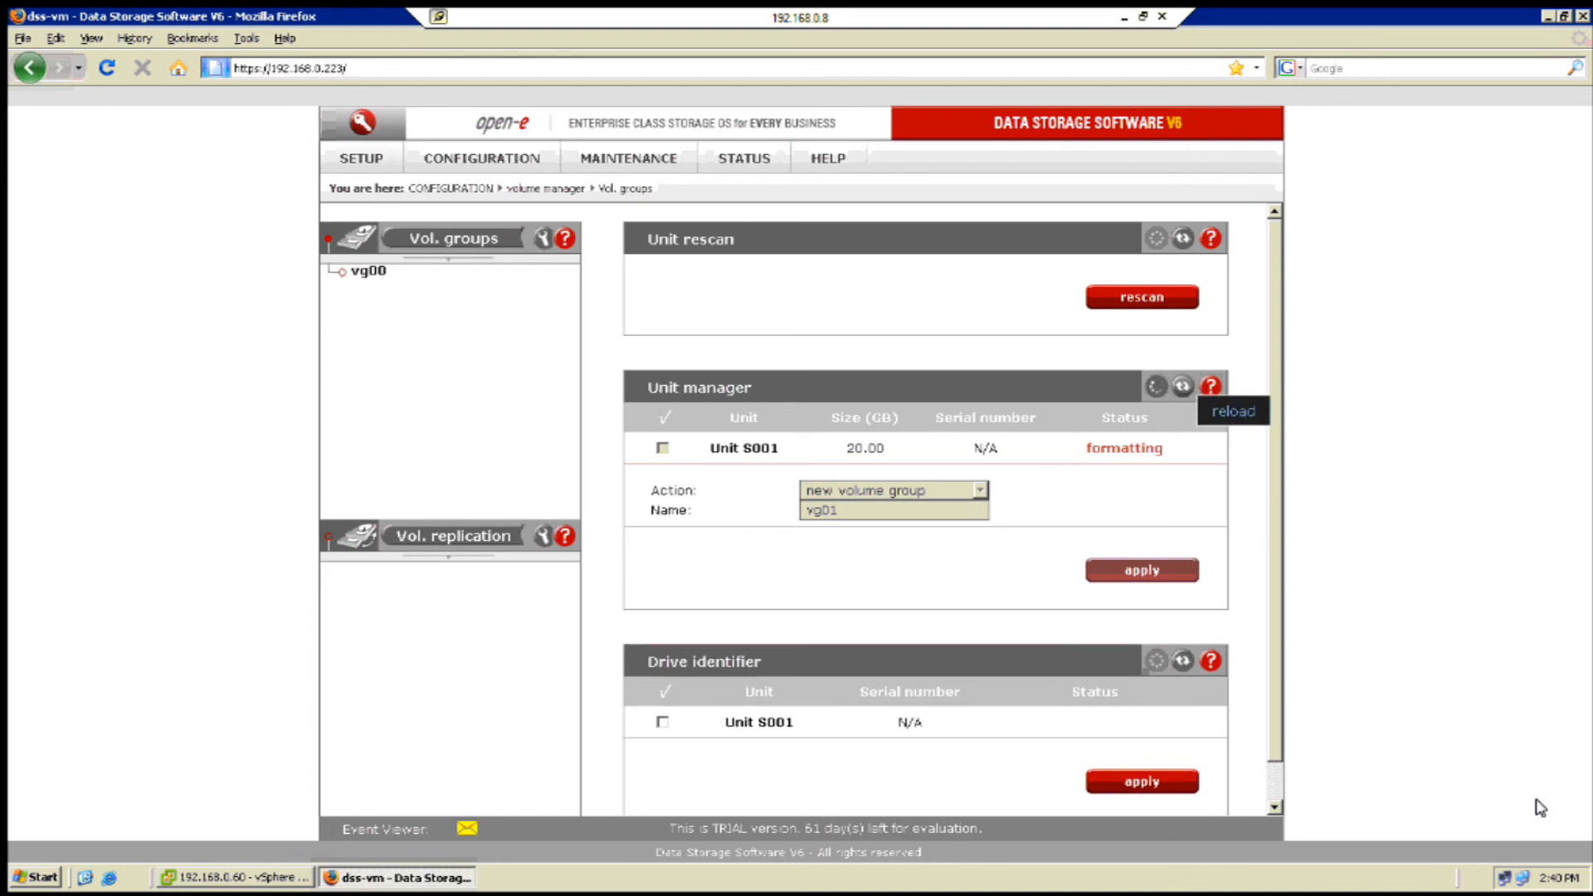
click(360, 279)
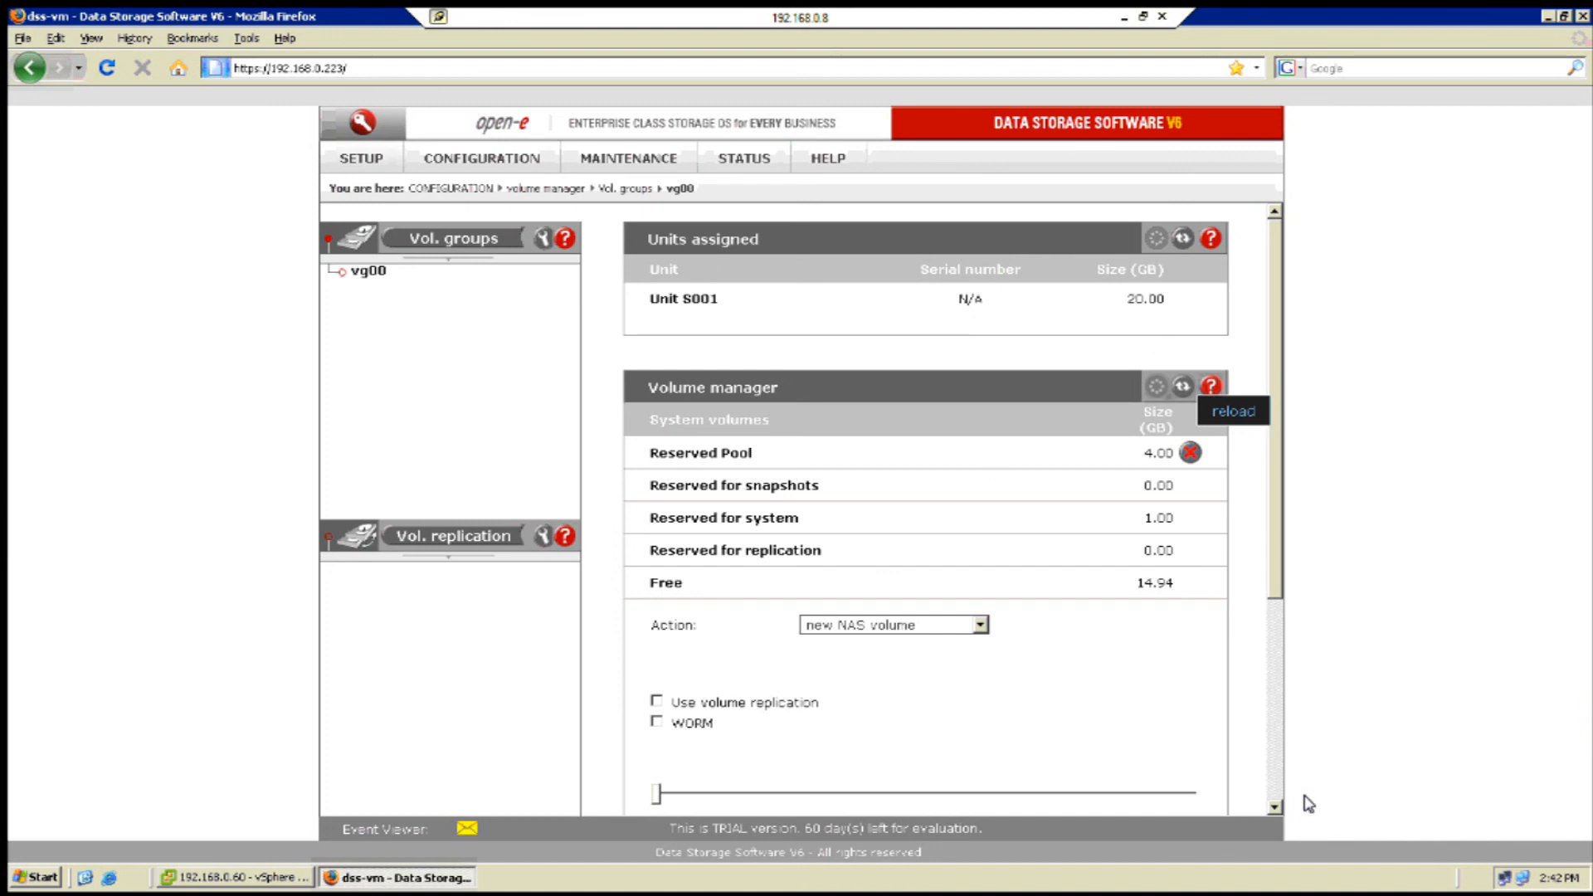
Switch to the vSphere Client and show the details of the DSS V6 datastore in the storage configuration of host 192.168.0.60.
click(1547, 18)
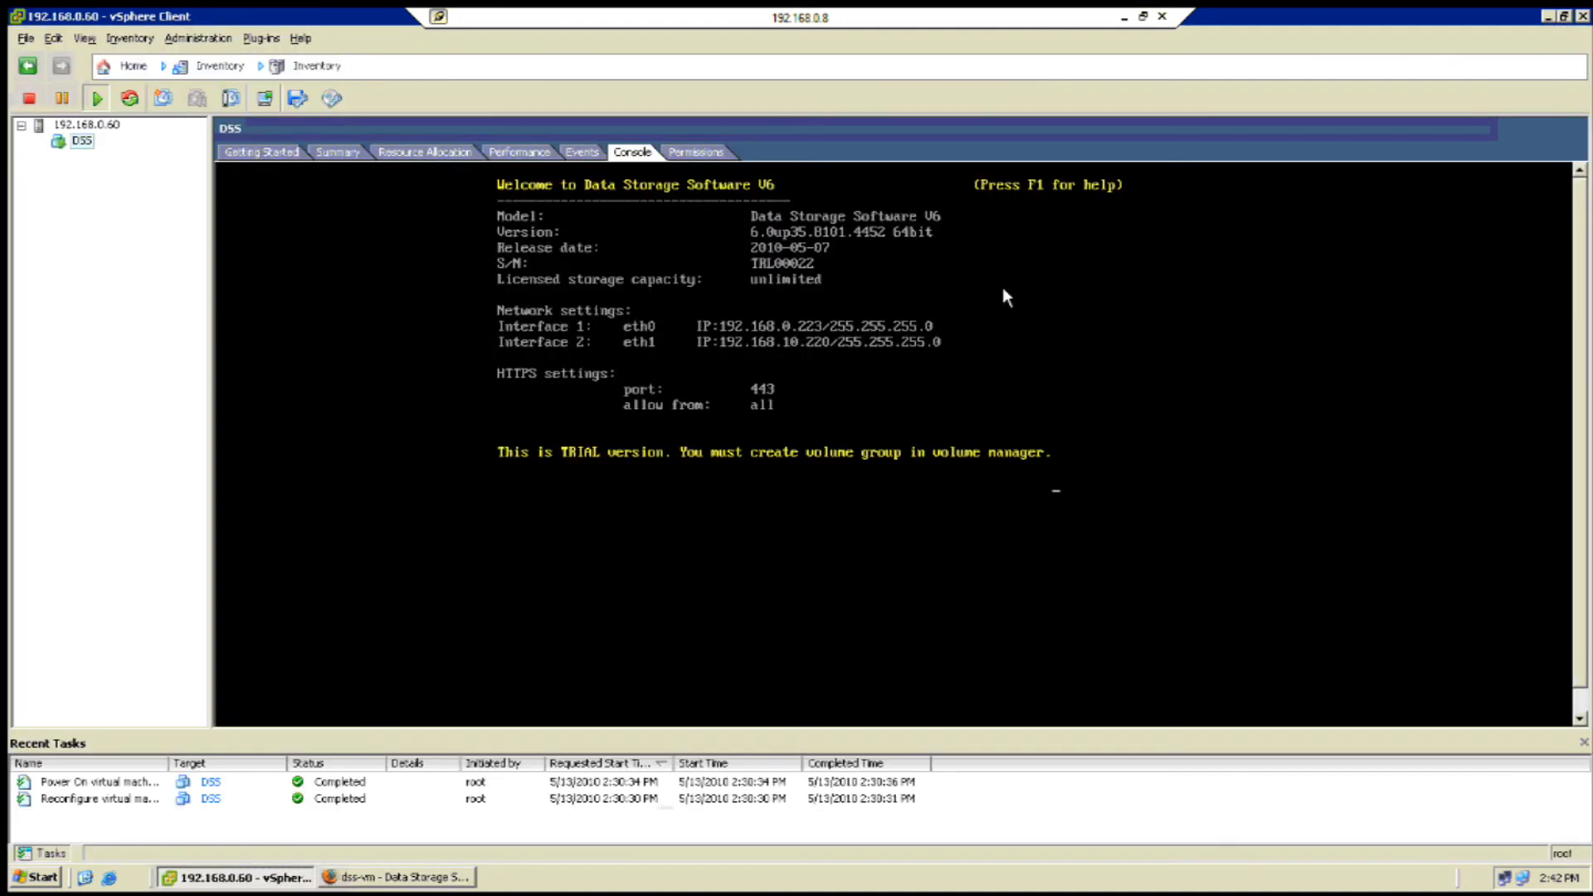
click(117, 130)
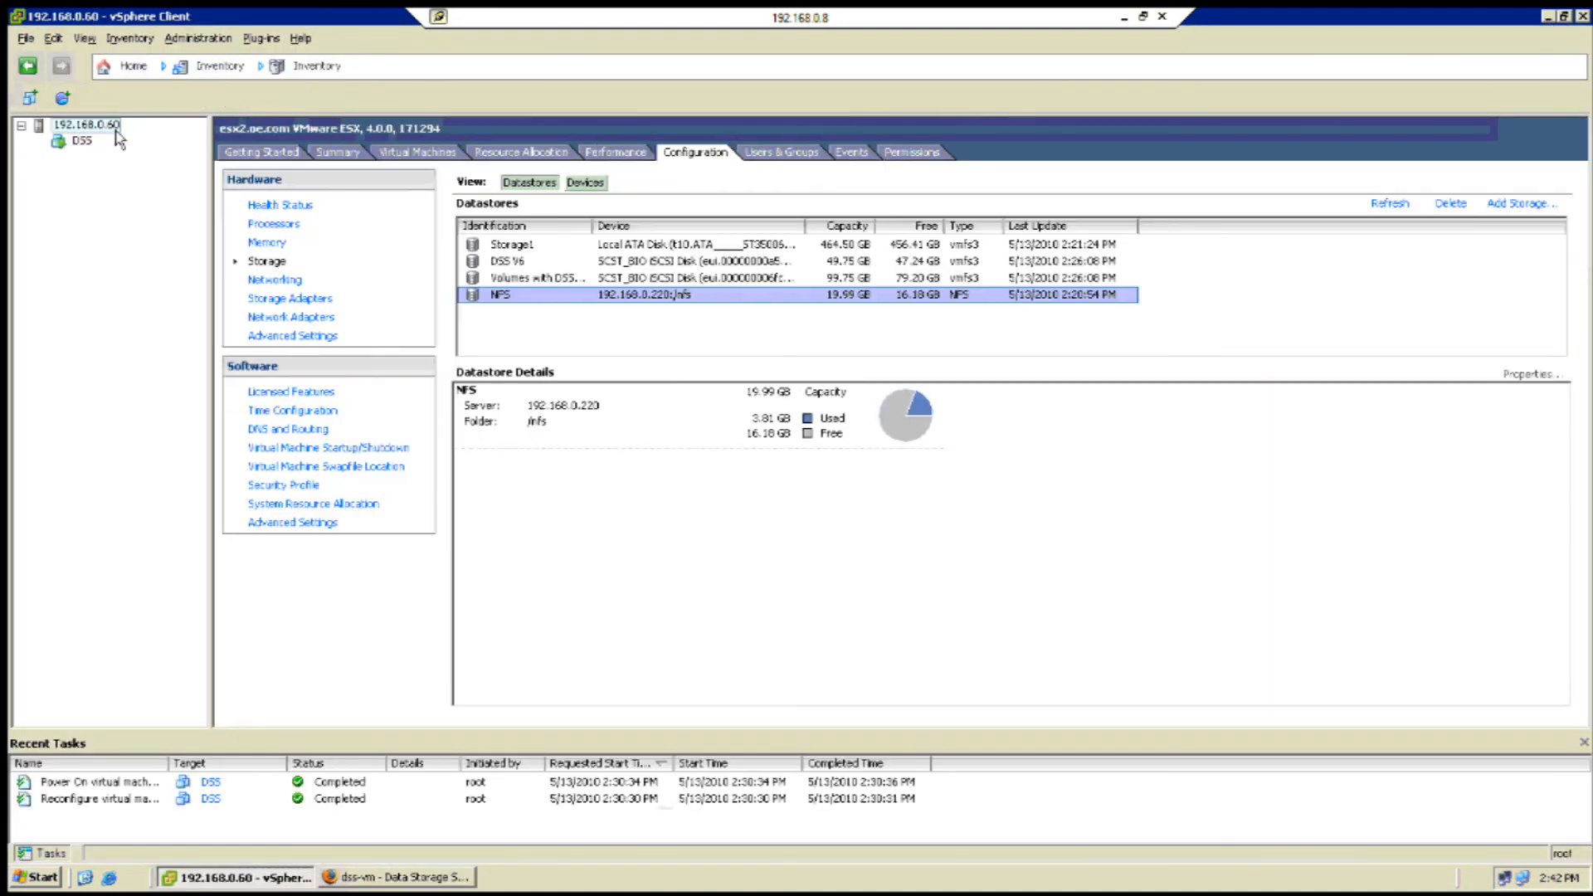
right_click(117, 136)
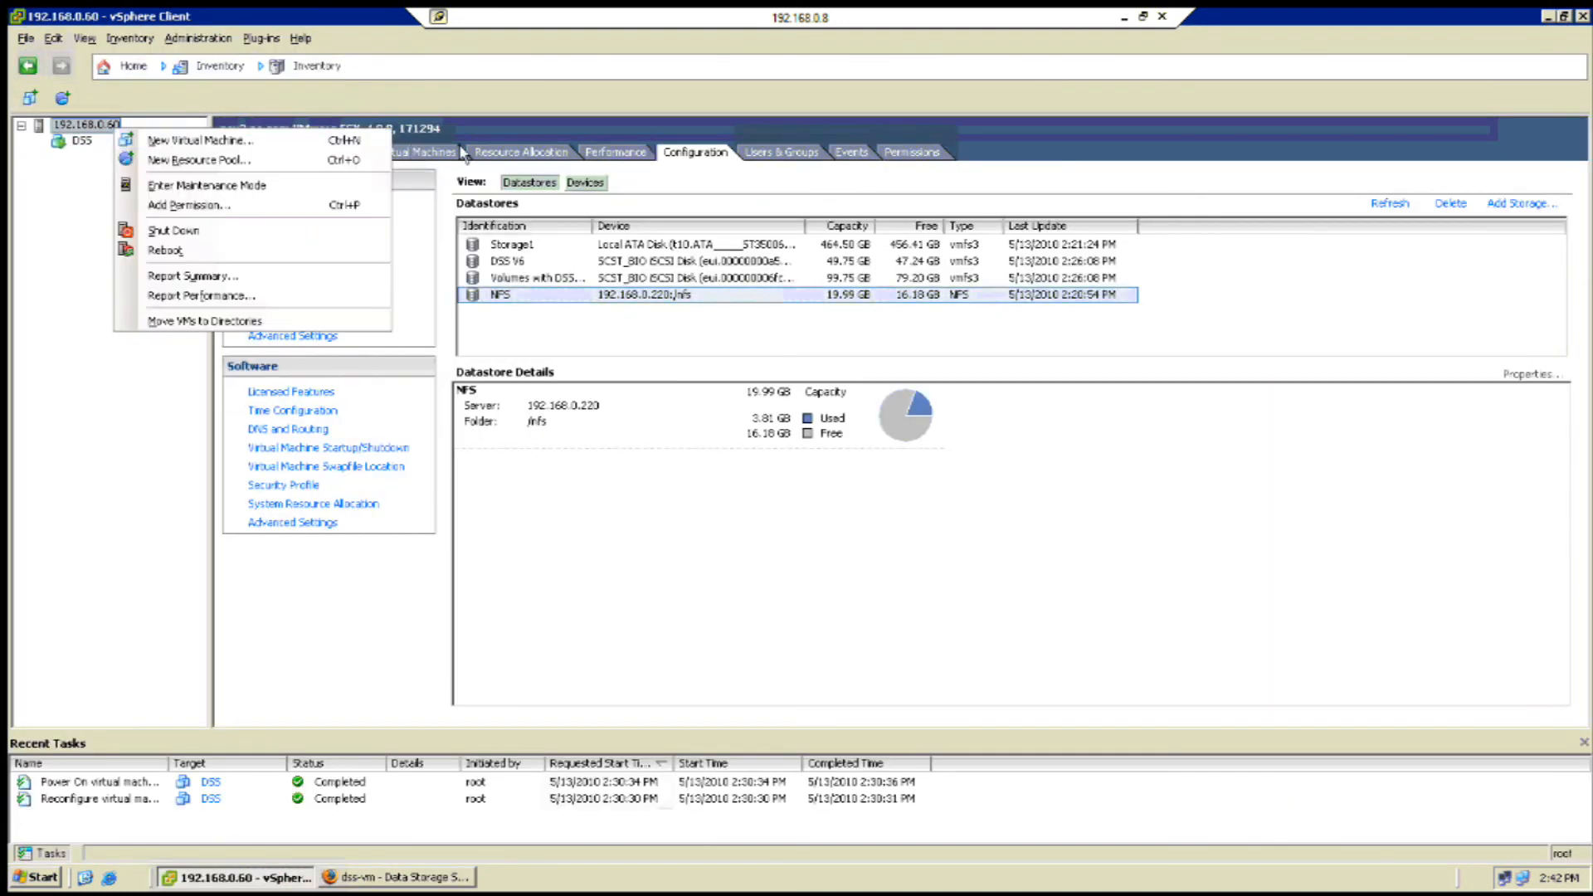
click(699, 162)
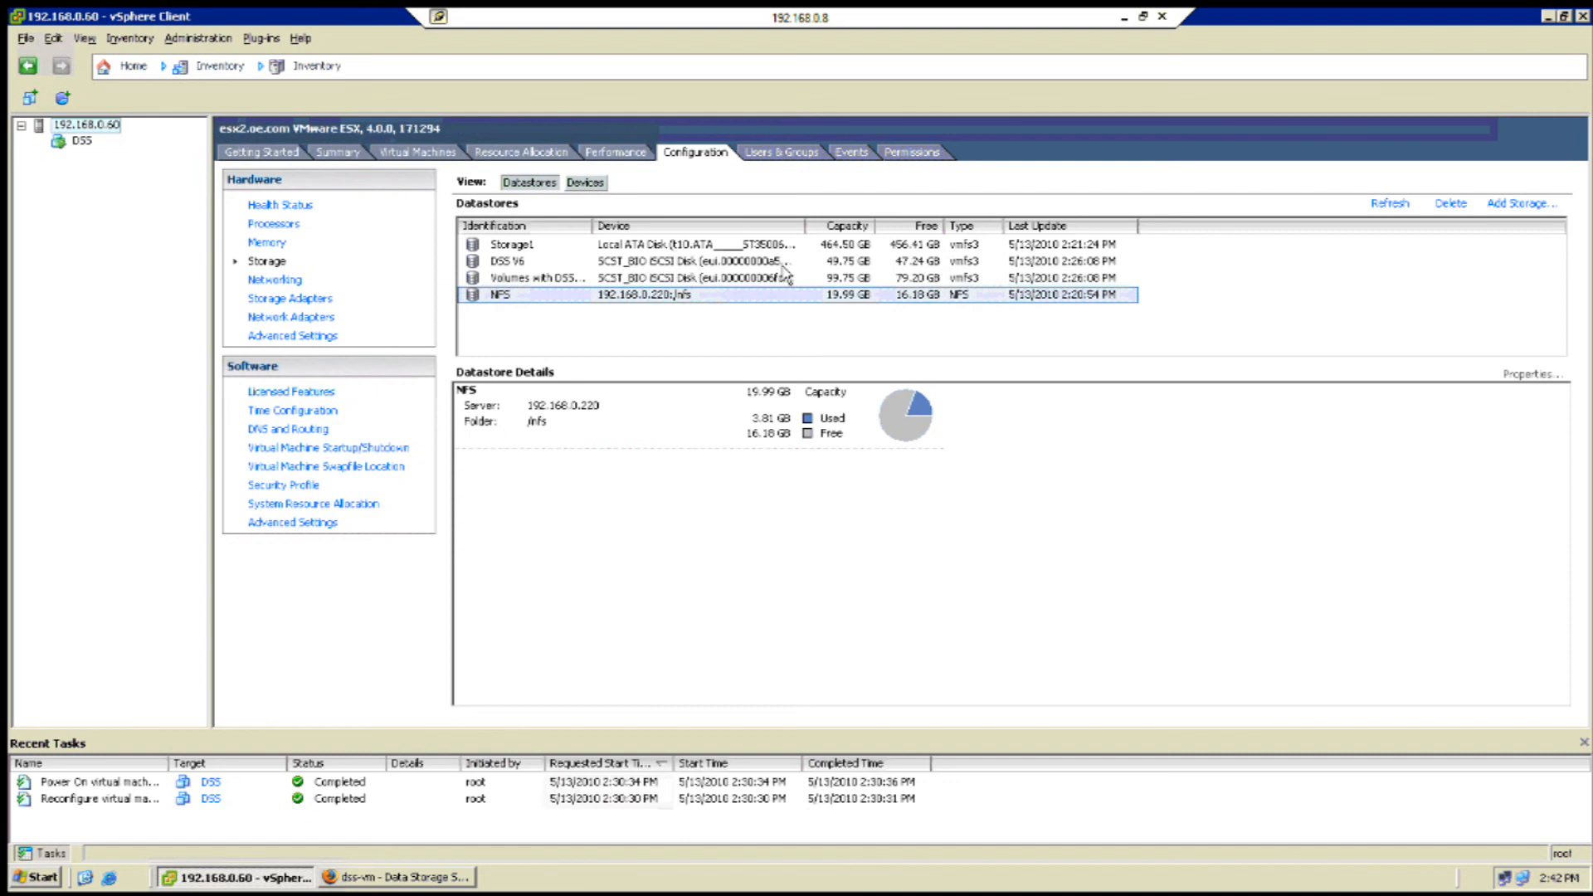
click(783, 262)
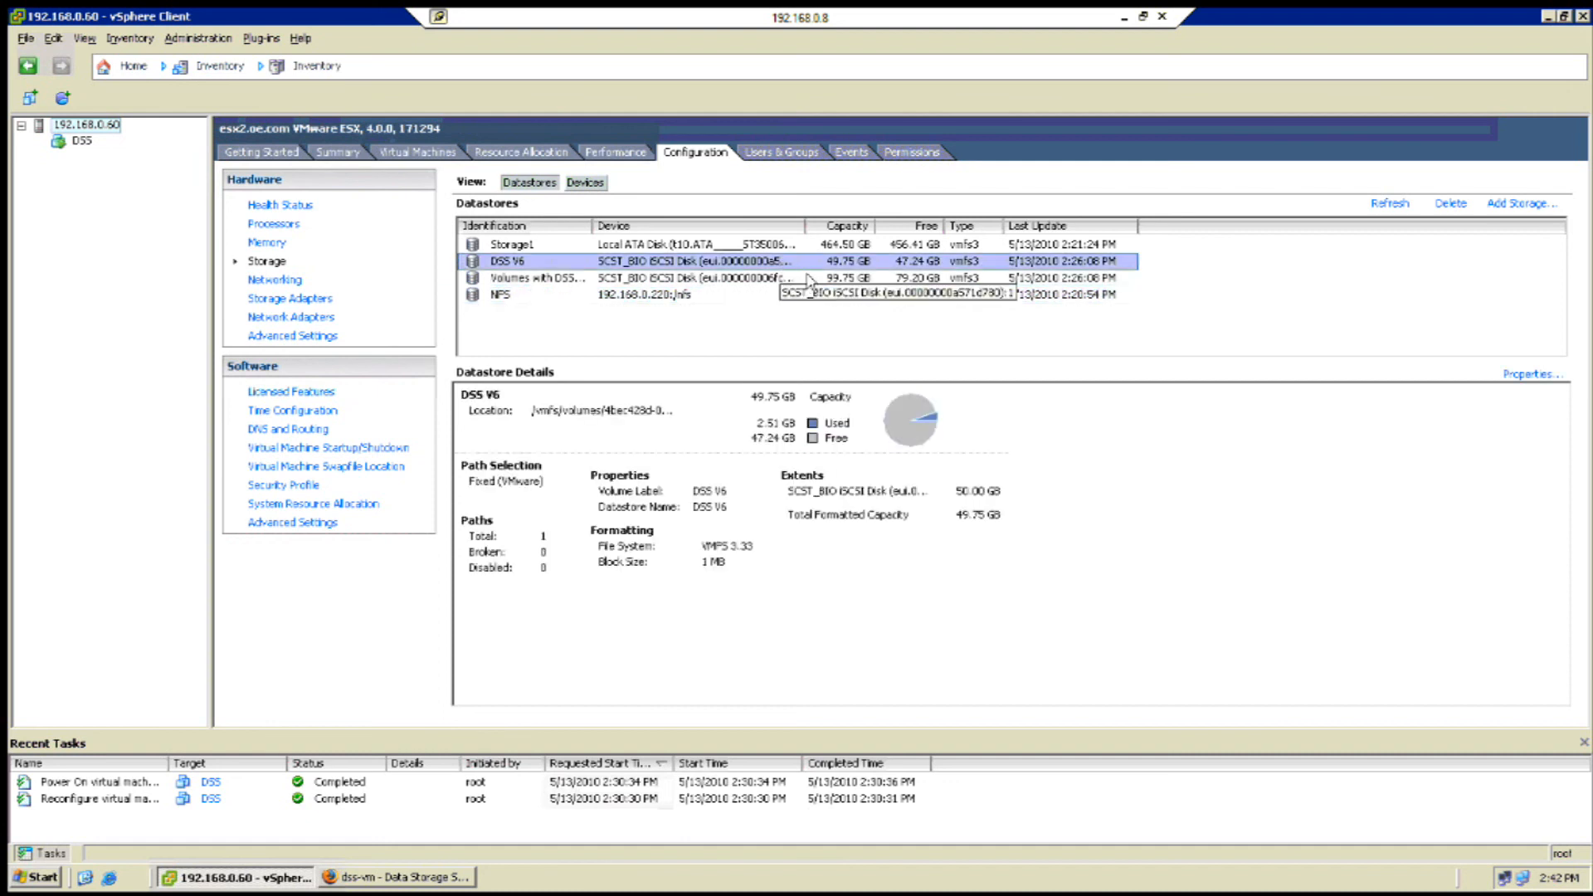